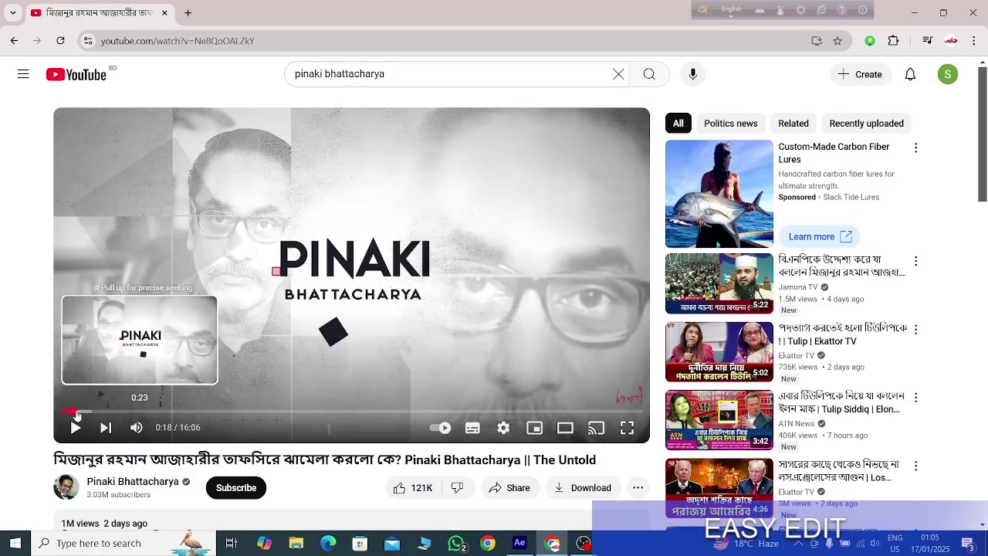
# Replay the first seconds of the reference video and examine how its tiled intro graphics animate.
pyautogui.moveTo(74, 412); pyautogui.dragTo(65, 414)
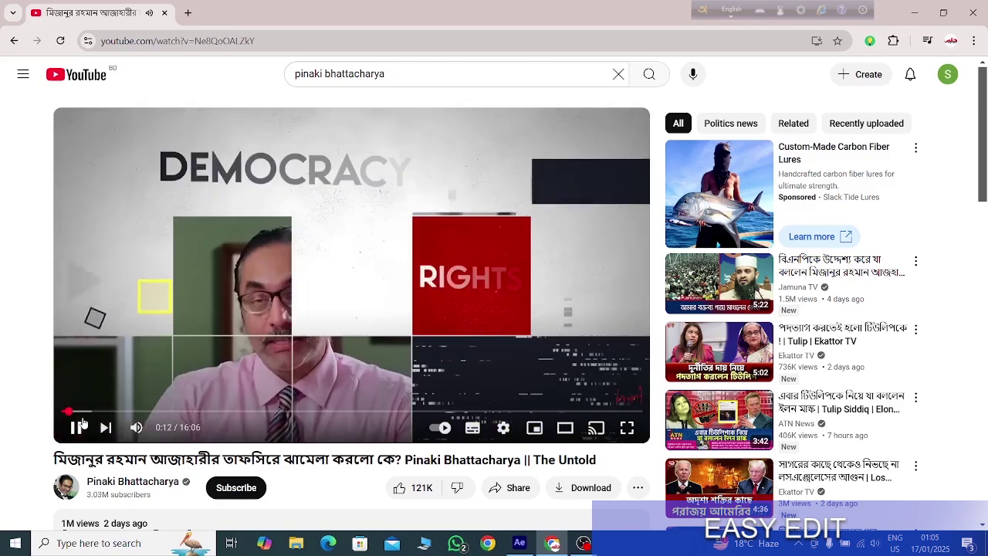
pyautogui.click(77, 427)
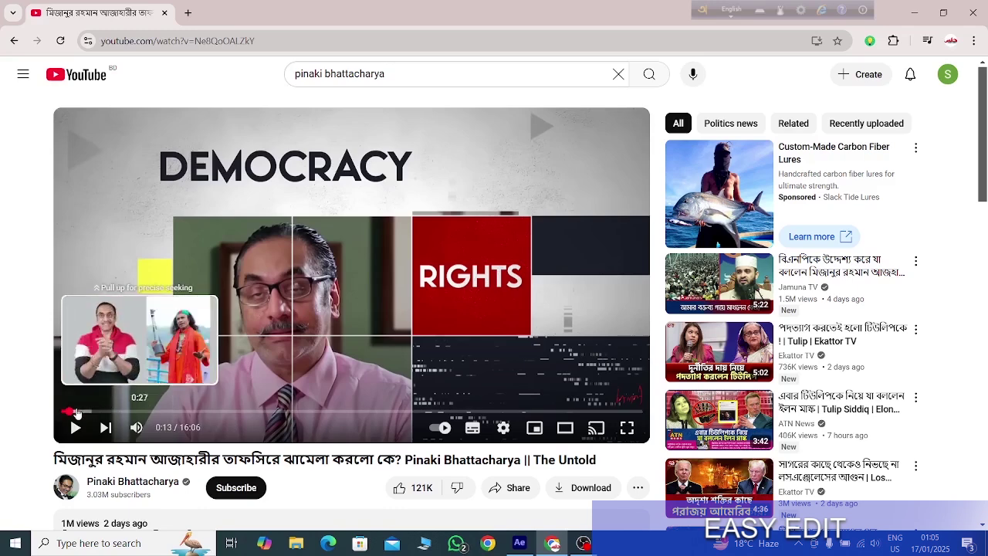
pyautogui.moveTo(72, 415); pyautogui.dragTo(67, 416)
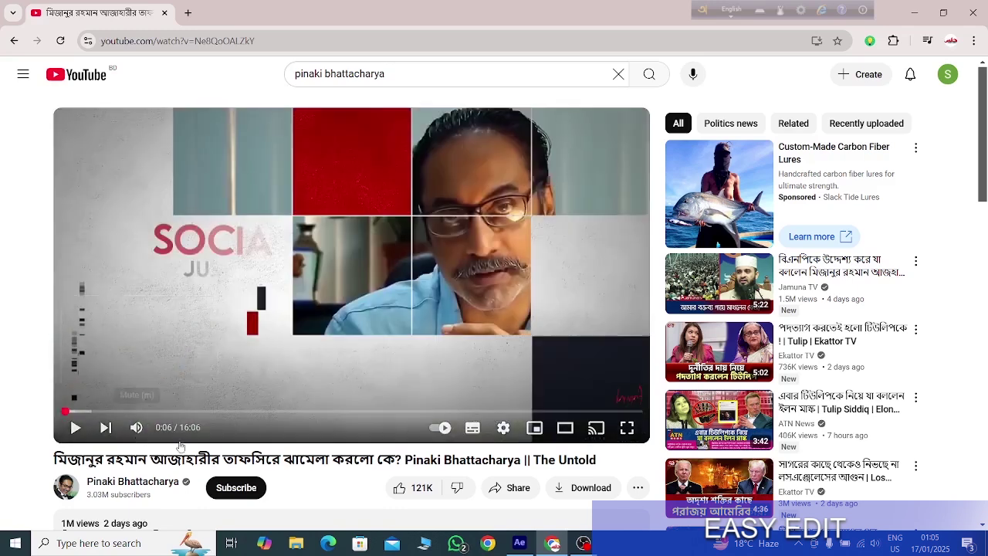
pyautogui.click(74, 437)
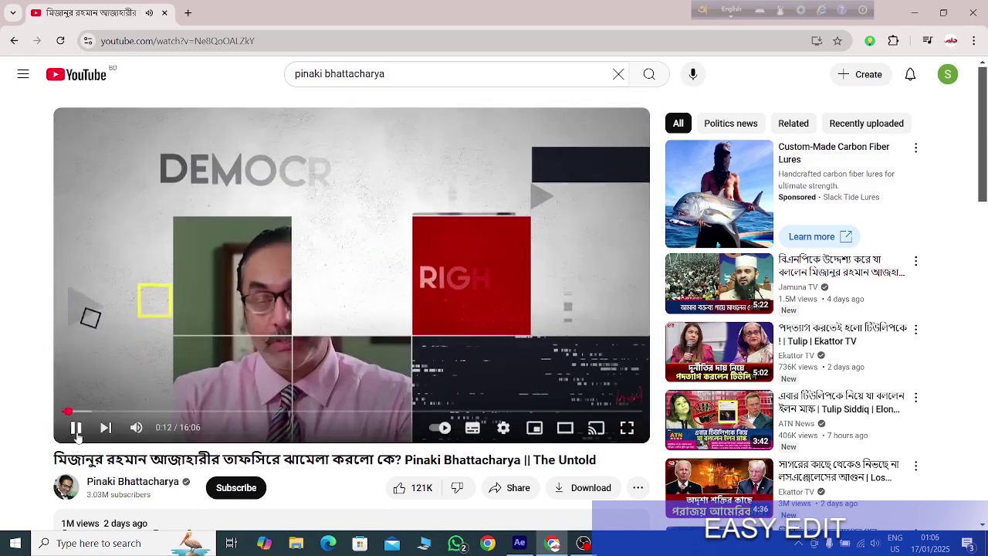
pyautogui.click(77, 436)
# Switch to After Effects and create a new composition named "tansition".
pyautogui.click(914, 22)
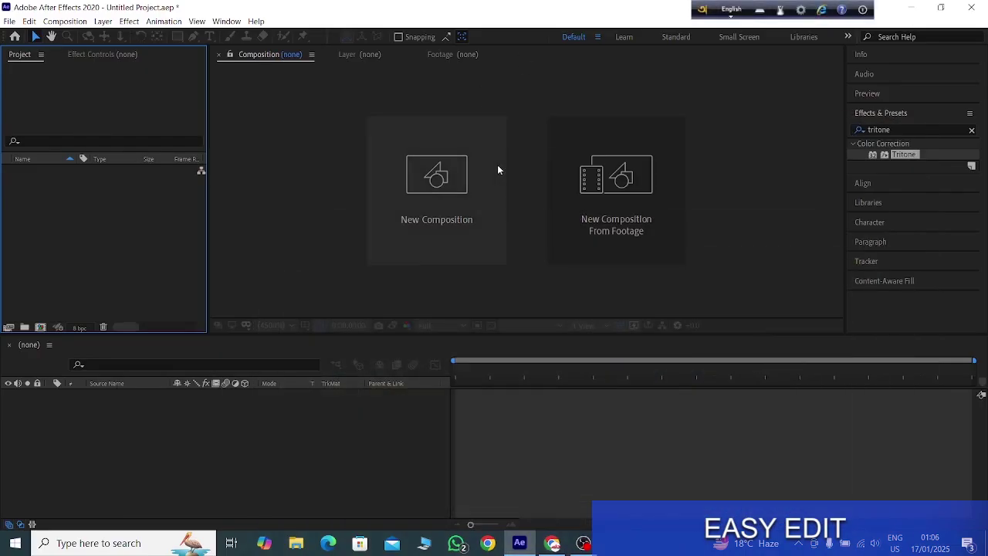
pyautogui.click(434, 202)
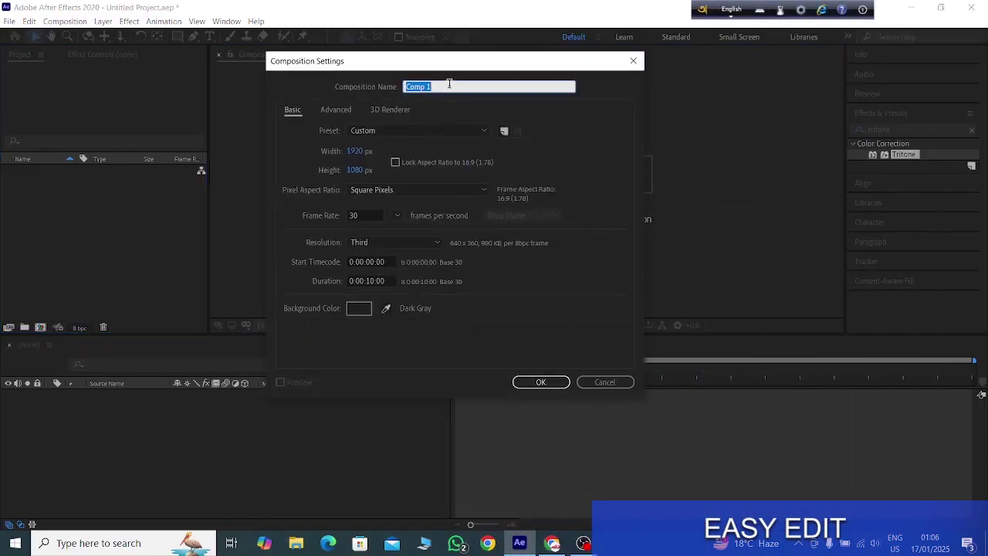
pyautogui.press('BackSpace')
pyautogui.write('tansi')
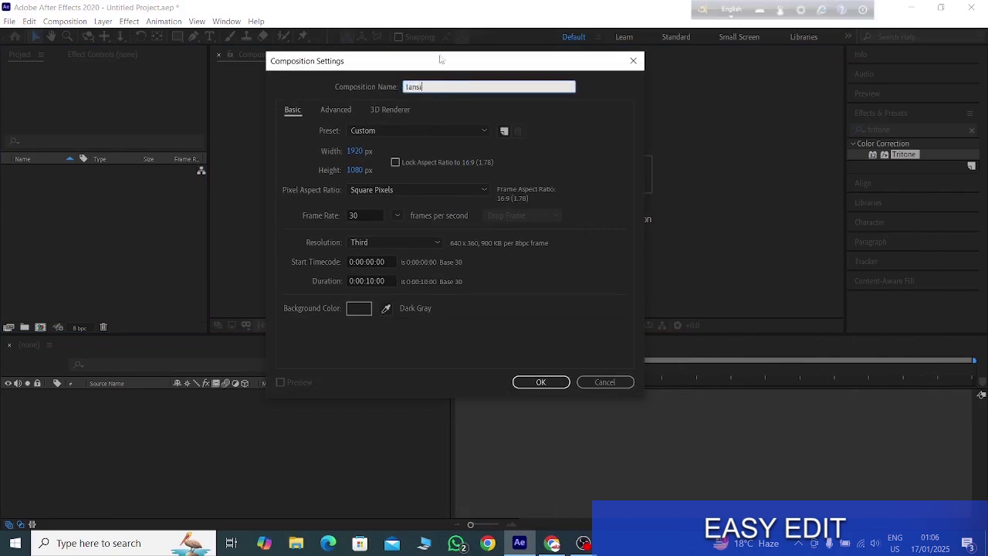
pyautogui.write('tion')
pyautogui.click(540, 382)
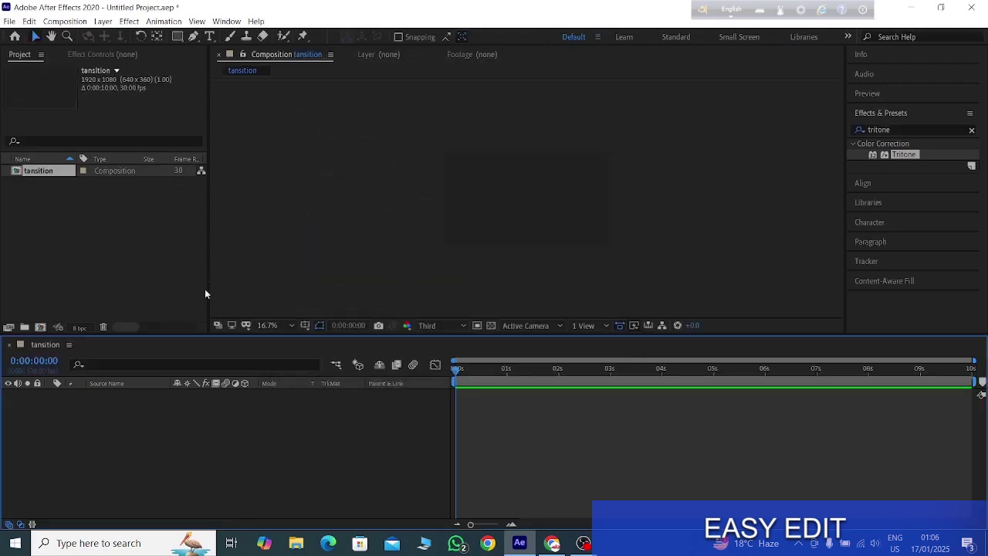
# Draw a small white rectangle near the upper-left corner of the composition as a new shape layer.
pyautogui.press('.')
pyautogui.press('.')
pyautogui.click(179, 38)
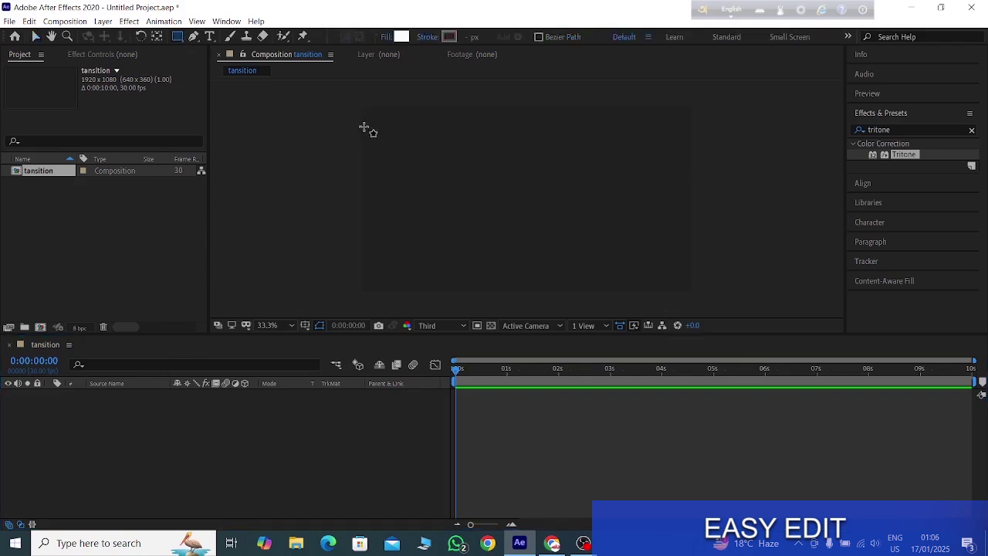
pyautogui.moveTo(360, 126); pyautogui.dragTo(406, 165)
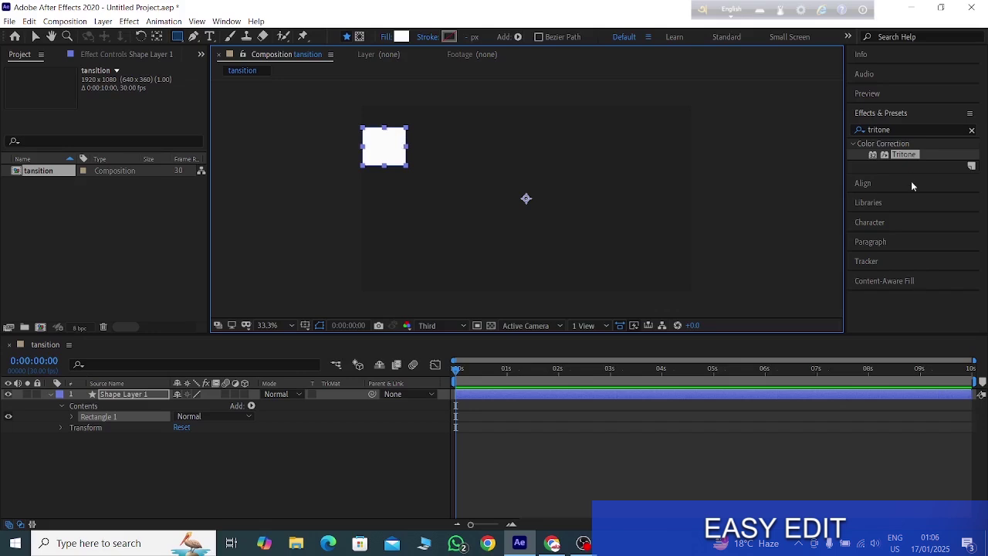
# Center the rectangle's anchor point and align the layer to the composition's left and top edges.
pyautogui.click(863, 183)
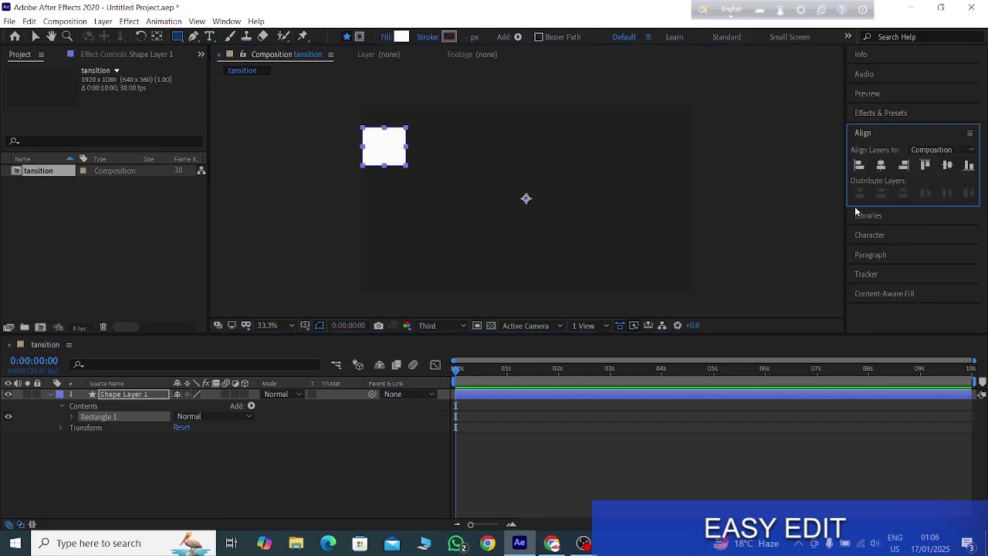
pyautogui.hotkey('ctrl', 'alt', 'Home')
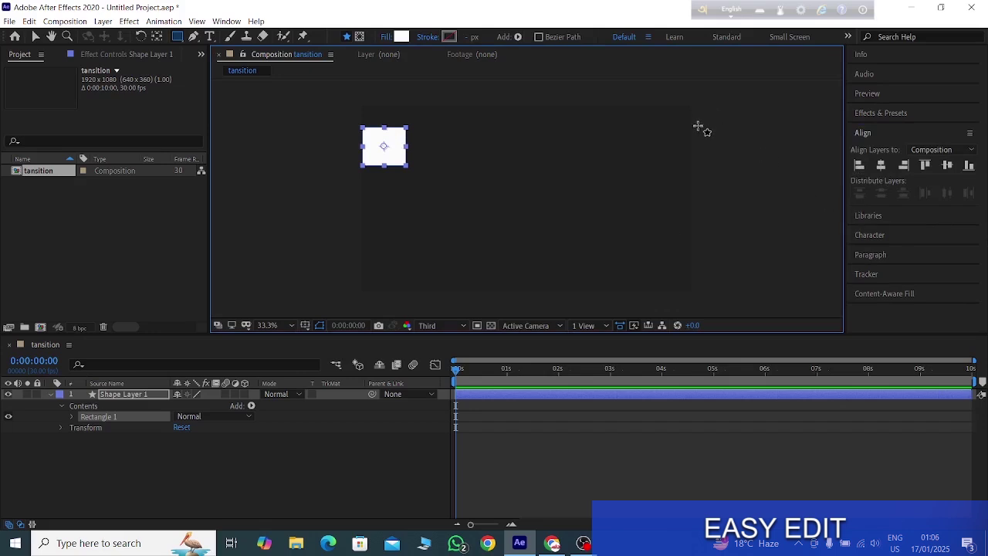
pyautogui.click(859, 170)
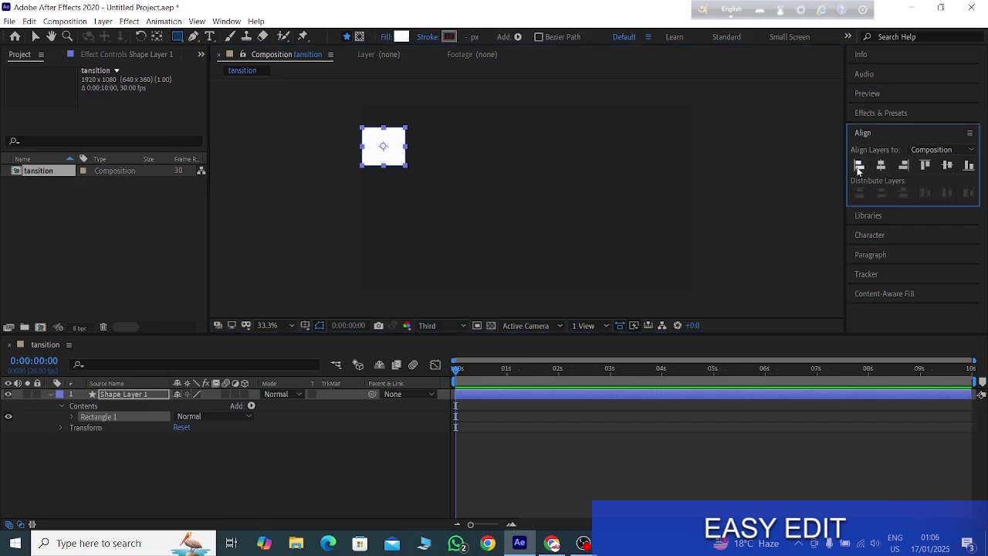
pyautogui.click(929, 170)
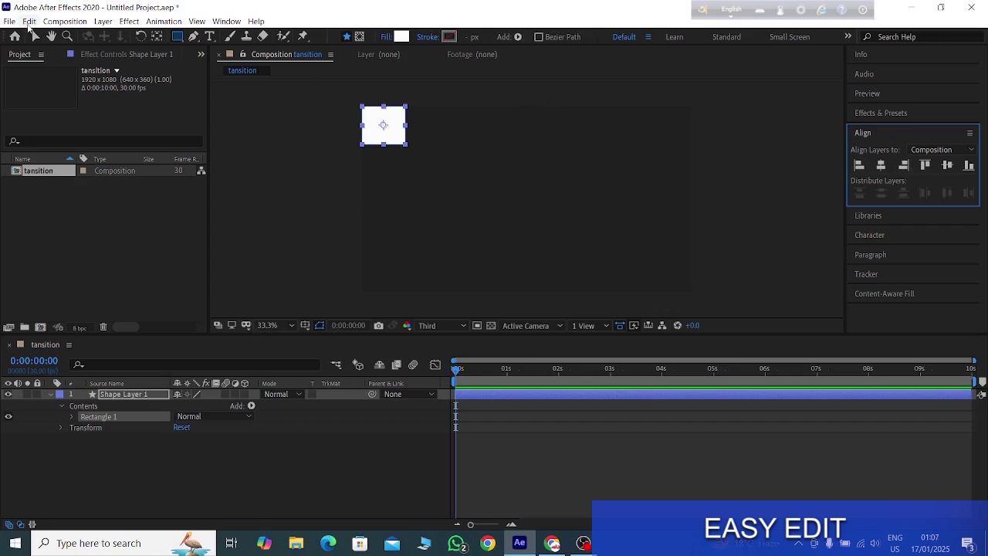
# Enlarge the rectangle slightly and realign it to the composition's left and top edges.
pyautogui.click(35, 36)
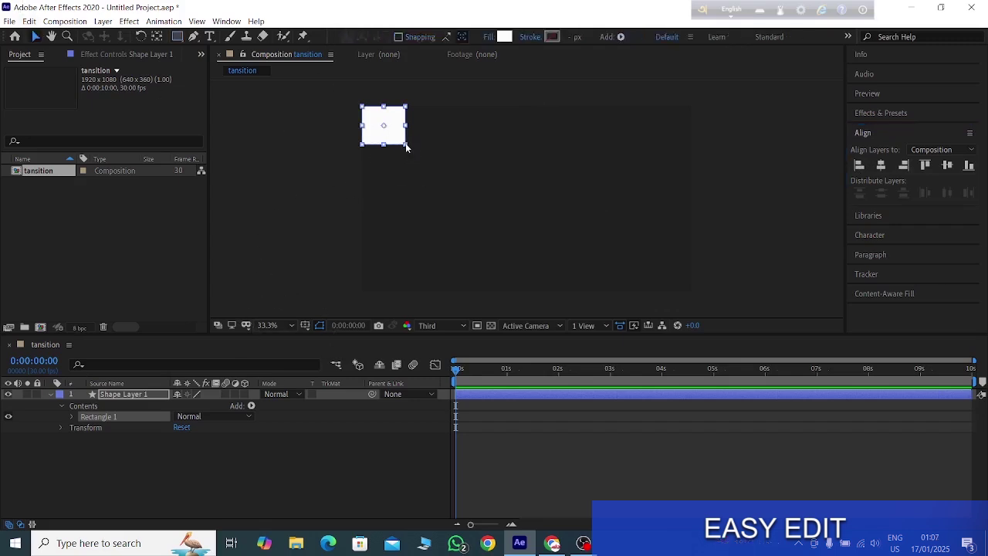
pyautogui.moveTo(407, 148); pyautogui.dragTo(416, 155)
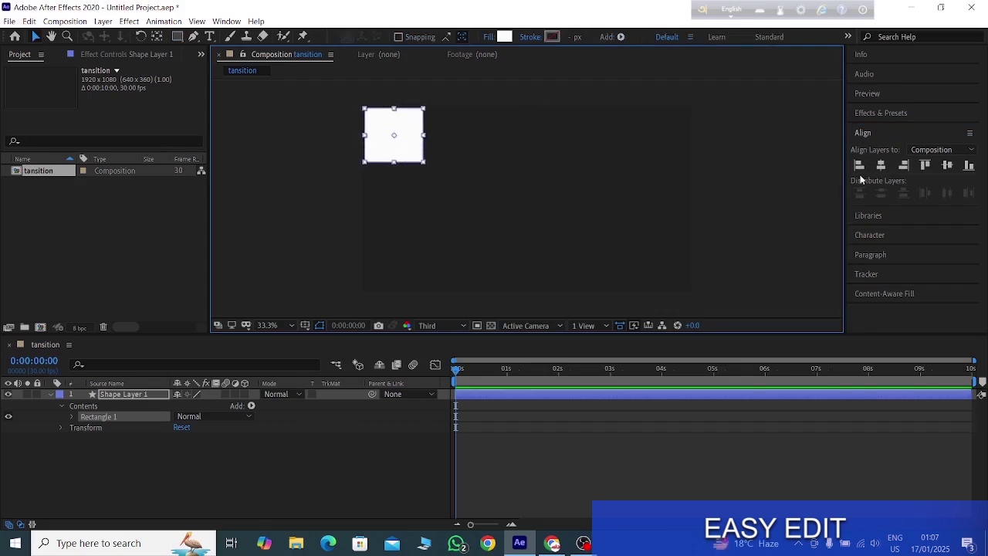
pyautogui.click(859, 165)
pyautogui.click(925, 165)
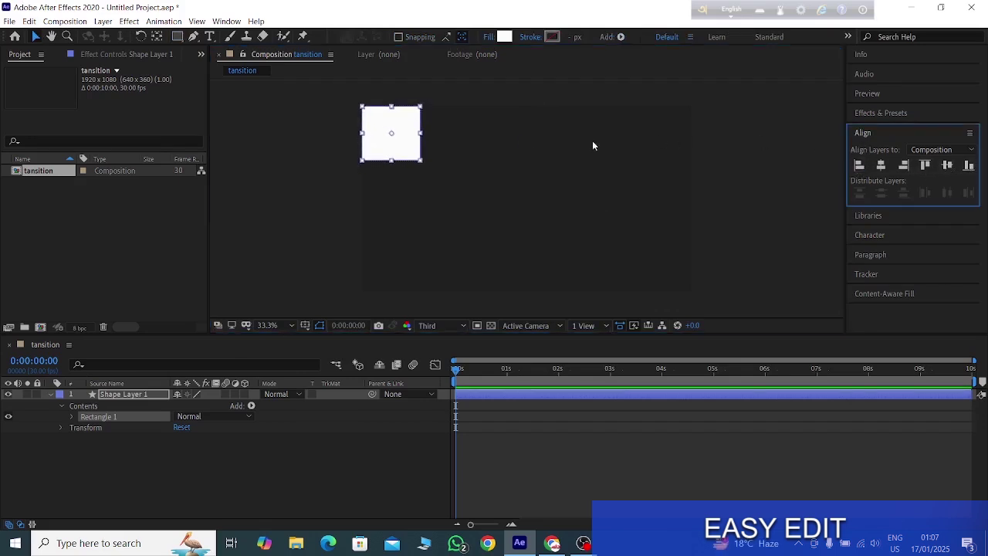
pyautogui.click(51, 394)
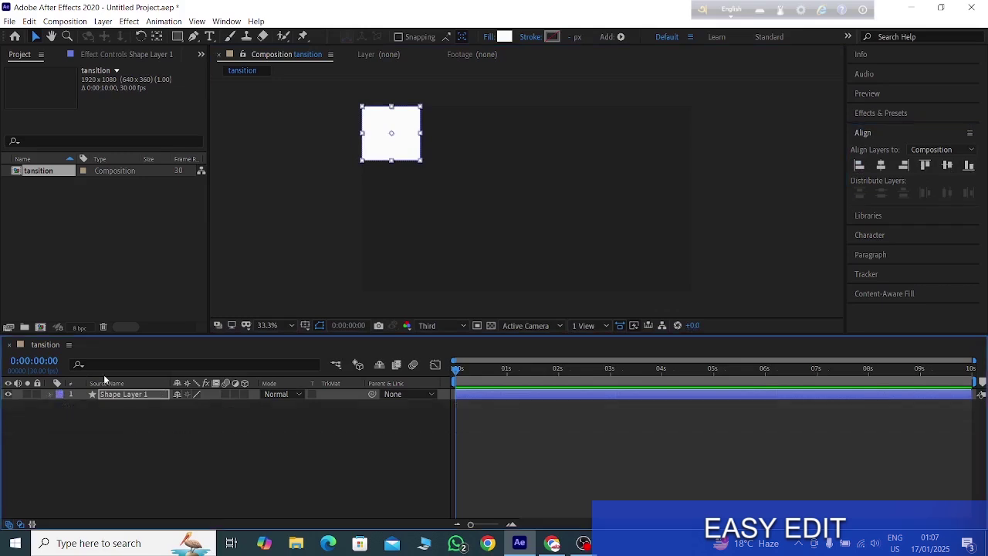
pyautogui.click(51, 395)
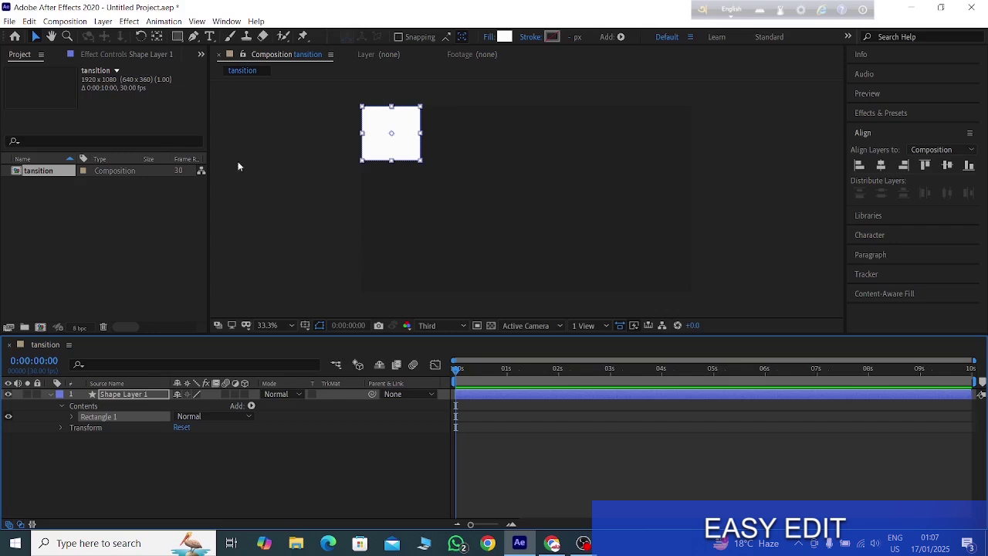
pyautogui.click(52, 395)
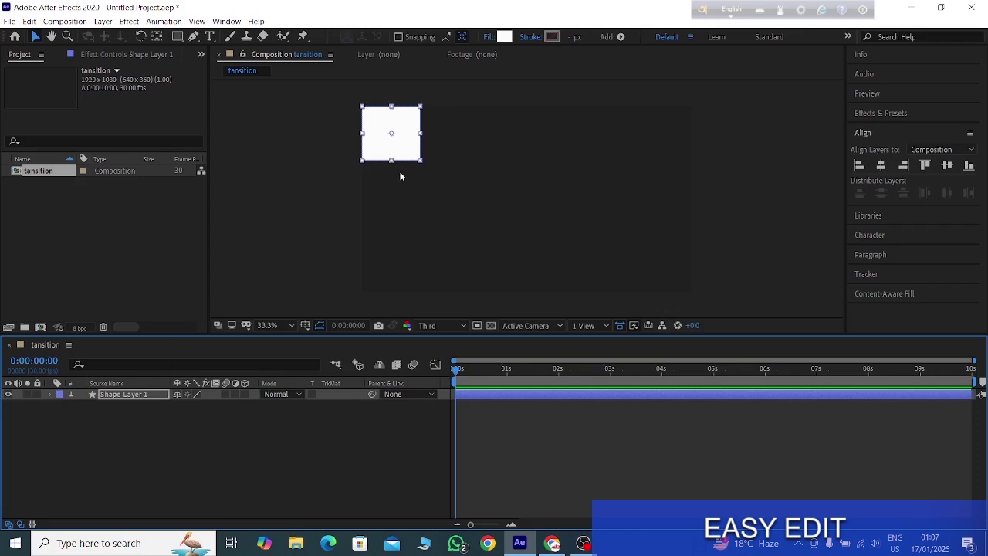
# Duplicate the rectangle layer, center the copy's anchor point and place it right of the original with a thin gap.
pyautogui.click(115, 395)
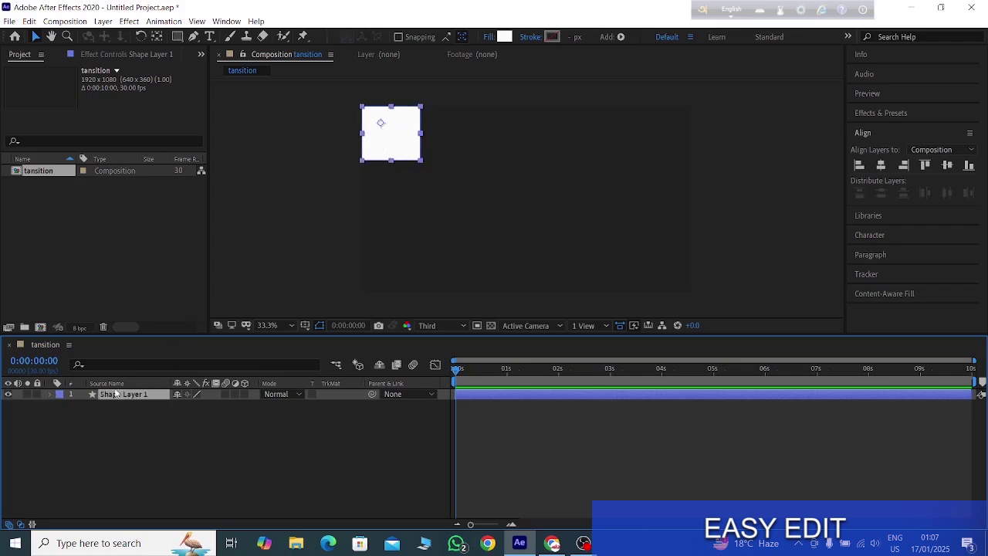
pyautogui.hotkey('ctrl', 'd')
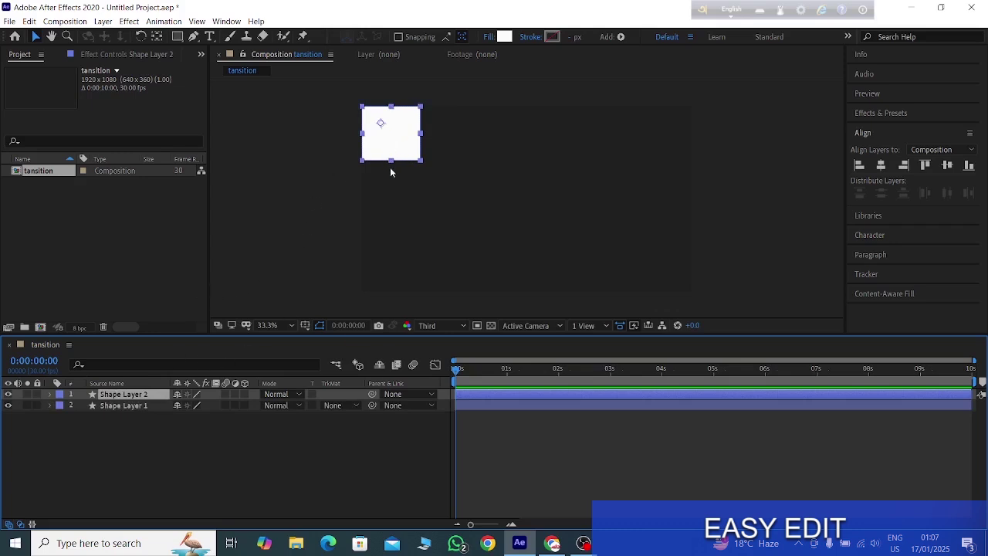
pyautogui.hotkey('ctrl', 'alt', 'Home')
pyautogui.moveTo(392, 134); pyautogui.dragTo(456, 138)
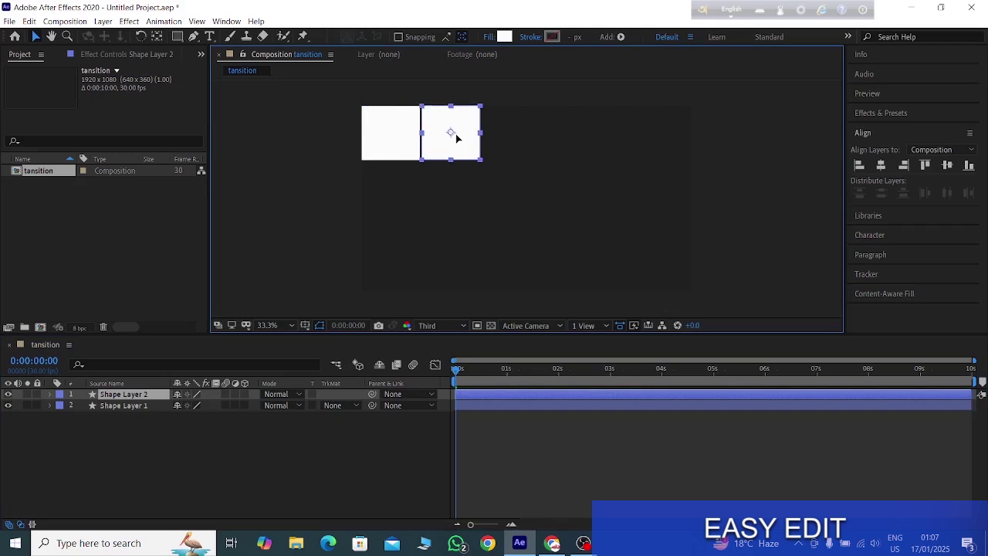
pyautogui.click(441, 200)
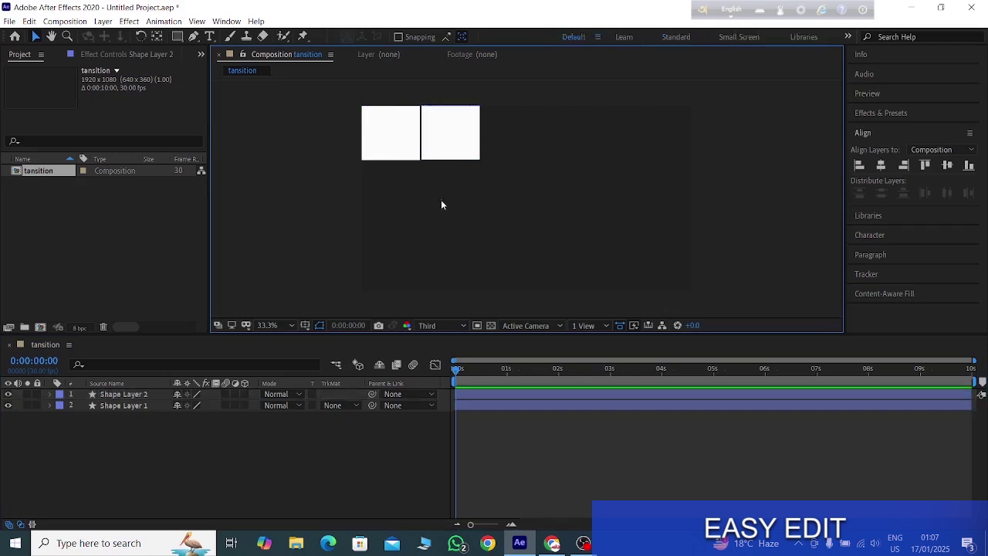
pyautogui.click(445, 135)
pyautogui.moveTo(445, 135); pyautogui.dragTo(444, 136)
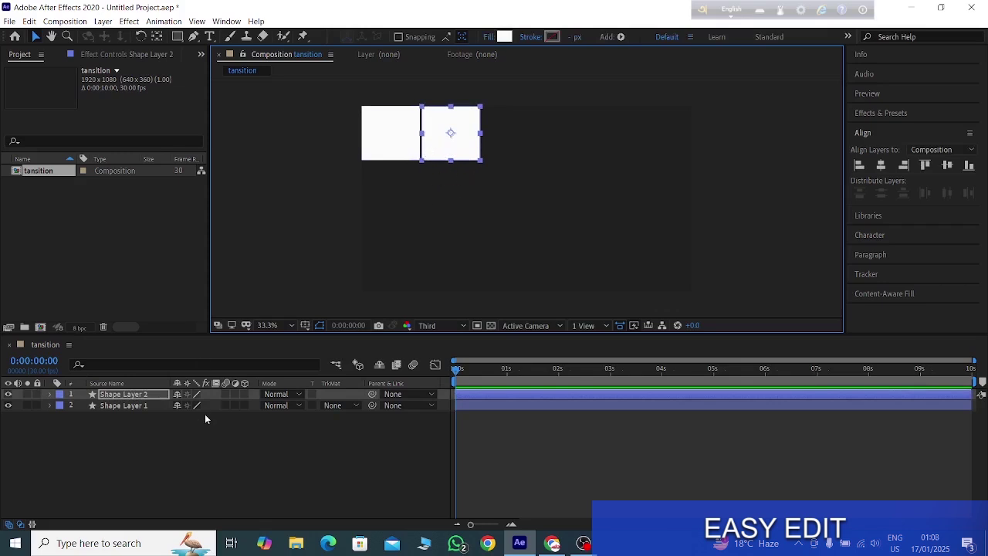
# Duplicate both rectangle layers, stack the copies above the originals and place them as third and fourth tiles in the row.
pyautogui.click(183, 447)
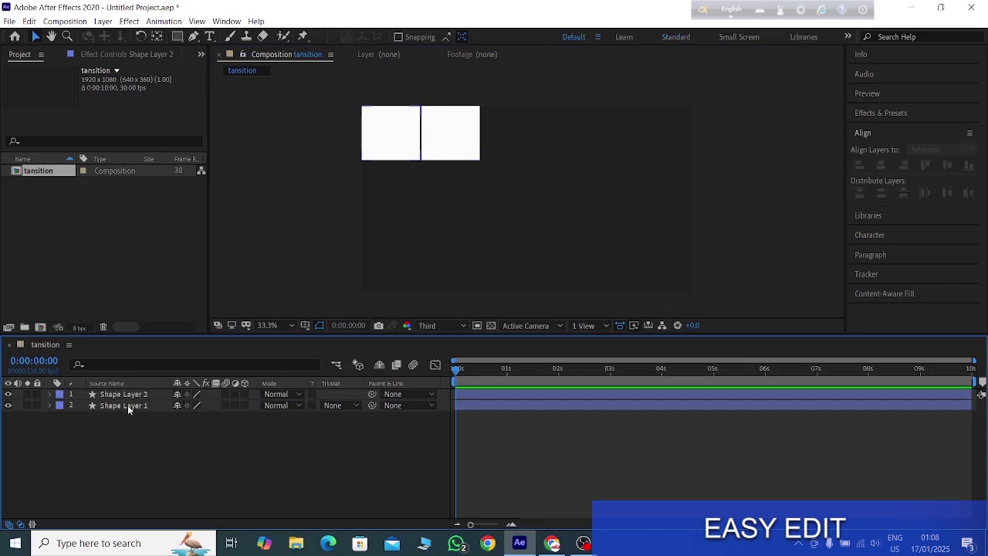
pyautogui.click(128, 407)
pyautogui.keyDown('shift'); pyautogui.click(129, 394); pyautogui.keyUp('shift')
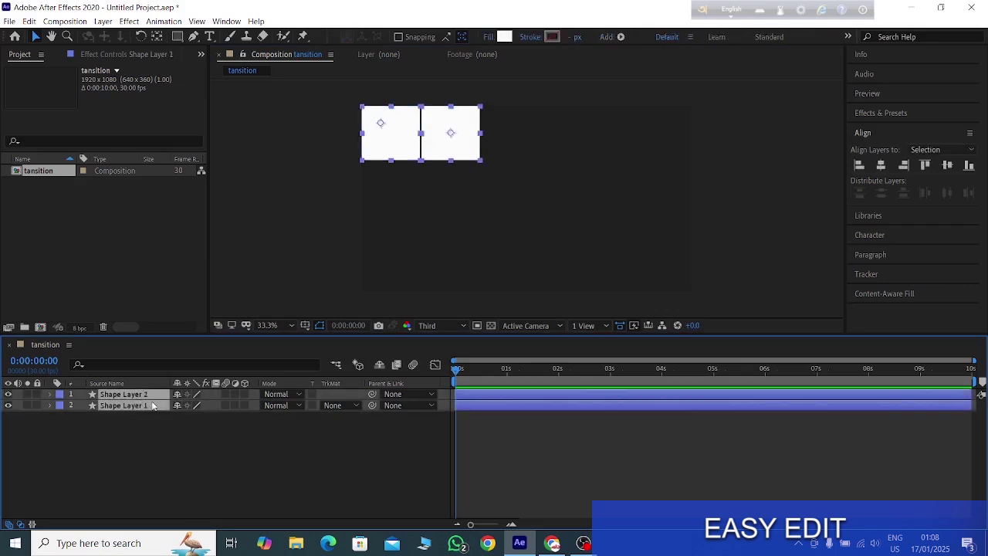
pyautogui.hotkey('ctrl', 'd')
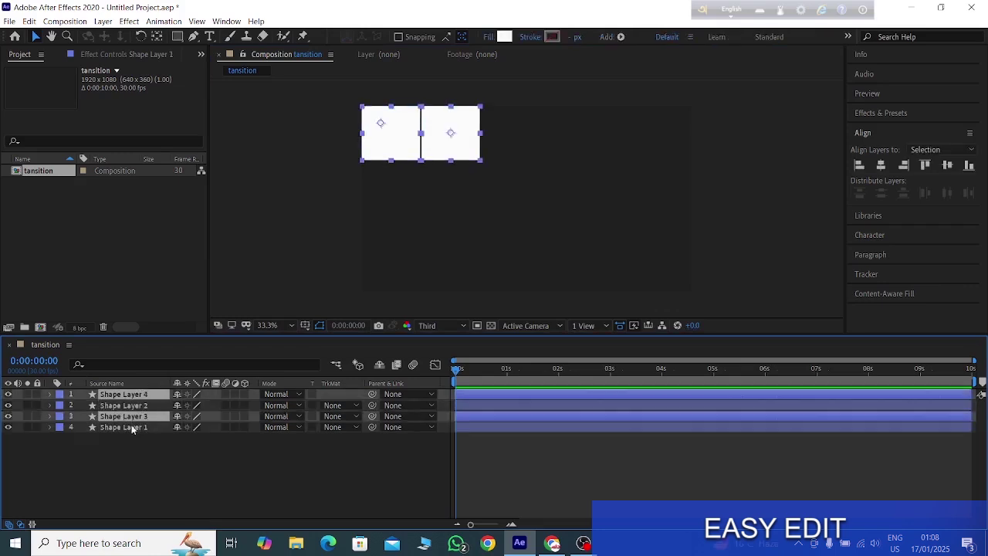
pyautogui.moveTo(136, 417); pyautogui.dragTo(139, 405)
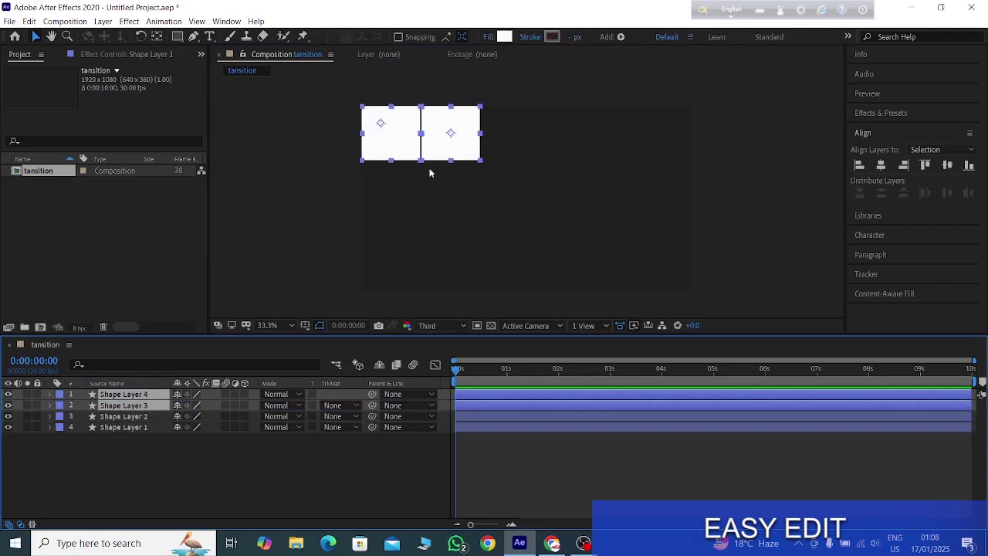
pyautogui.moveTo(429, 155); pyautogui.dragTo(559, 147)
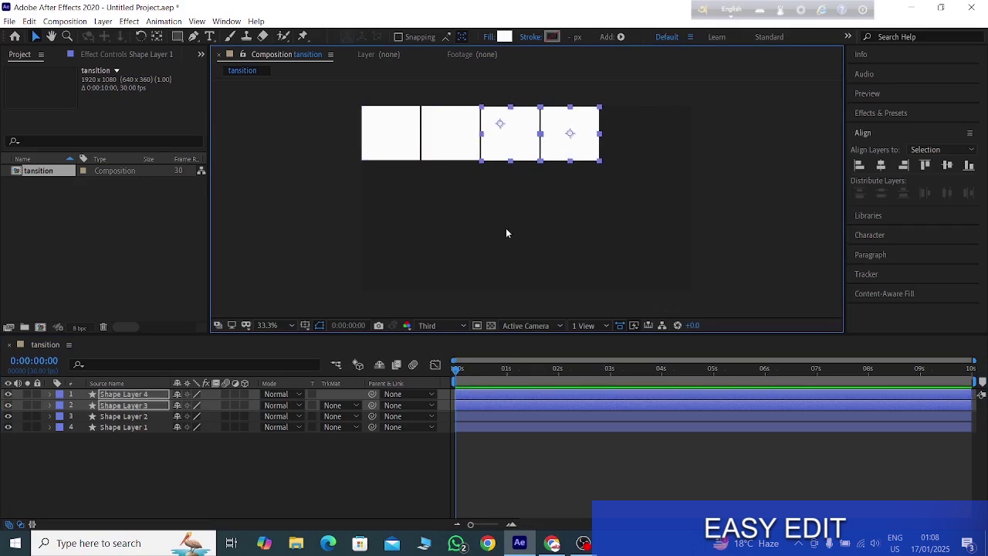
pyautogui.click(349, 486)
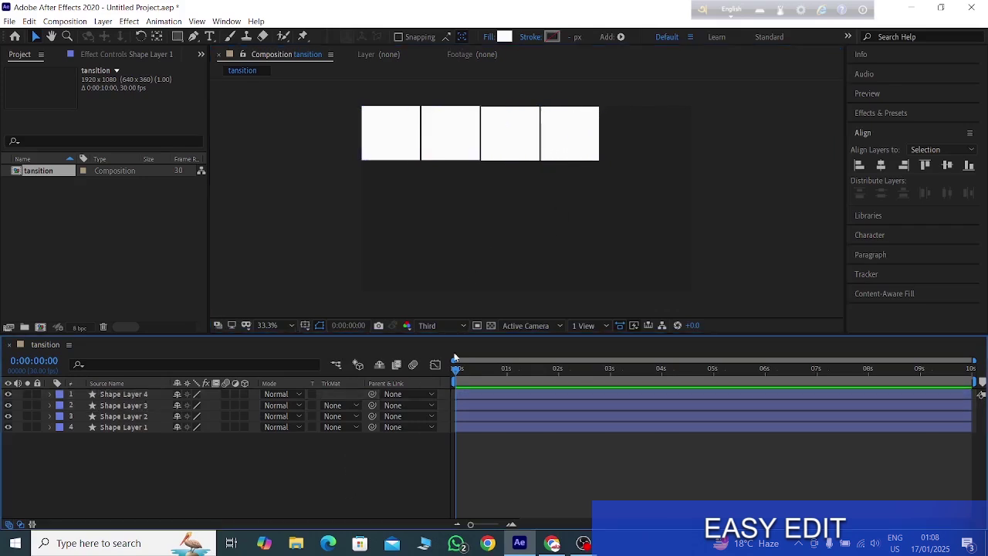
# Center the anchor points of the third and fourth tiles and nudge both up level with the first two.
pyautogui.click(525, 144)
pyautogui.moveTo(521, 187); pyautogui.dragTo(586, 126)
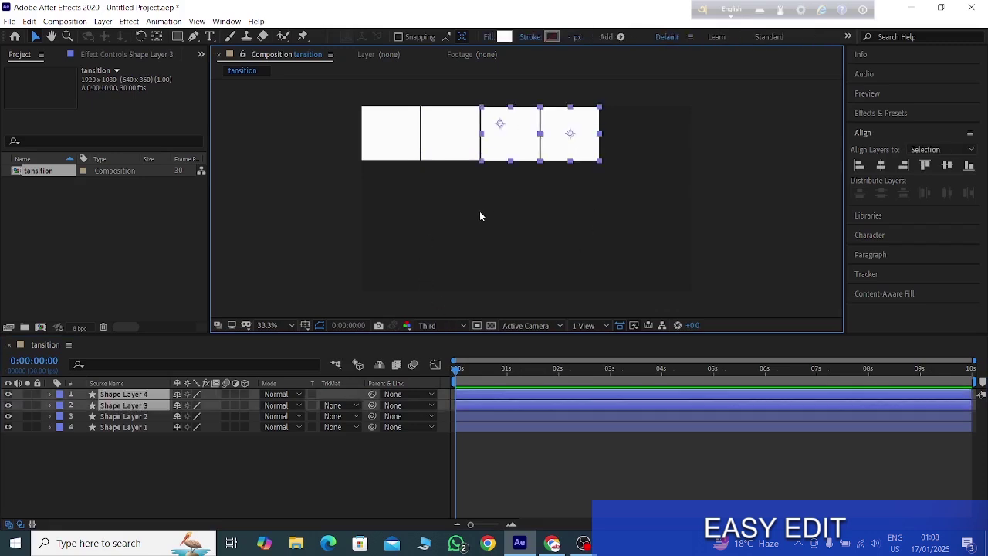
pyautogui.hotkey('ctrl', 'alt', 'Home')
pyautogui.hotkey('shift', 'Up')
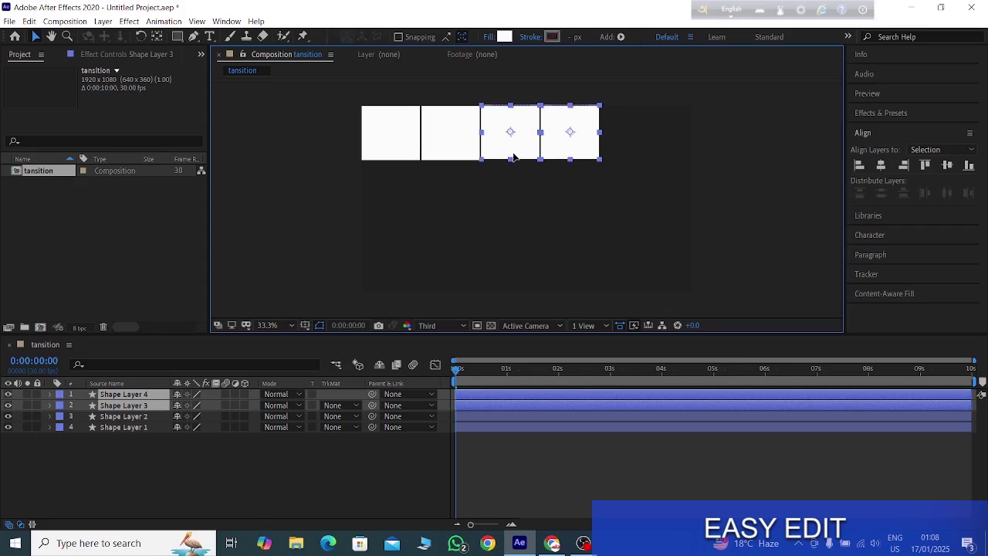
pyautogui.click(523, 210)
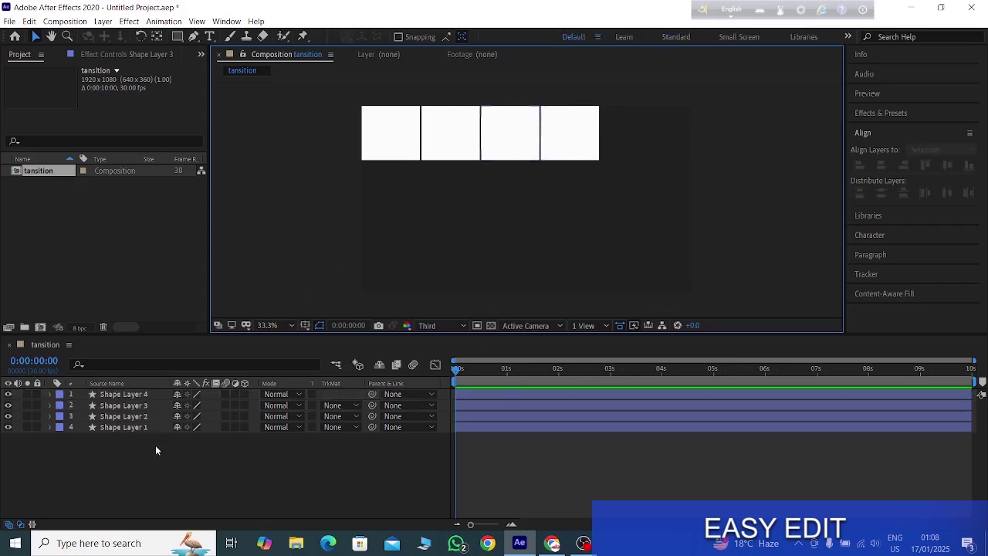
# Duplicate the fourth tile and place the copy level beside it as the fifth tile, with the same thin gap.
pyautogui.click(128, 395)
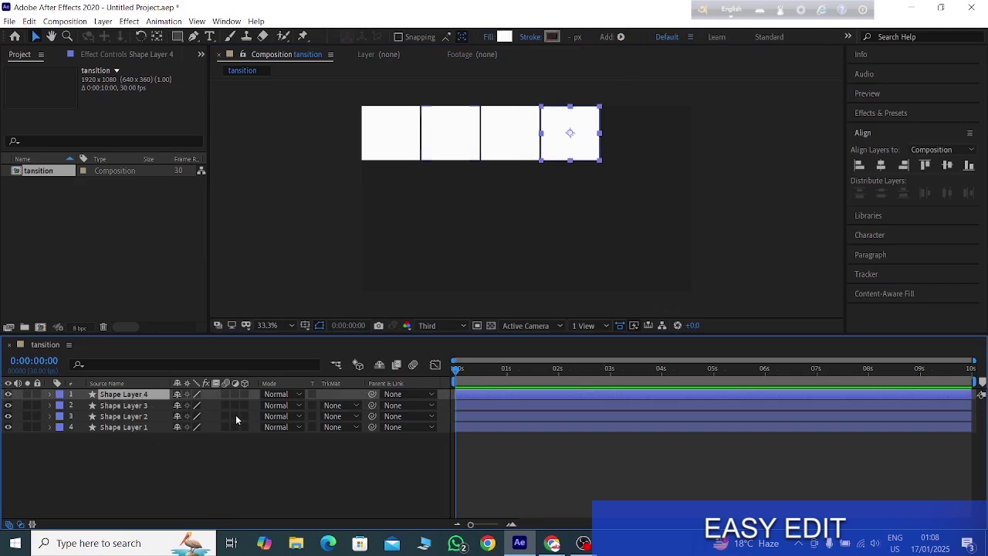
pyautogui.hotkey('ctrl', 'd')
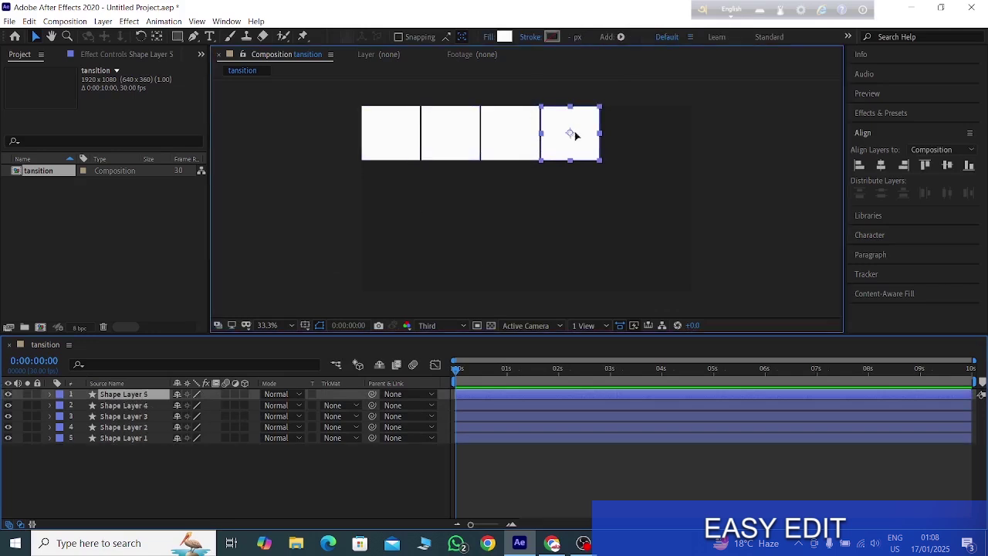
pyautogui.moveTo(569, 133); pyautogui.dragTo(632, 134)
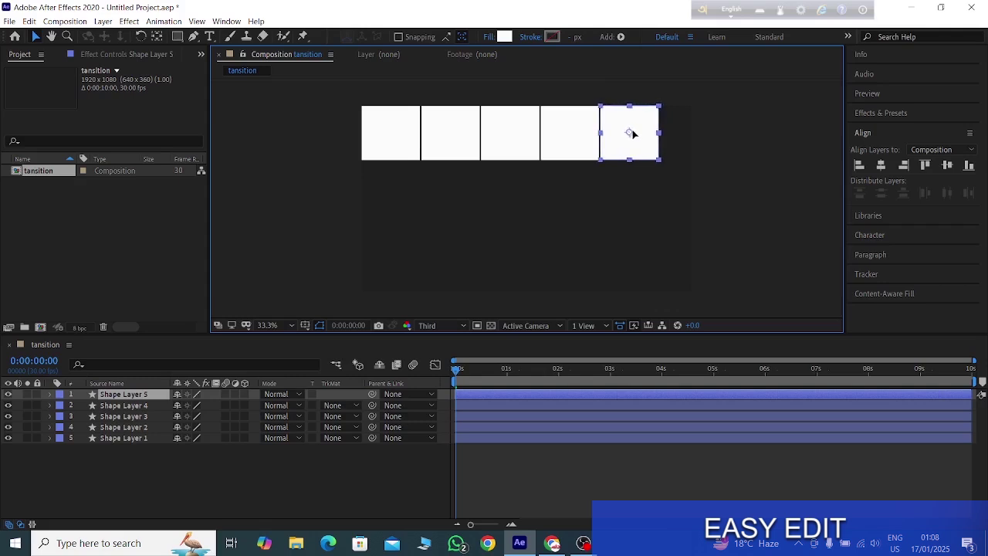
pyautogui.moveTo(632, 134); pyautogui.dragTo(634, 133)
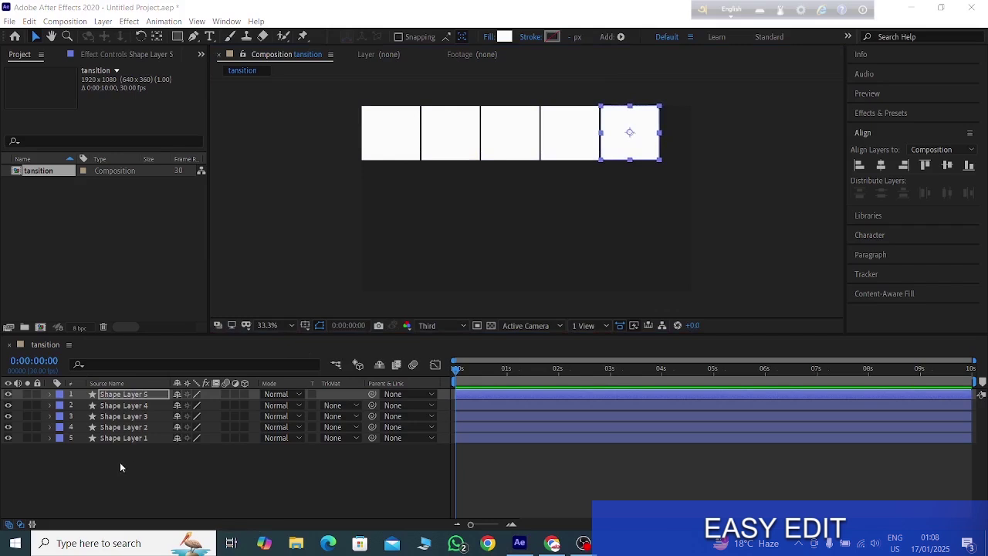
# Duplicate all five tile layers and place the copies directly below as a second row with a thin gap.
pyautogui.moveTo(120, 461); pyautogui.dragTo(145, 388)
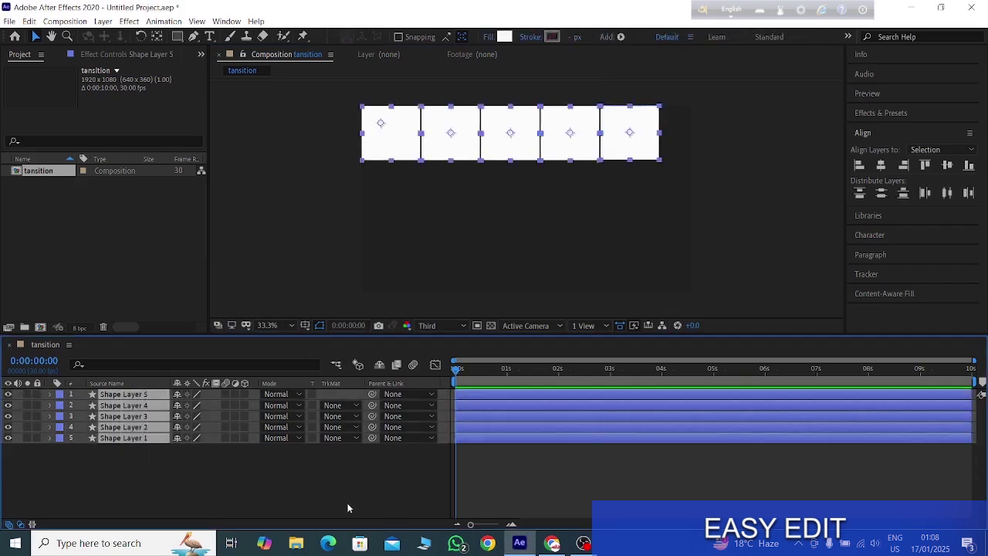
pyautogui.hotkey('ctrl', 'd')
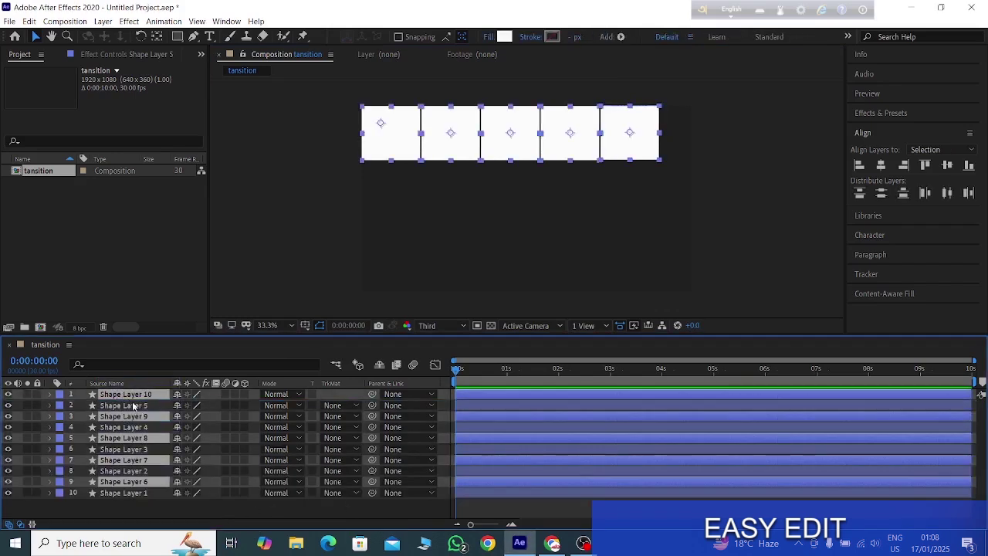
pyautogui.moveTo(516, 146); pyautogui.dragTo(515, 201)
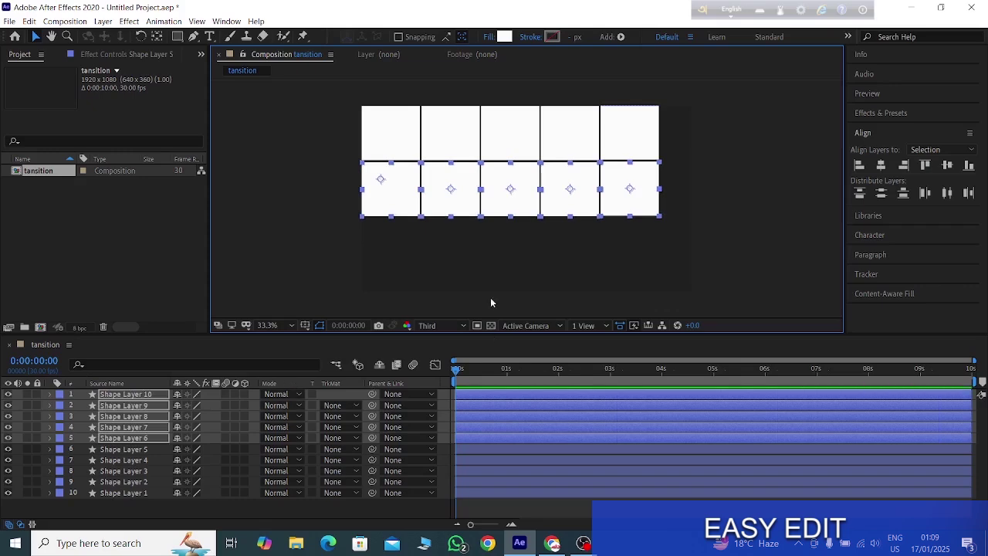
pyautogui.click(313, 512)
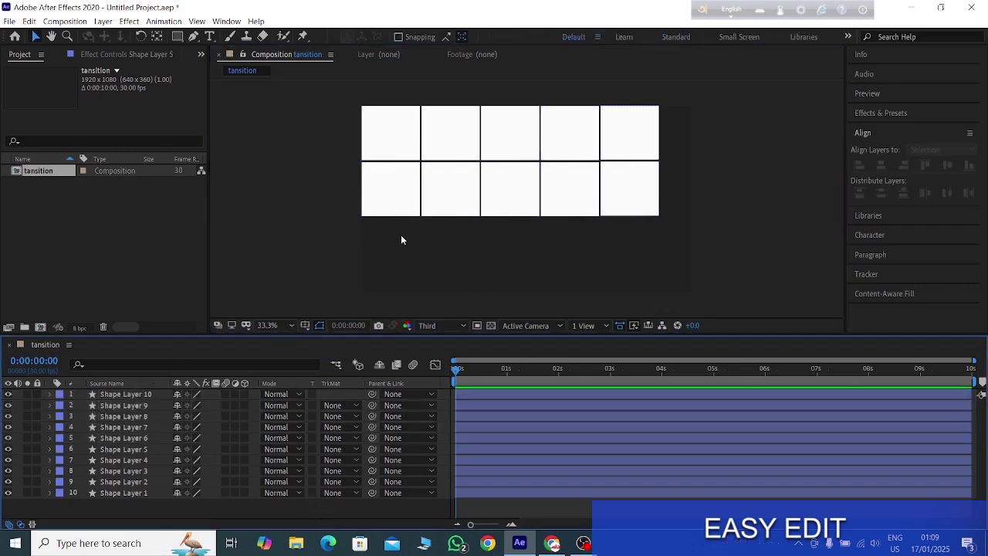
# Center the second-row tiles' anchor points, then duplicate that row and place the copies below it as a third row.
pyautogui.moveTo(387, 235)
pyautogui.mouseDown()
pyautogui.moveTo(634, 215)
pyautogui.moveTo(639, 196)
pyautogui.mouseUp()
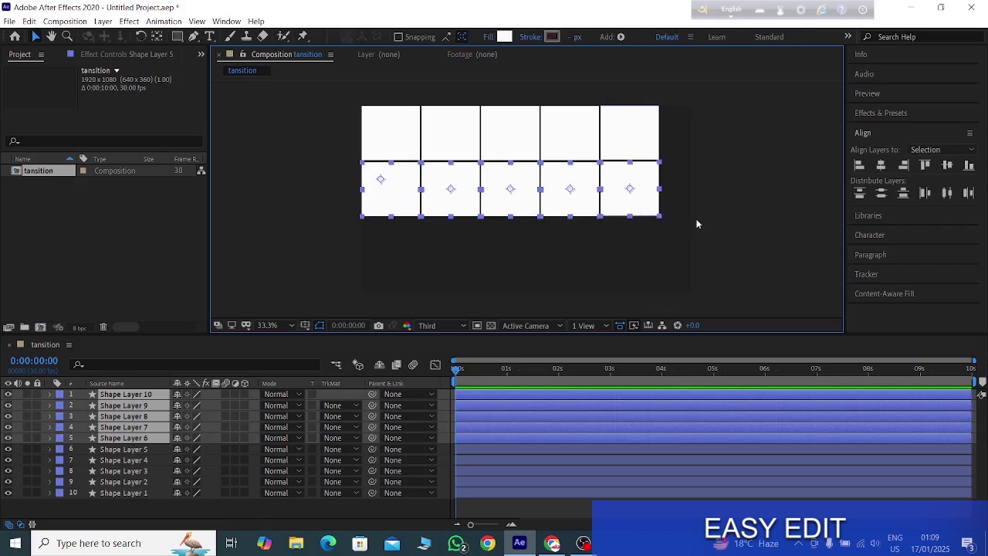
pyautogui.hotkey('ctrl', 'alt', 'Home')
pyautogui.hotkey('ctrl', 'd')
pyautogui.moveTo(567, 215); pyautogui.dragTo(565, 264)
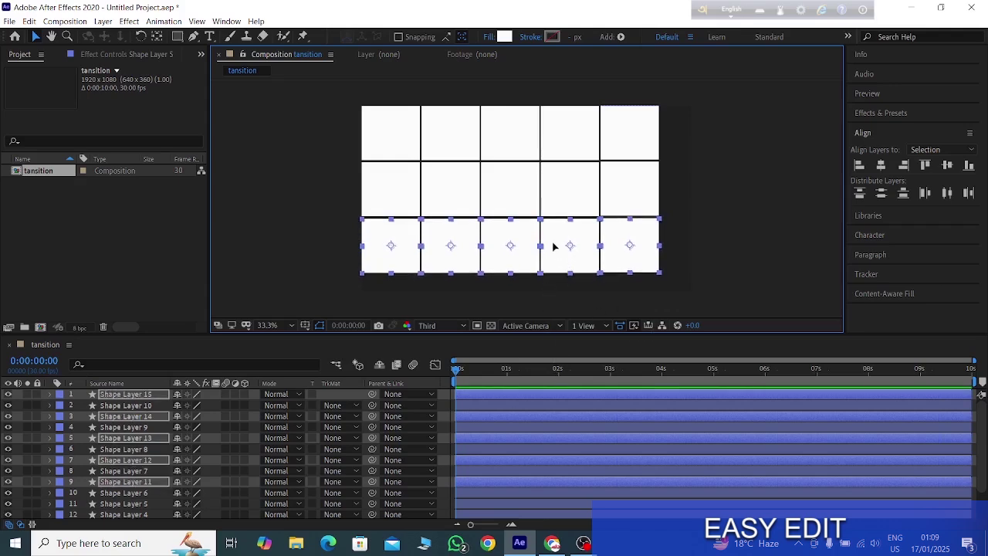
pyautogui.moveTo(554, 247); pyautogui.dragTo(553, 245)
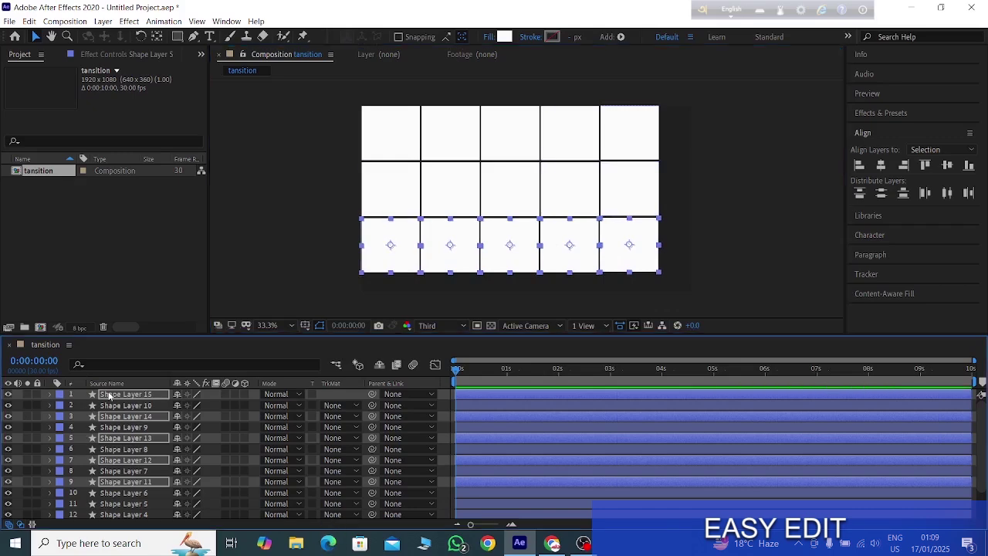
# Select all fifteen tile layers and keyframe their opacity at 0% at the start of the timeline.
pyautogui.scroll(-2, 182, 498)
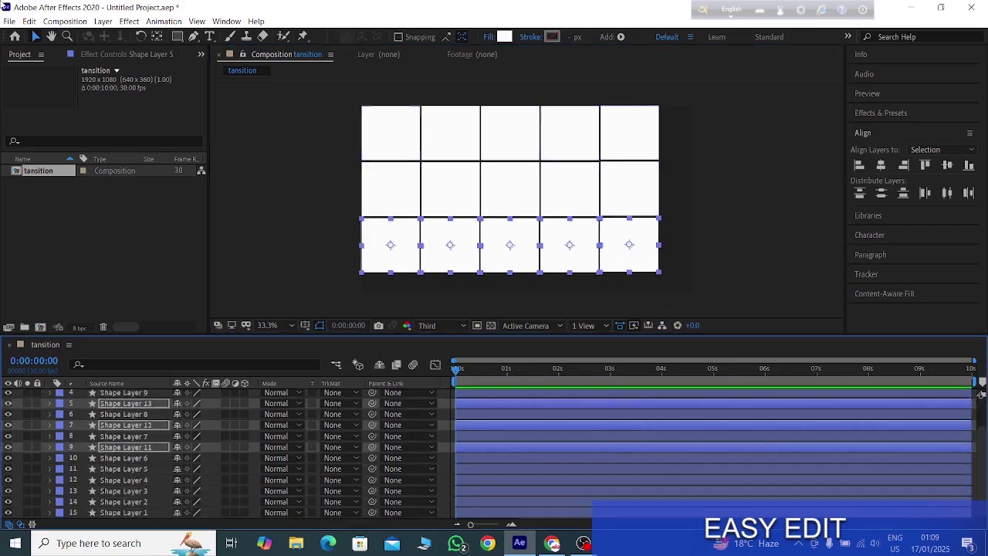
pyautogui.keyDown('shift'); pyautogui.click(110, 513); pyautogui.keyUp('shift')
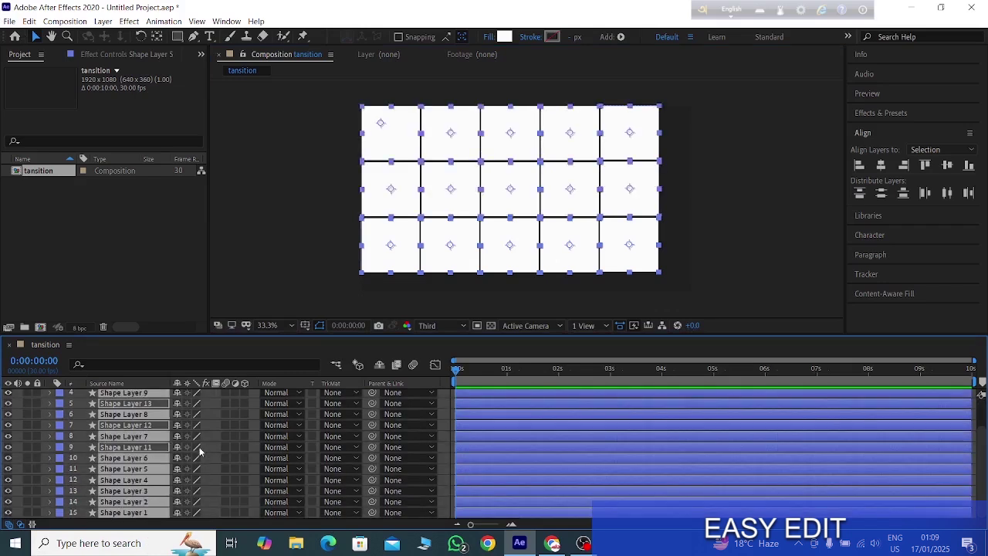
pyautogui.press('t')
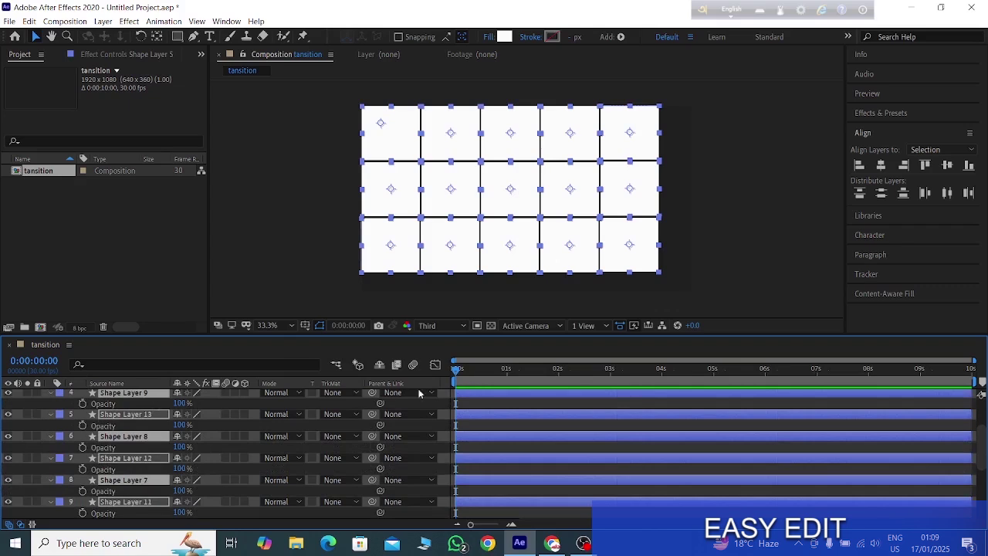
pyautogui.click(82, 404)
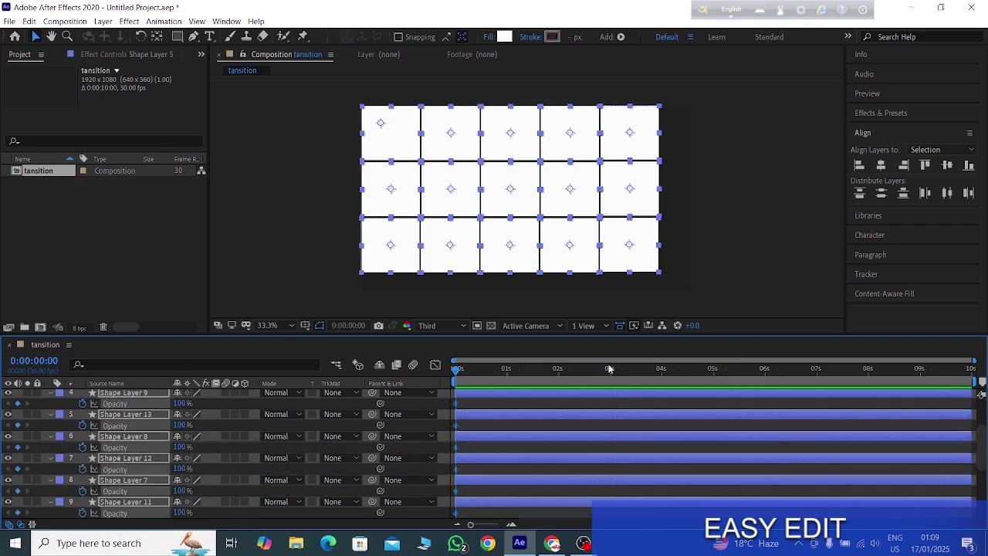
pyautogui.click(183, 403)
pyautogui.write('0')
pyautogui.press('Return')
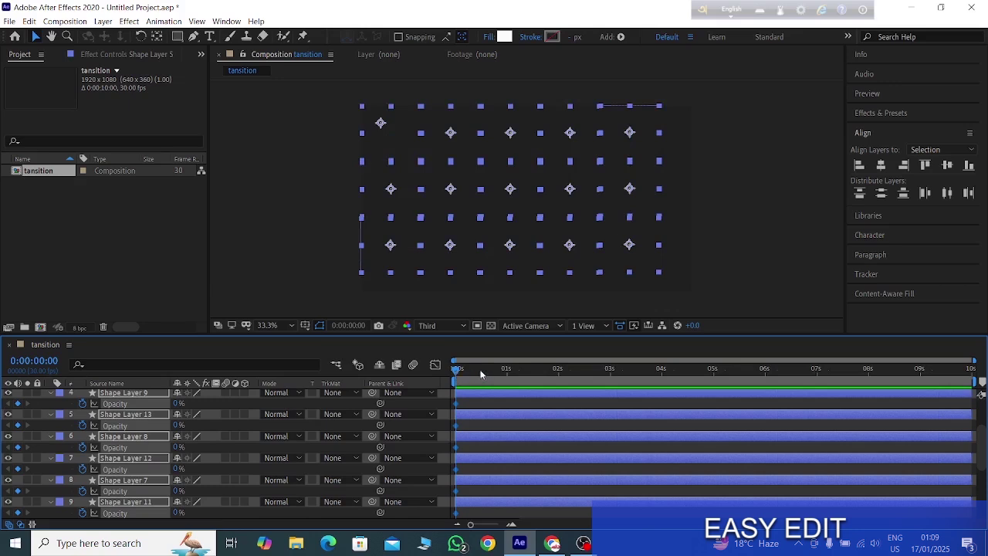
# Keyframe the opacity of all tile layers at 100% at the 1-second mark and preview the fade-in.
pyautogui.moveTo(481, 374); pyautogui.dragTo(509, 374)
pyautogui.click(179, 403)
pyautogui.write('100')
pyautogui.press('Return')
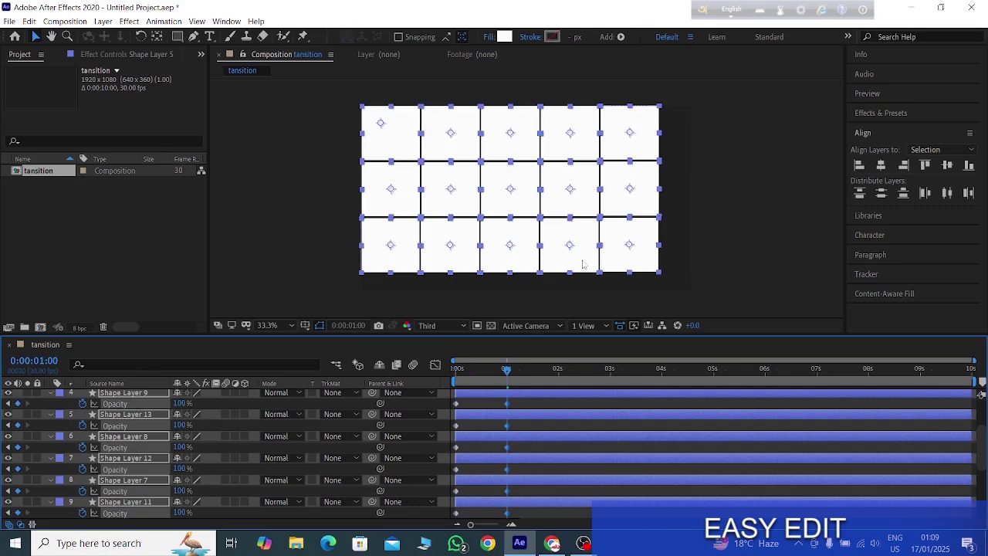
pyautogui.press('space')
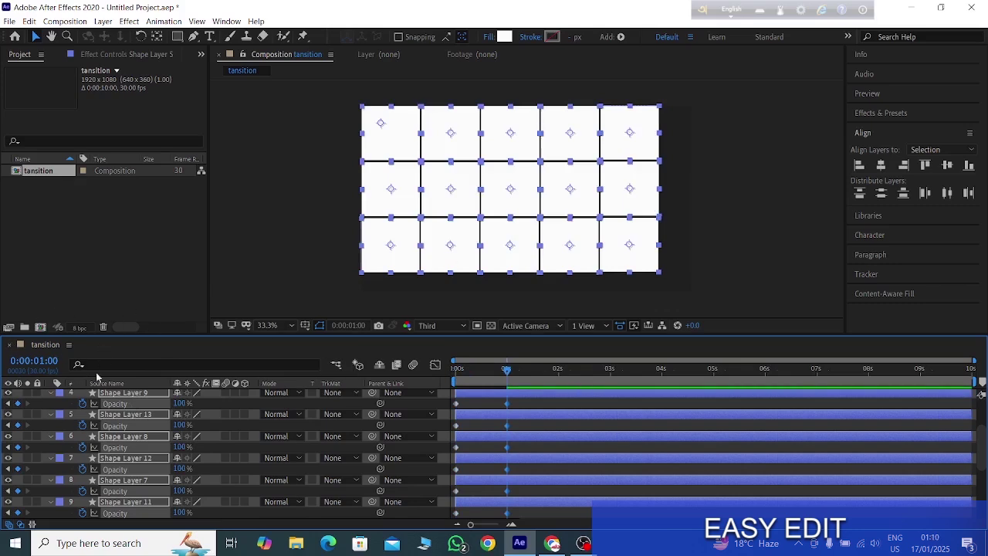
# Collapse the layers' opacity properties, deselect everything and enlarge the timeline area to fit all fifteen layers.
pyautogui.click(51, 394)
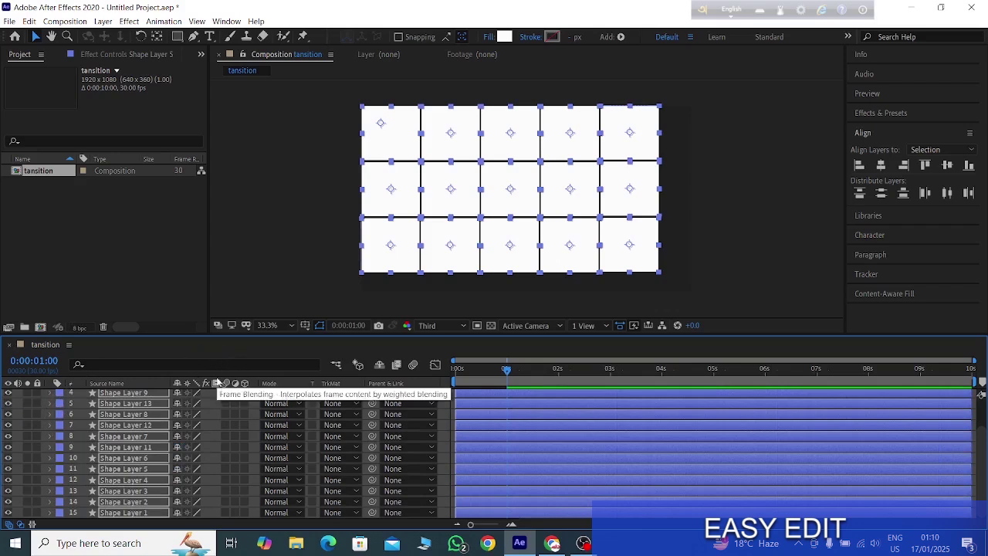
pyautogui.hotkey('ctrl', 'shift', 'a')
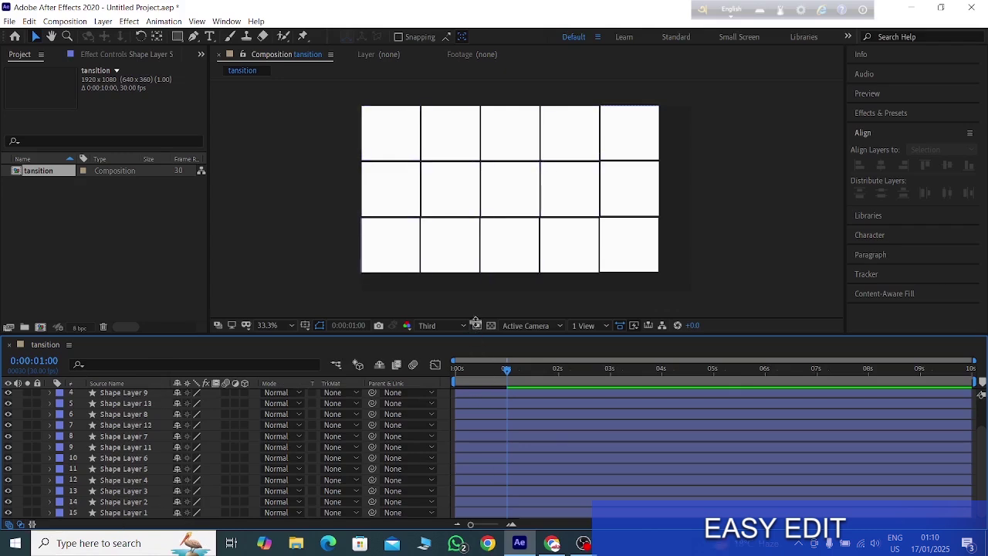
pyautogui.moveTo(476, 338); pyautogui.dragTo(479, 255)
pyautogui.moveTo(103, 498)
pyautogui.mouseDown()
pyautogui.moveTo(151, 313)
pyautogui.moveTo(166, 340)
pyautogui.mouseUp()
pyautogui.rightClick(128, 411)
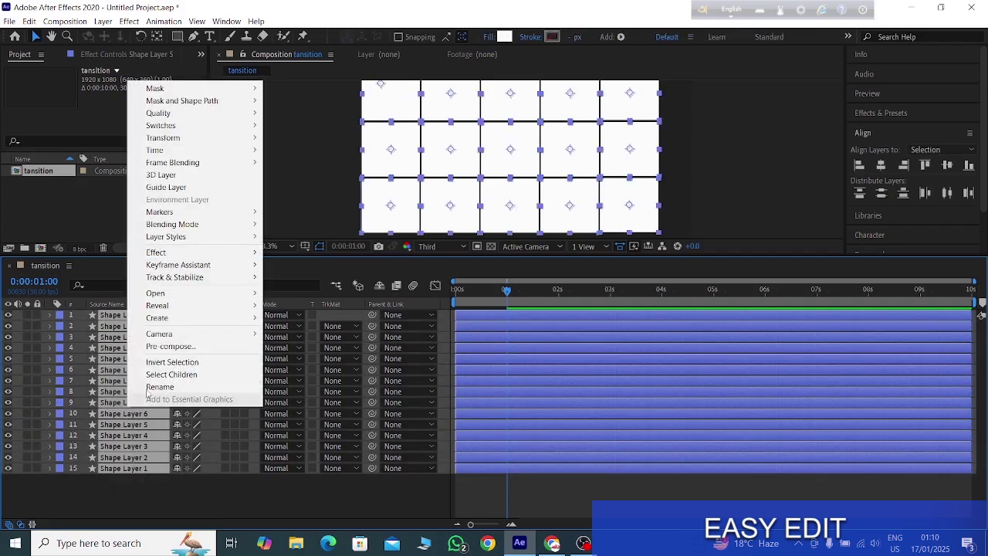
pyautogui.click(174, 347)
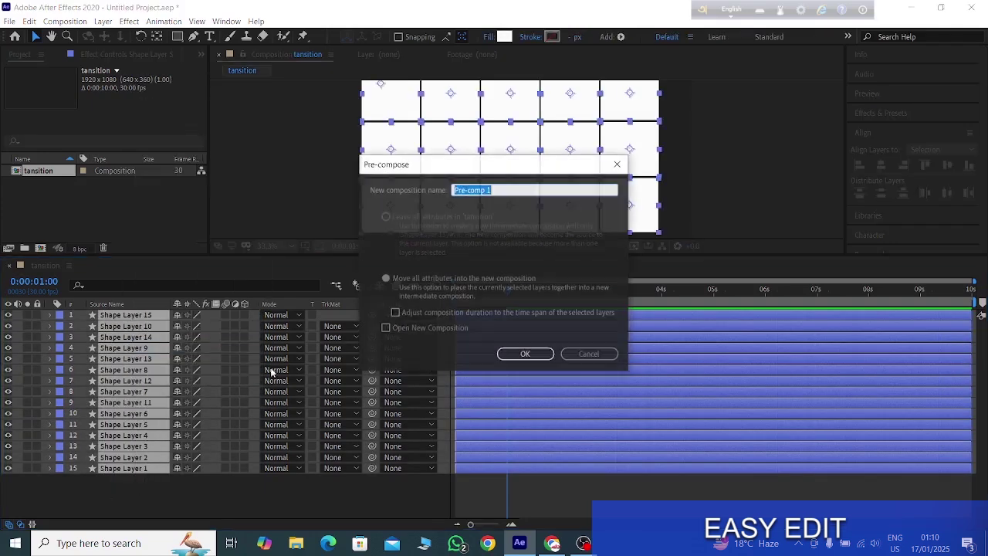
pyautogui.click(394, 280)
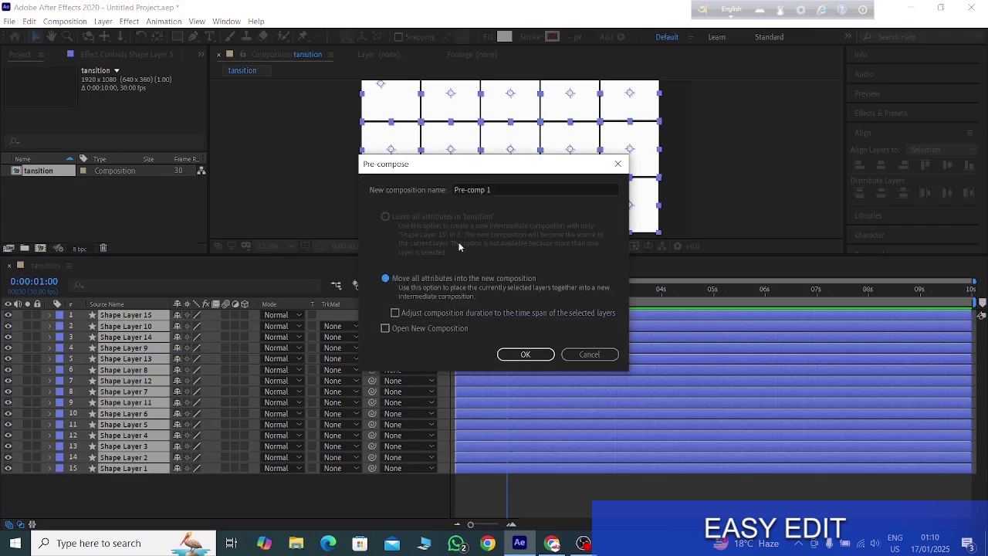
pyautogui.click(494, 188)
pyautogui.write('box')
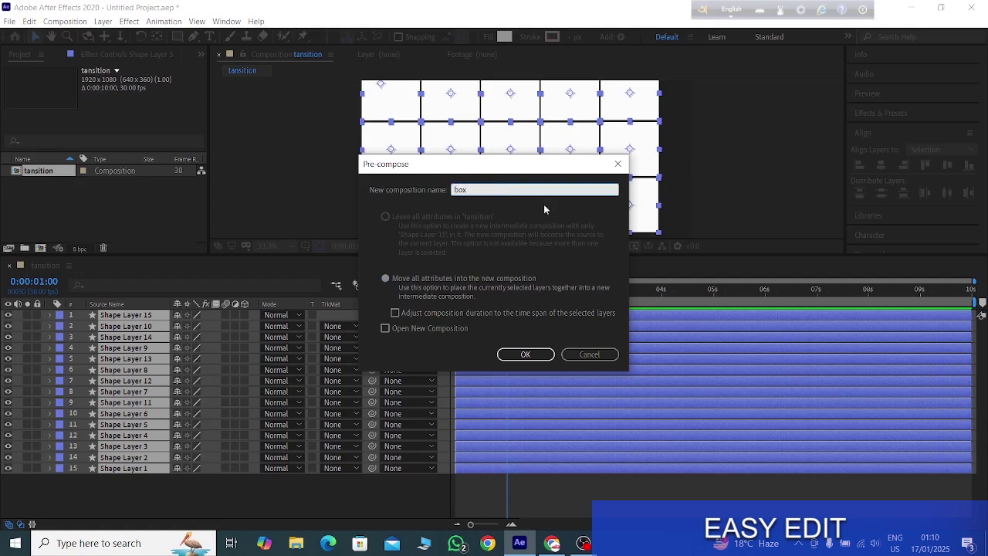
pyautogui.click(589, 355)
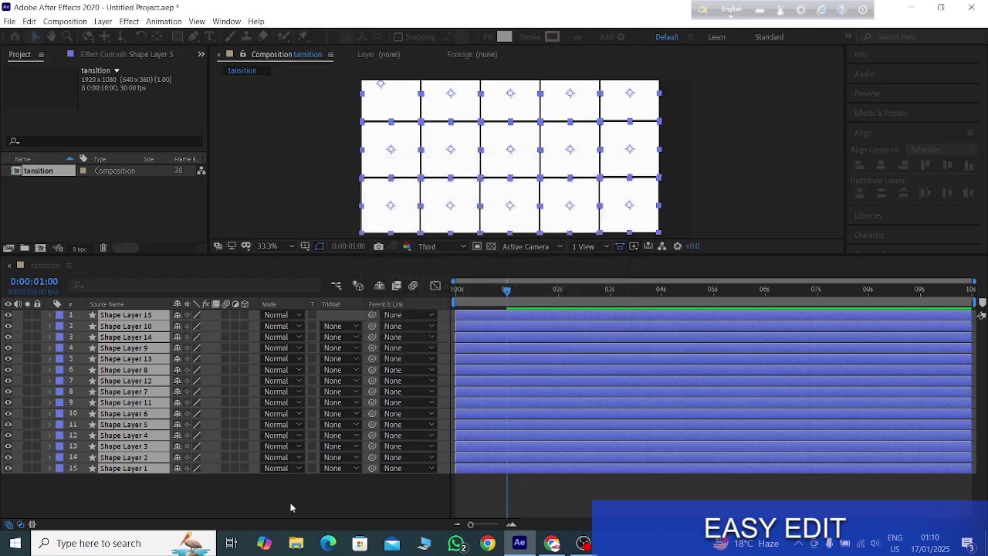
# Stagger the tile layers' start times irregularly within the first two seconds, keeping Shape Layer 13 at zero, and scrub through the result.
pyautogui.click(294, 503)
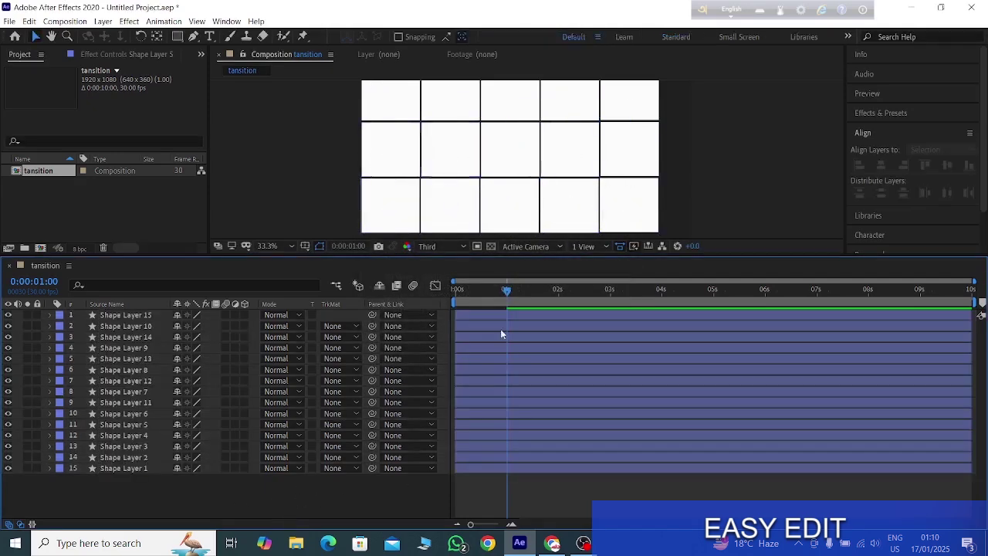
pyautogui.moveTo(506, 291); pyautogui.dragTo(467, 303)
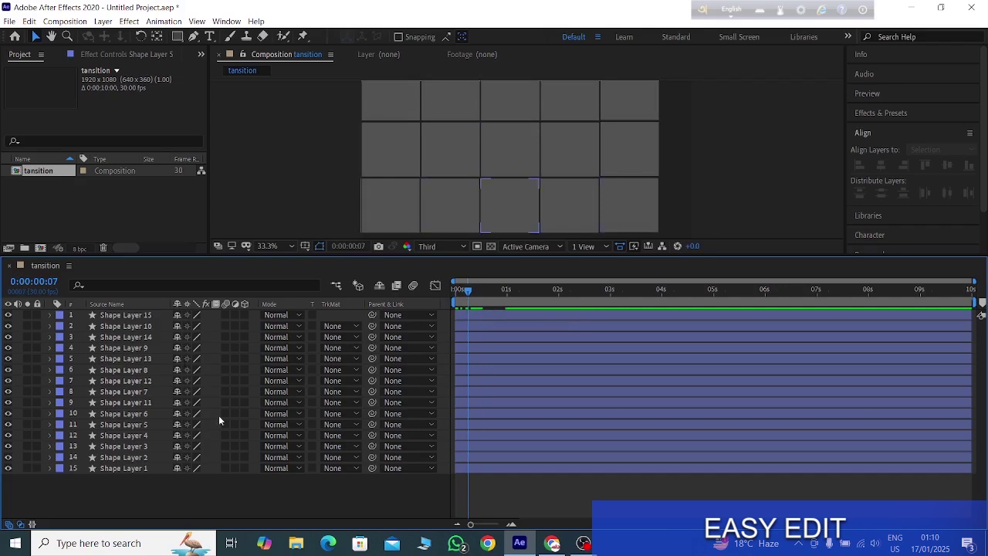
pyautogui.moveTo(524, 315); pyautogui.dragTo(592, 369)
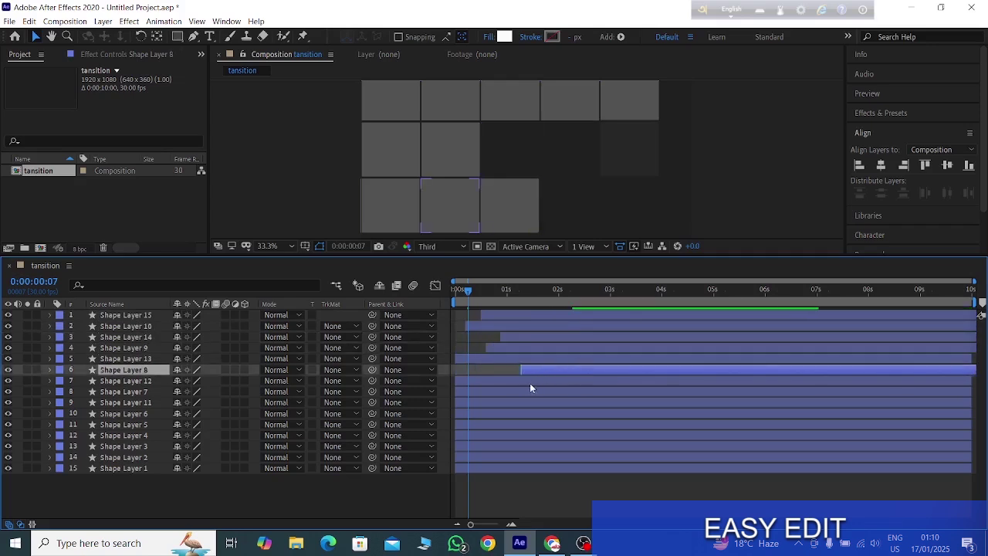
pyautogui.moveTo(528, 380); pyautogui.dragTo(621, 391)
pyautogui.moveTo(541, 402); pyautogui.dragTo(619, 409)
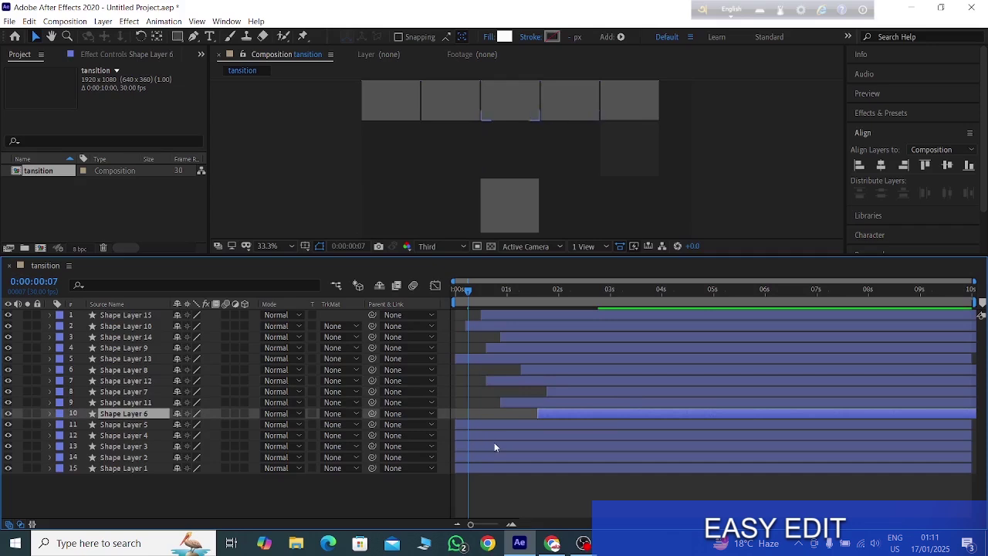
pyautogui.moveTo(494, 444); pyautogui.dragTo(611, 424)
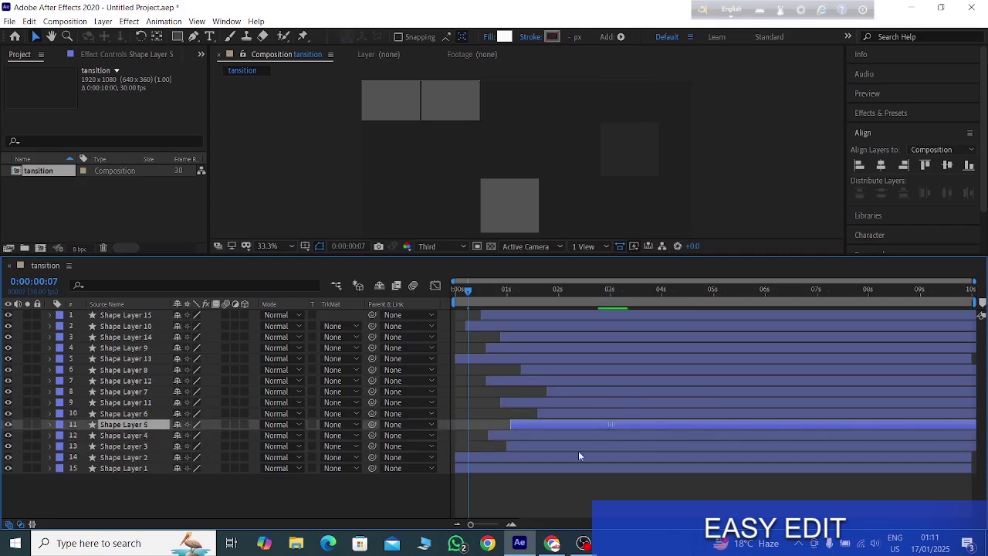
pyautogui.moveTo(544, 454); pyautogui.dragTo(640, 459)
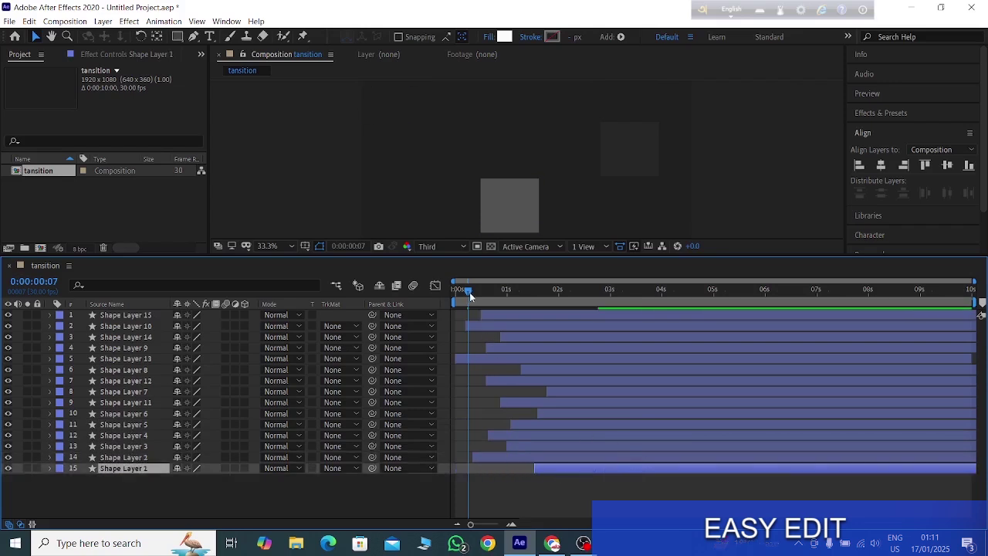
pyautogui.moveTo(470, 296); pyautogui.dragTo(542, 321)
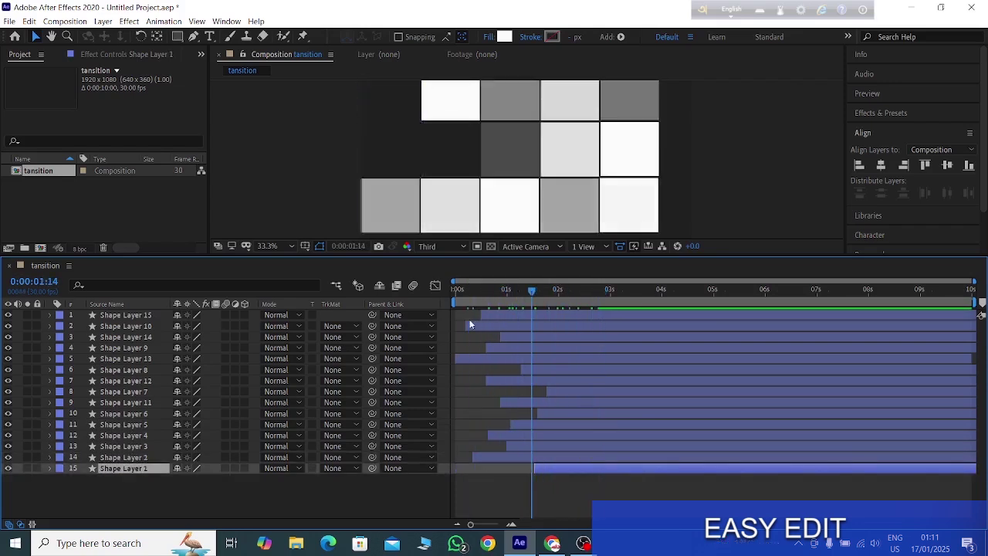
# Pre-compose all fifteen tile layers into a composition named box, moving all attributes into it, and preview the result.
pyautogui.press('Home')
pyautogui.moveTo(159, 505); pyautogui.dragTo(133, 310)
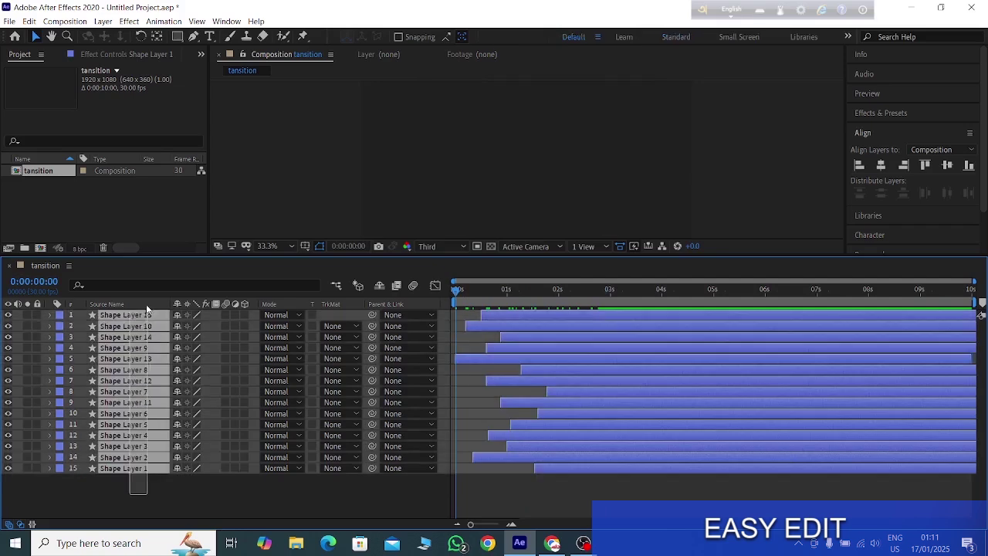
pyautogui.rightClick(129, 336)
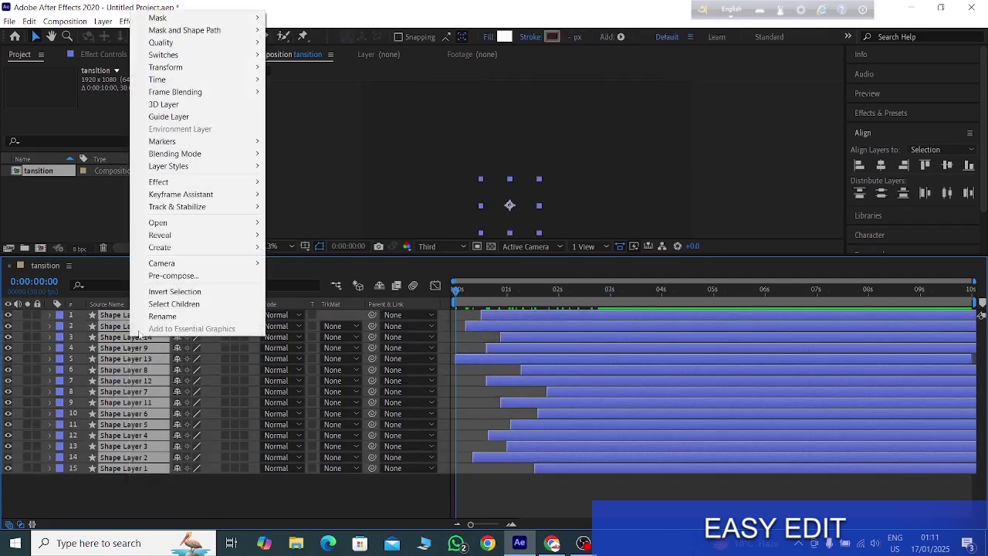
pyautogui.click(180, 276)
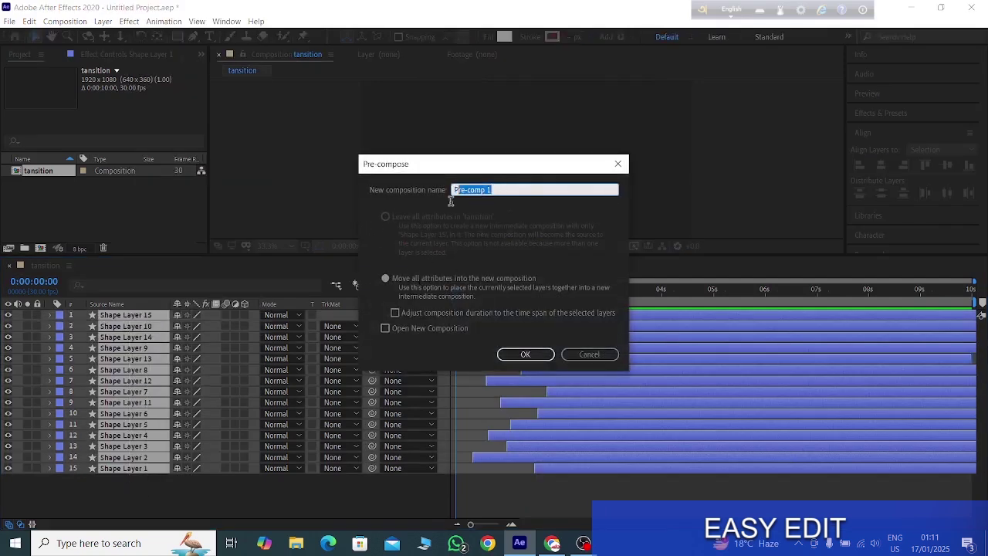
pyautogui.write('box')
pyautogui.click(441, 278)
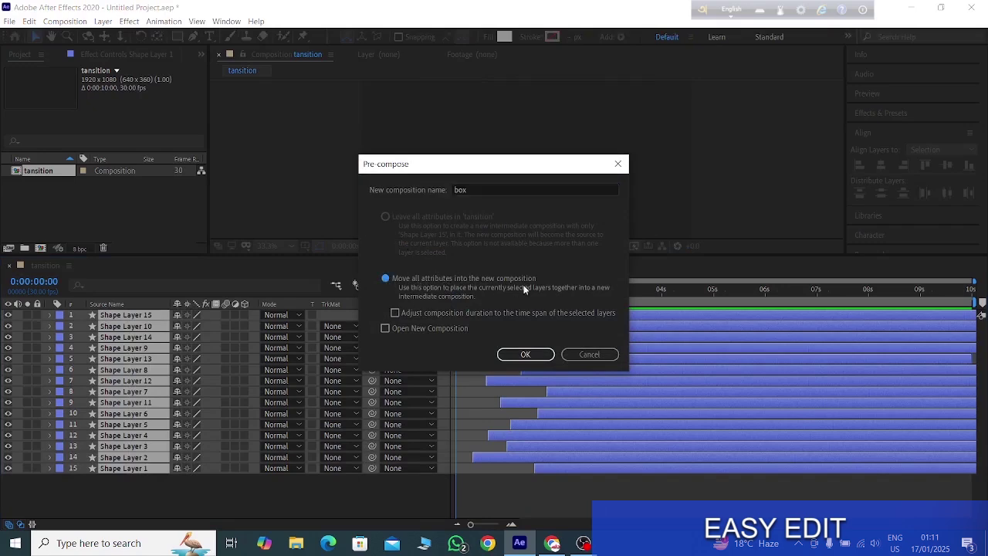
pyautogui.click(524, 355)
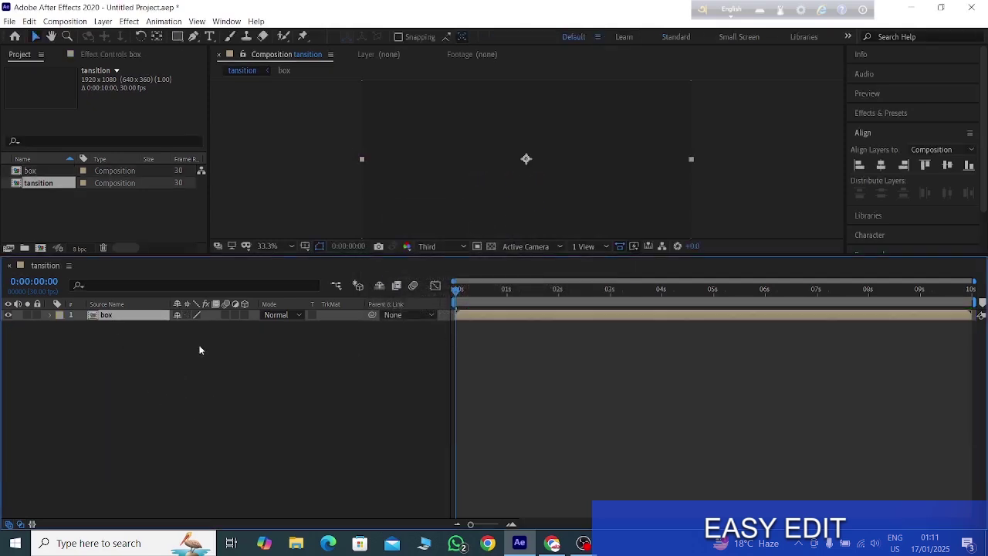
pyautogui.press('space')
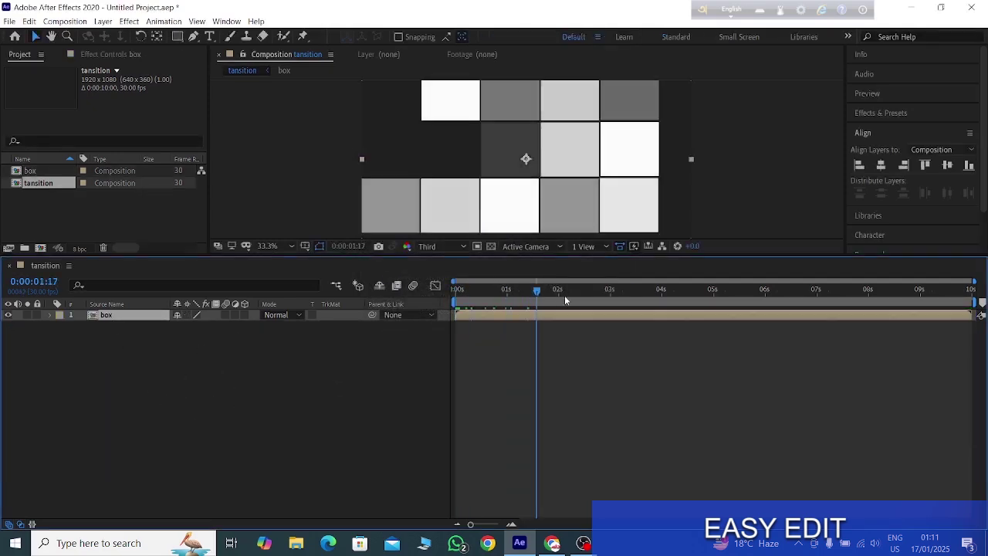
pyautogui.press('space')
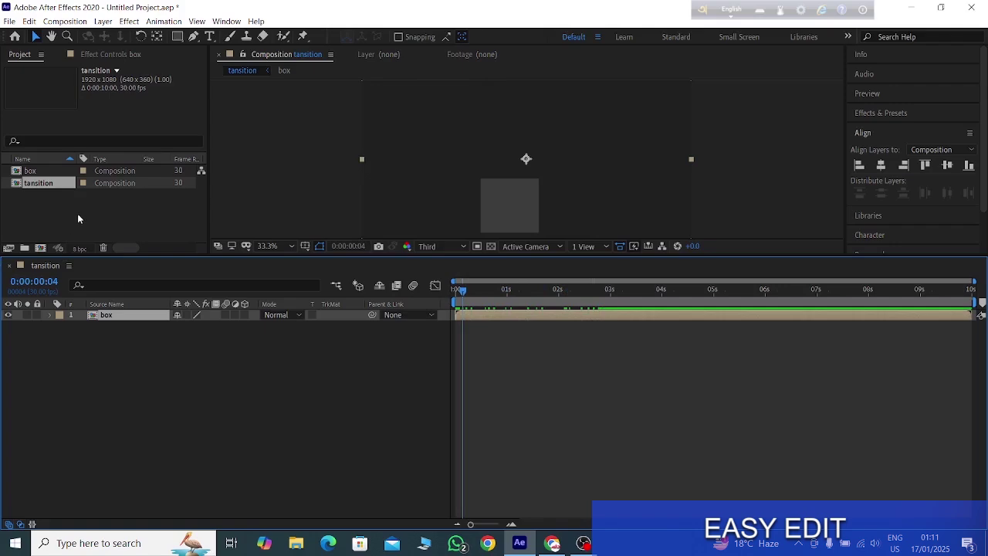
# Import Screenshot (87).png from the Pictures > Screenshots folder with the PNG Sequence option on.
pyautogui.click(78, 216)
pyautogui.doubleClick(77, 213)
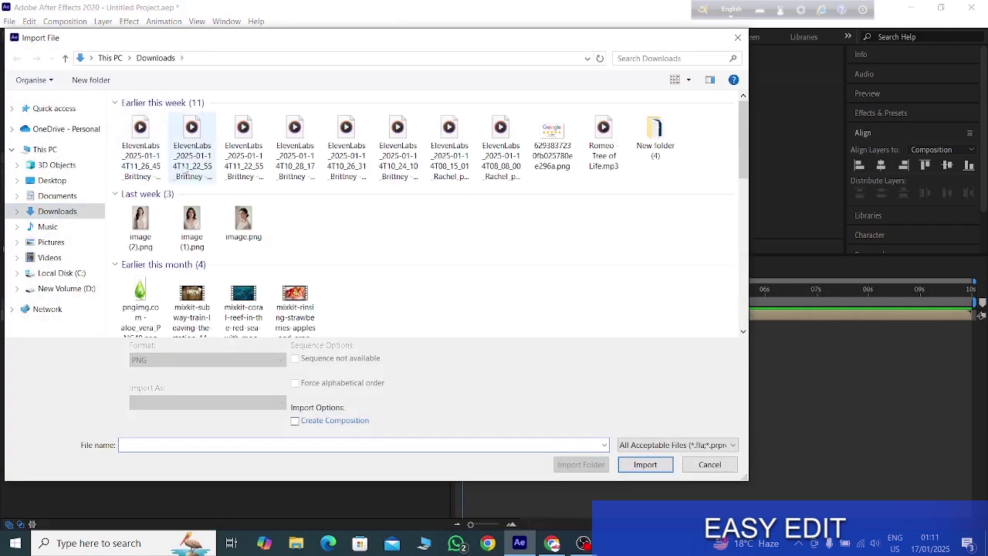
pyautogui.click(51, 242)
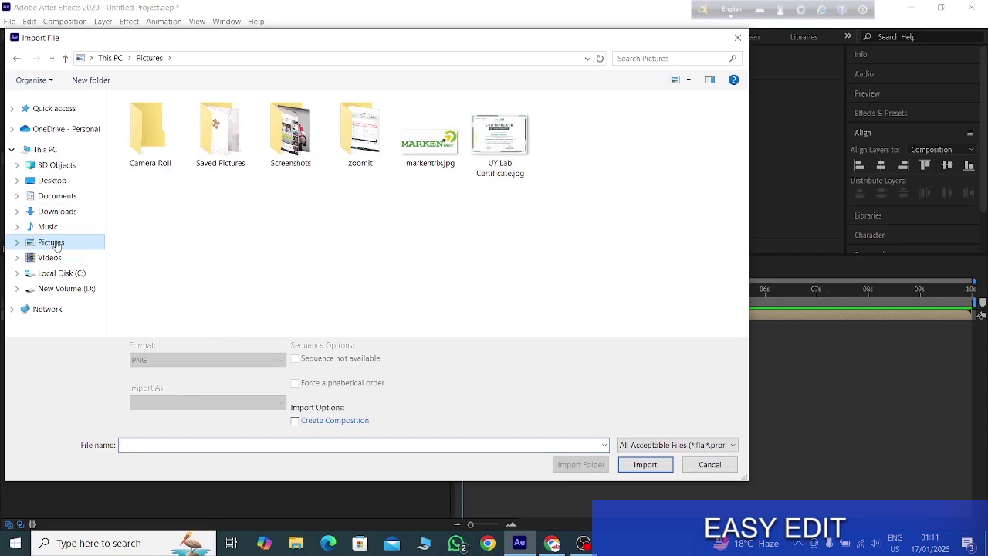
pyautogui.doubleClick(286, 139)
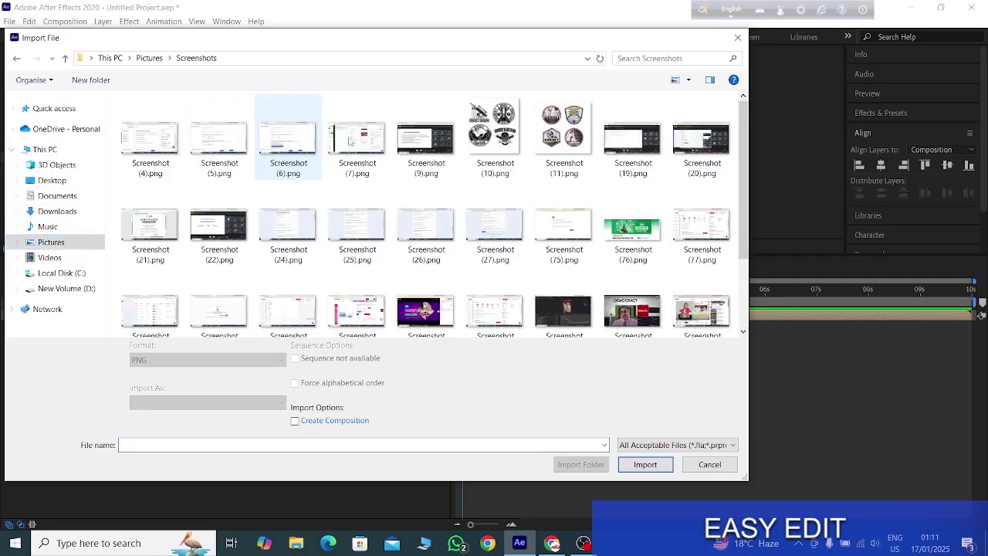
pyautogui.scroll(-5, 486, 239)
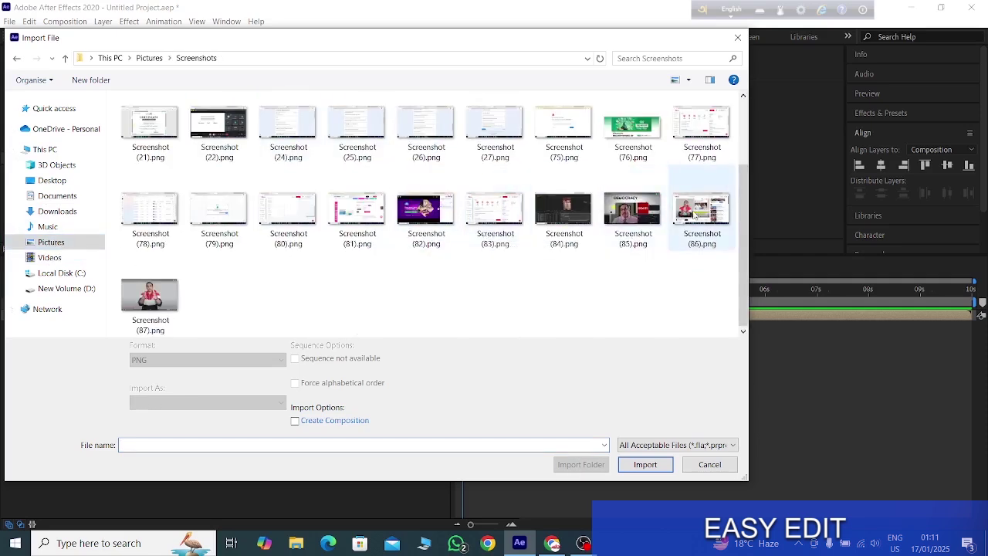
pyautogui.click(159, 311)
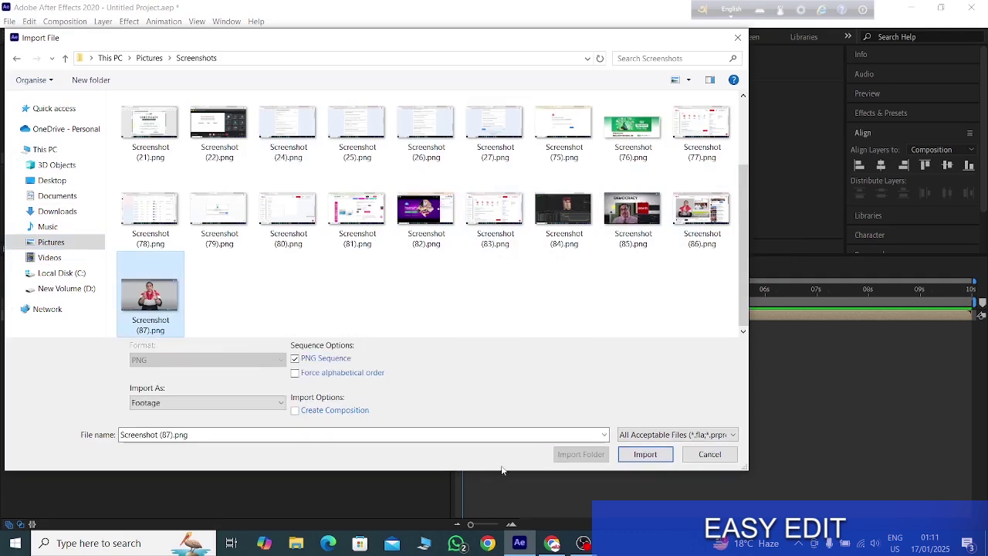
pyautogui.click(645, 454)
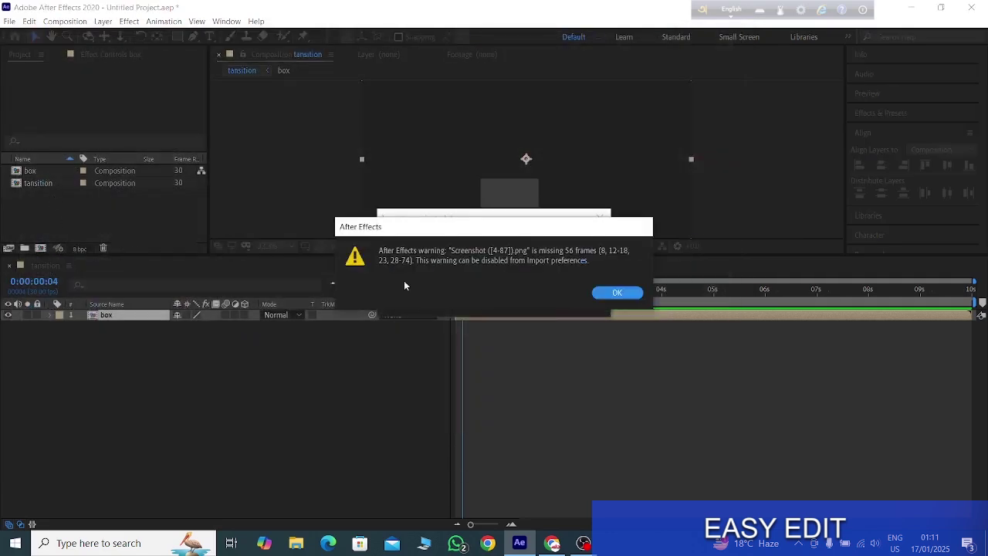
pyautogui.click(618, 294)
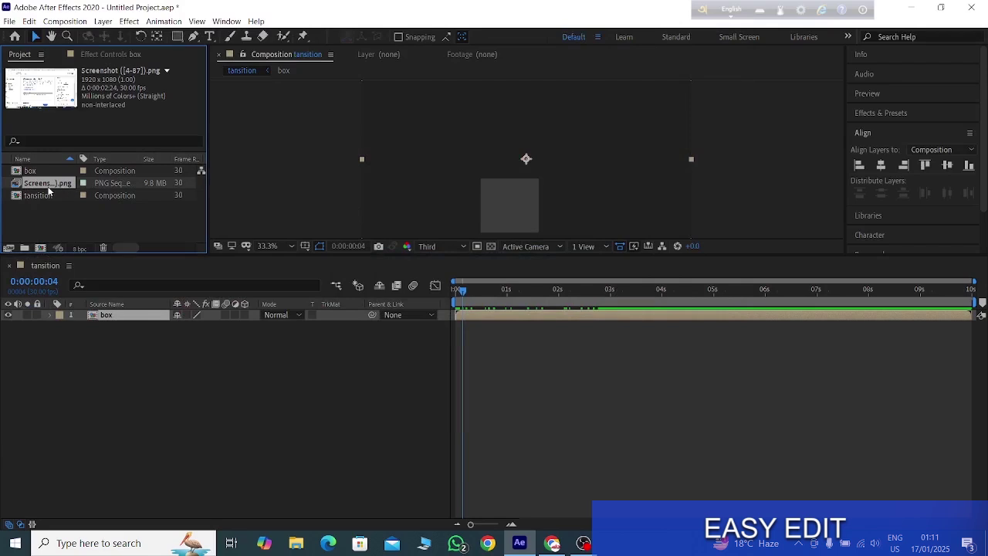
# Try the imported screenshot sequence beneath the box layer, scrub through it and remove it from the composition.
pyautogui.moveTo(49, 186); pyautogui.dragTo(111, 326)
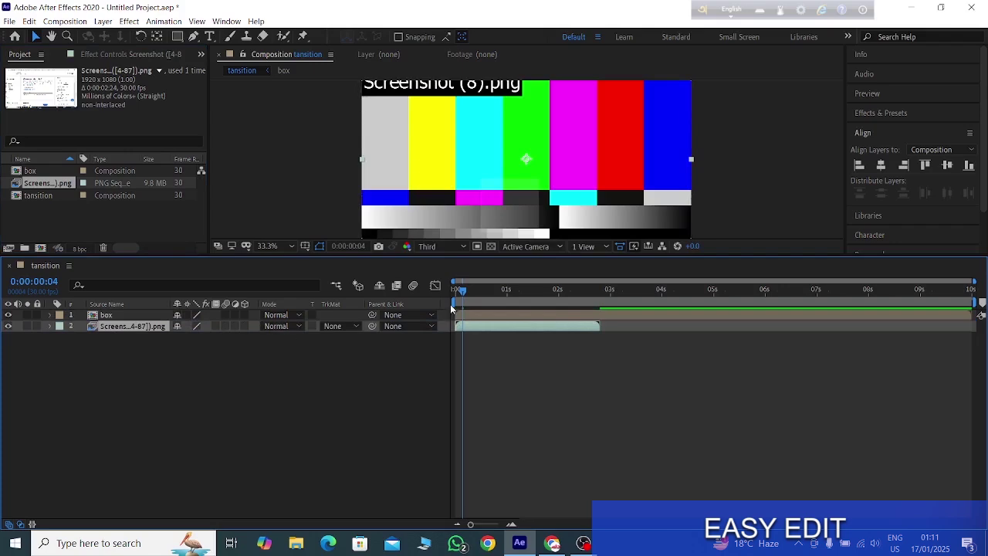
pyautogui.moveTo(463, 291); pyautogui.dragTo(489, 300)
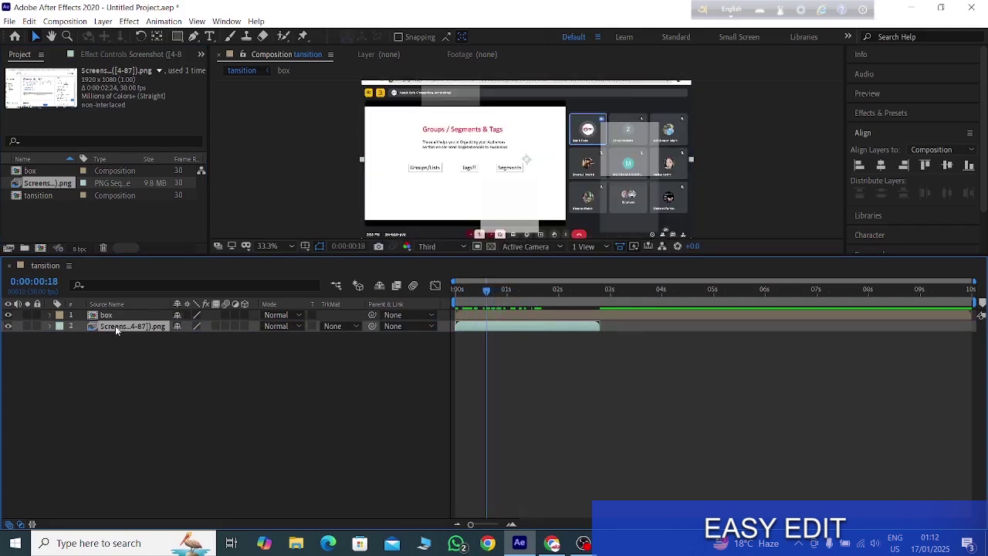
pyautogui.press('Delete')
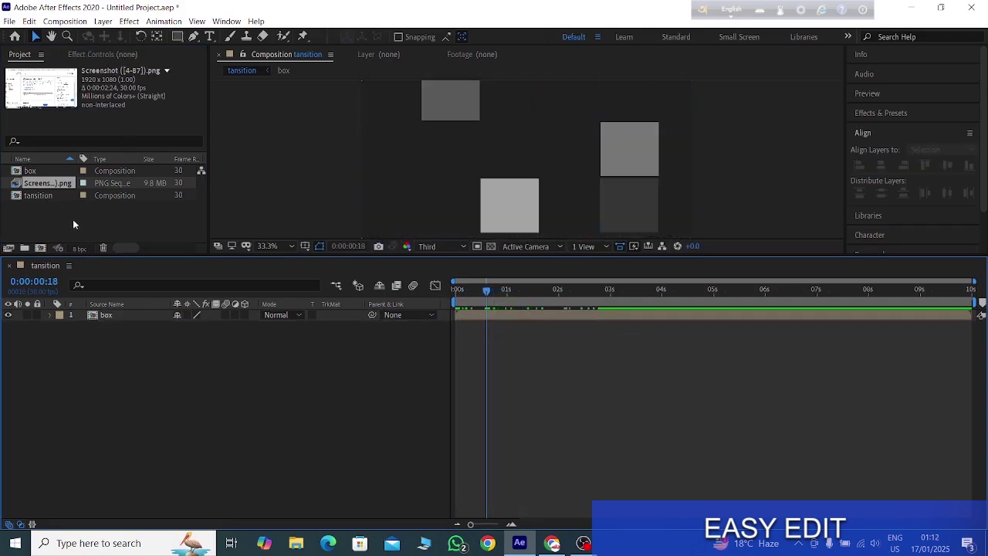
# Import Screenshot (87).png as single-image footage with PNG Sequence off, place it beneath the box layer and scrub the timeline.
pyautogui.doubleClick(74, 221)
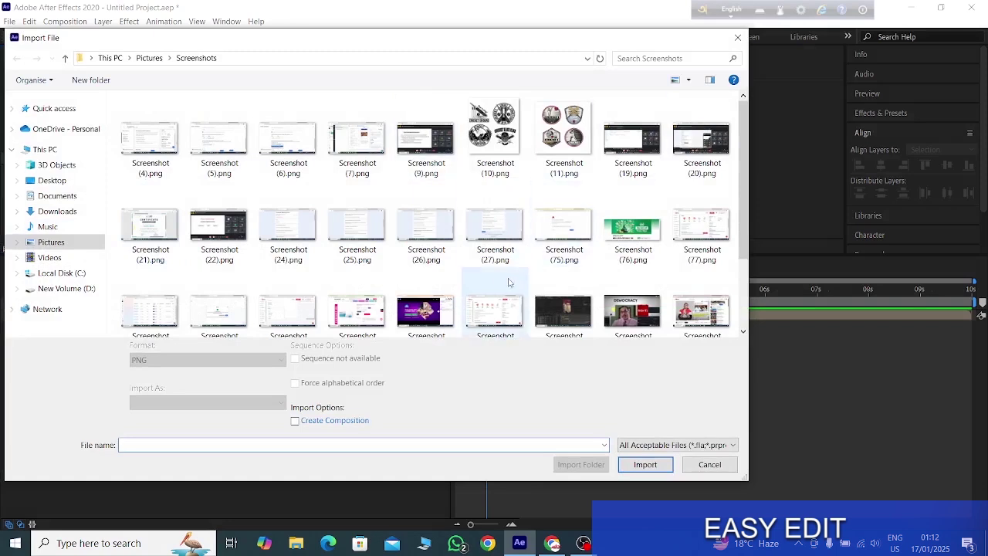
pyautogui.scroll(-2, 508, 283)
pyautogui.click(158, 301)
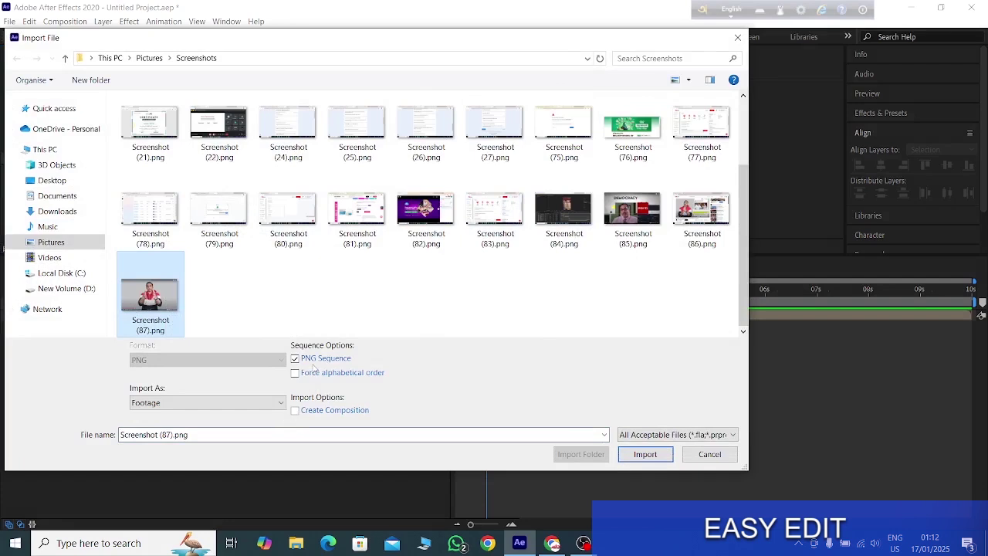
pyautogui.click(296, 359)
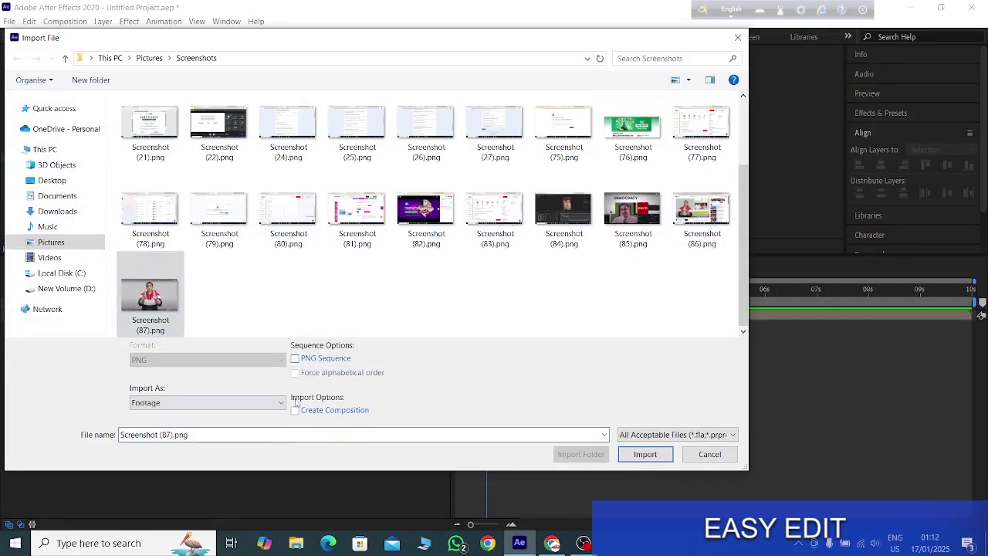
pyautogui.click(176, 413)
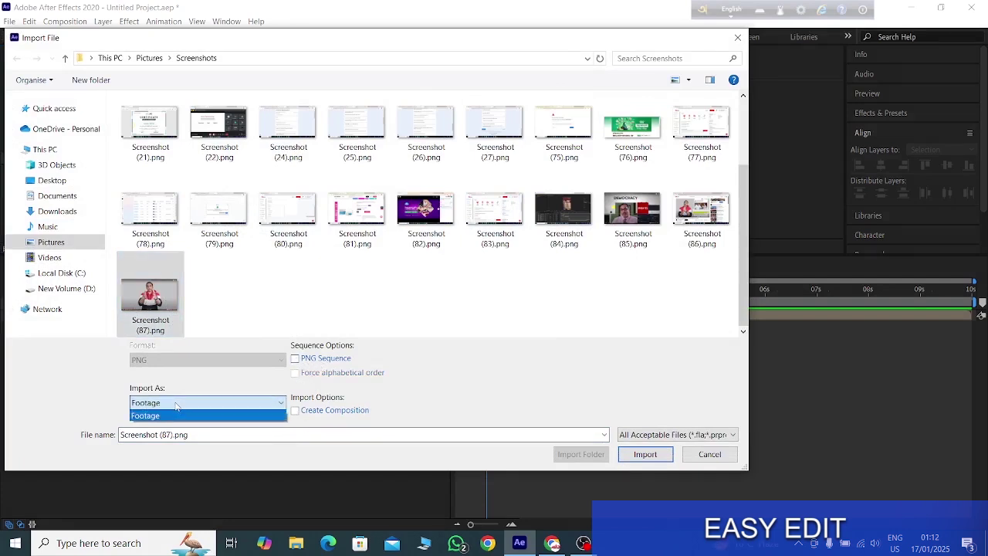
pyautogui.click(178, 414)
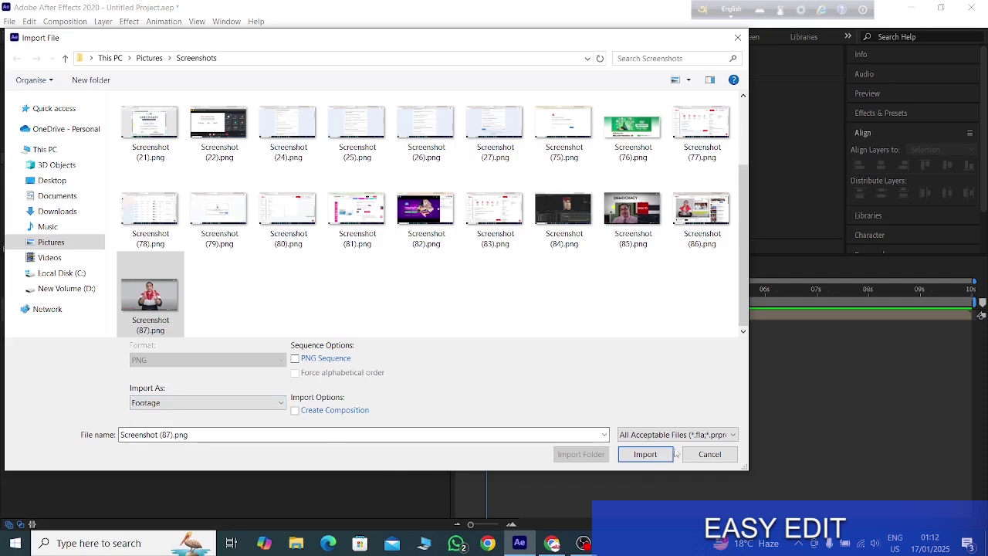
pyautogui.click(646, 455)
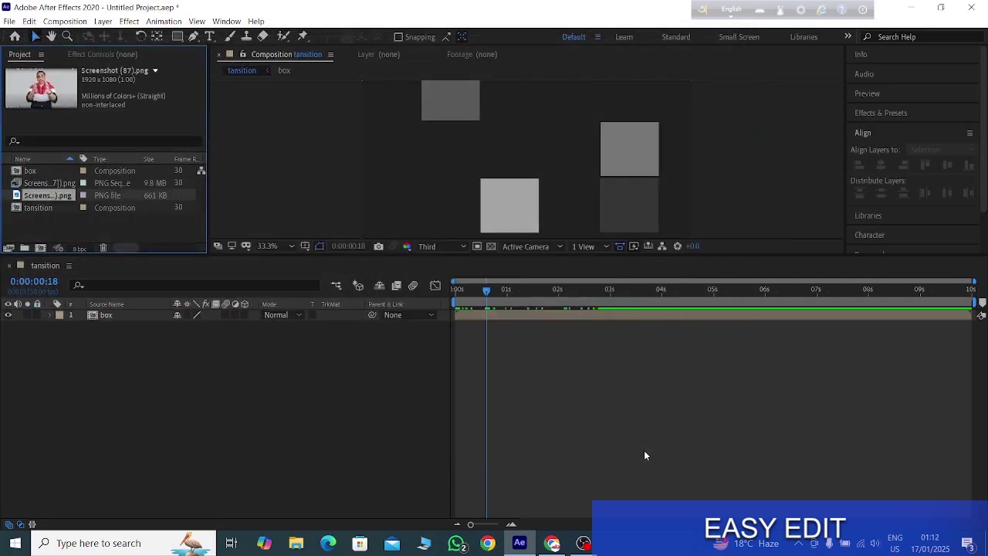
pyautogui.moveTo(54, 201); pyautogui.dragTo(100, 349)
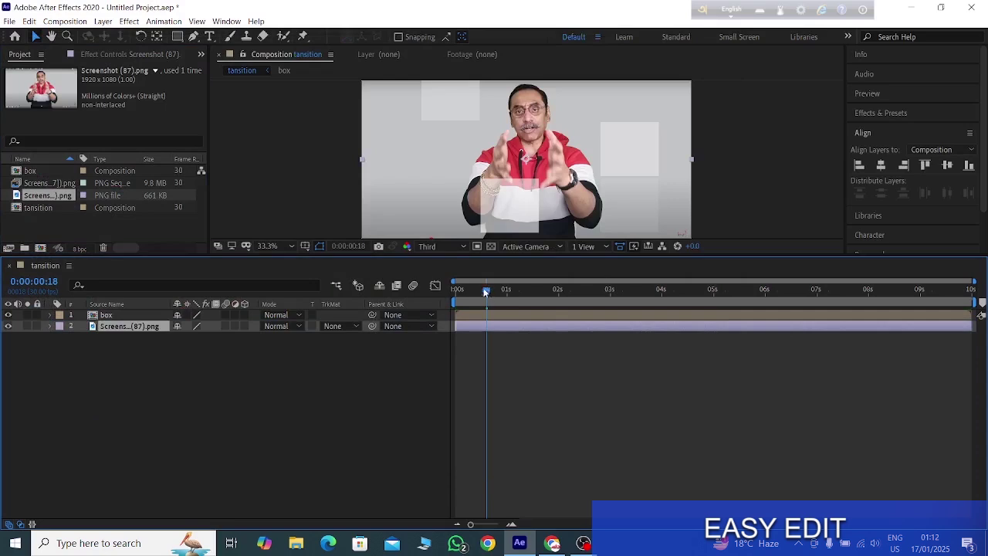
pyautogui.moveTo(485, 292)
pyautogui.mouseDown()
pyautogui.moveTo(474, 292)
pyautogui.moveTo(610, 301)
pyautogui.moveTo(490, 293)
pyautogui.mouseUp()
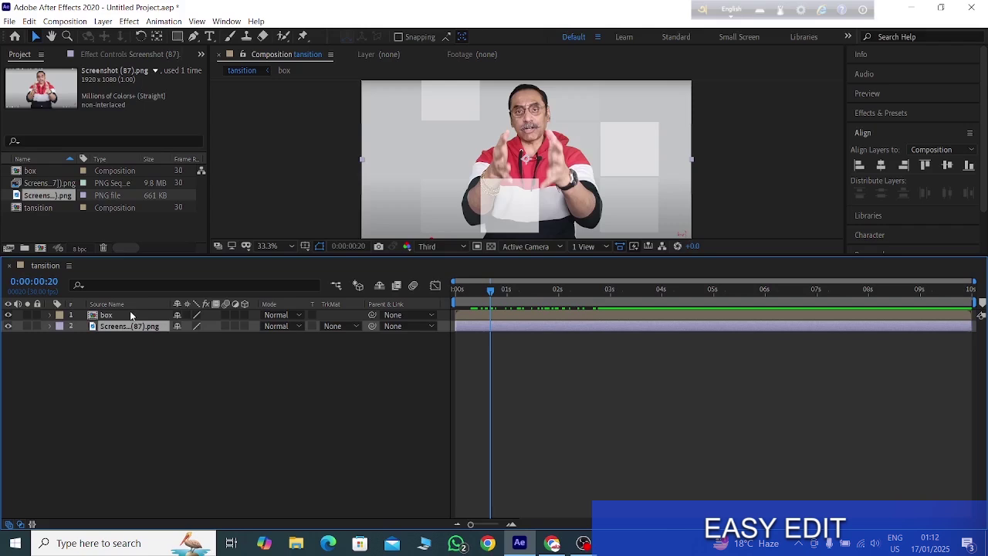
# Try the box layer beneath the screenshot layer, then restore it above the screenshot.
pyautogui.moveTo(130, 314); pyautogui.dragTo(135, 340)
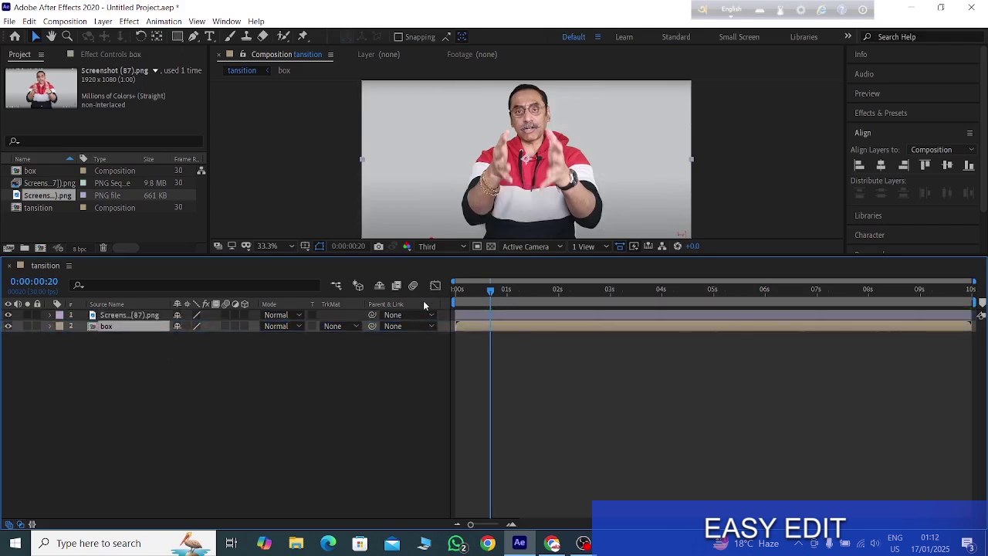
pyautogui.moveTo(487, 298)
pyautogui.mouseDown()
pyautogui.moveTo(456, 295)
pyautogui.moveTo(488, 295)
pyautogui.mouseUp()
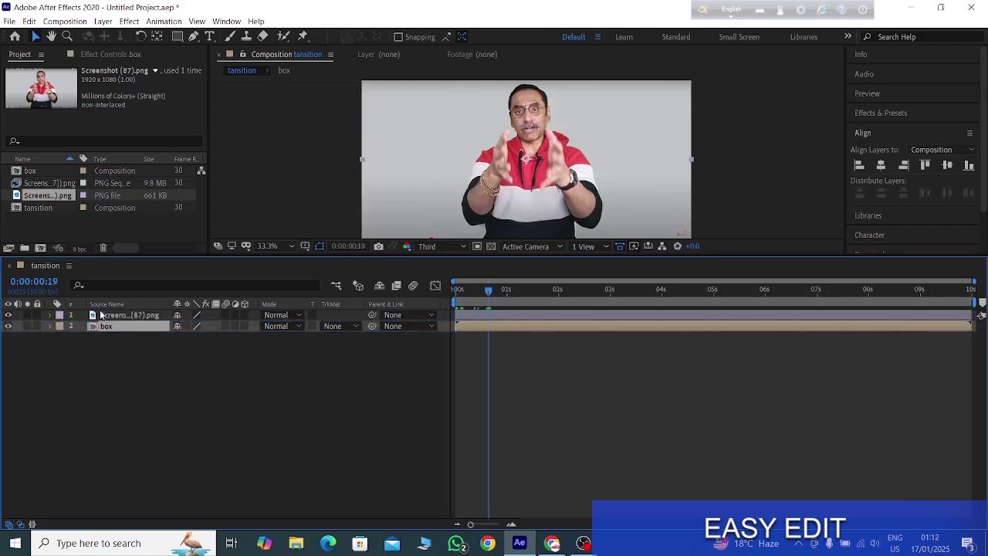
pyautogui.moveTo(118, 332); pyautogui.dragTo(108, 310)
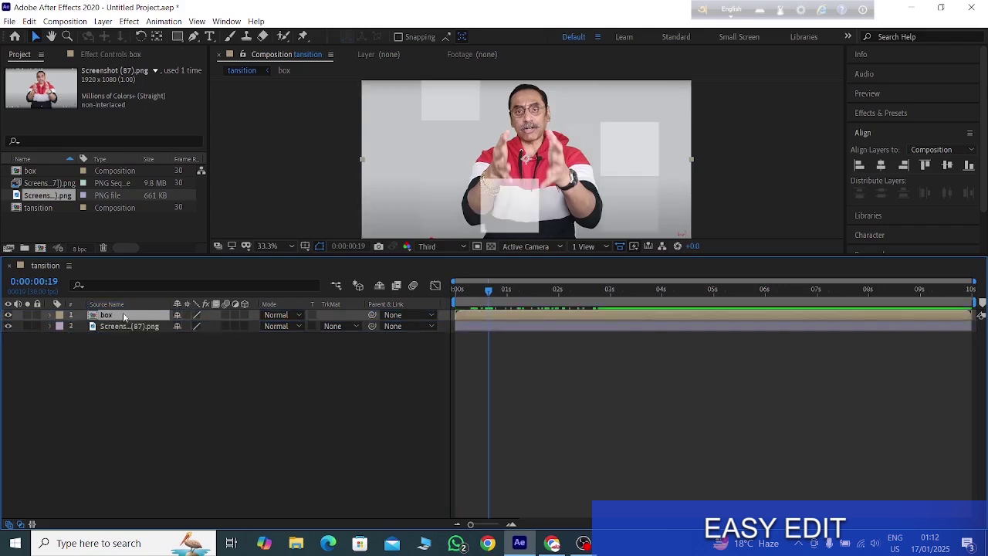
# Set the screenshot layer's track matte to Alpha Matte "box" and preview the tiled reveal from the start.
pyautogui.click(359, 326)
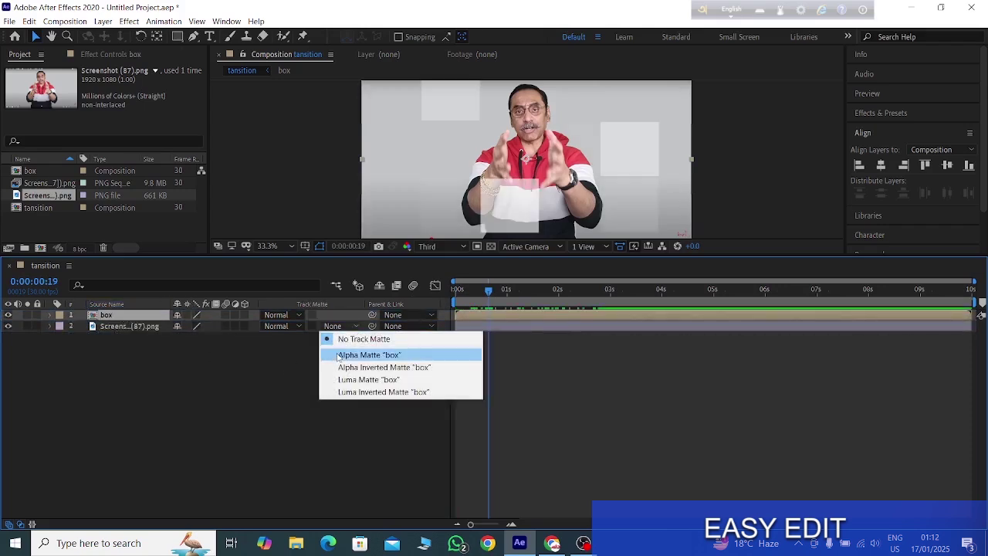
pyautogui.click(349, 355)
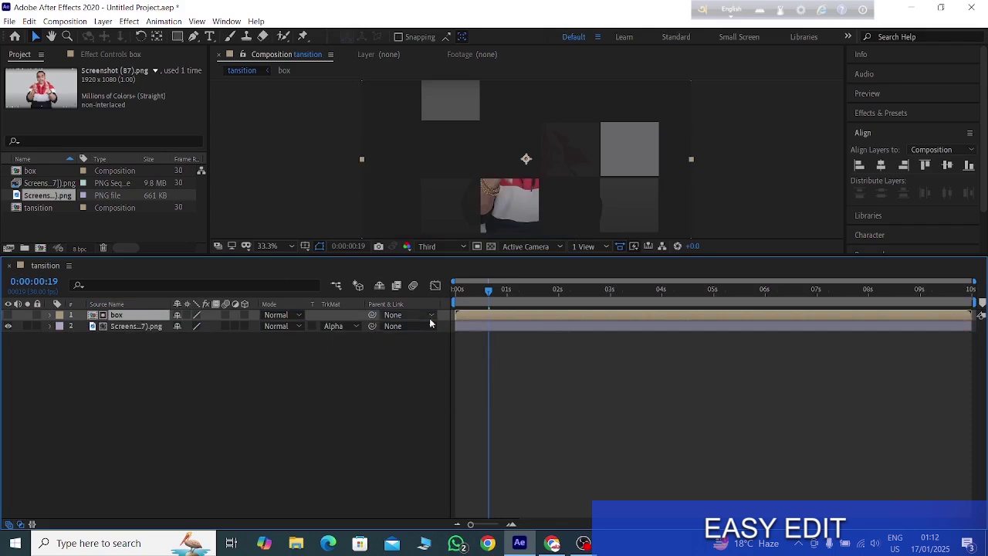
pyautogui.moveTo(488, 291); pyautogui.dragTo(434, 296)
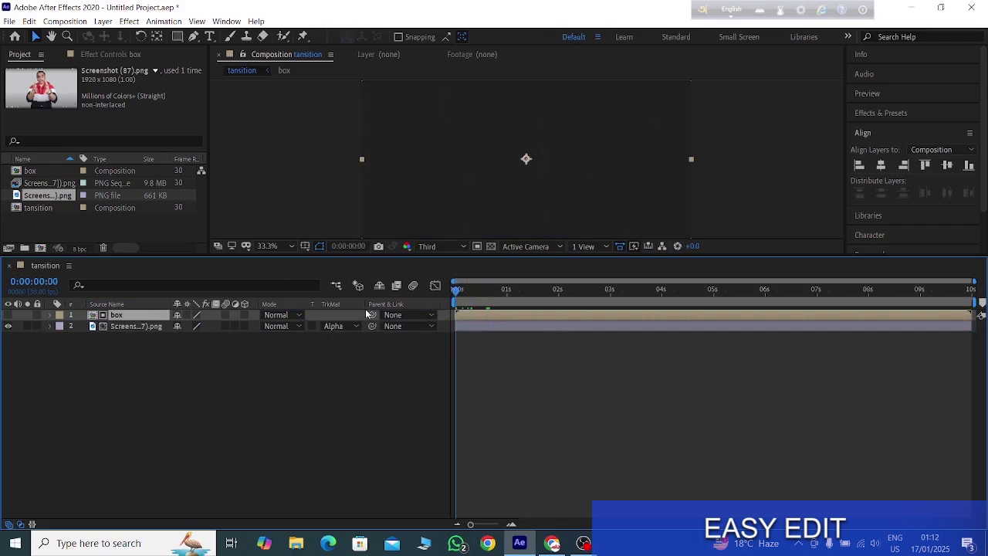
pyautogui.press('space')
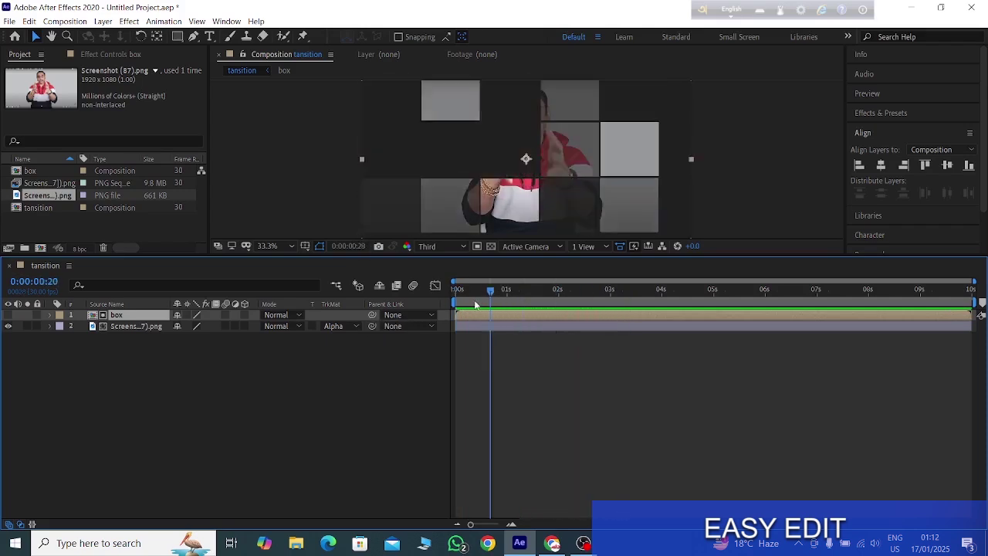
pyautogui.press('space')
# Shift the box matte layer to start at about half a second and scrub through the reveal.
pyautogui.moveTo(532, 312)
pyautogui.mouseDown()
pyautogui.moveTo(559, 314)
pyautogui.moveTo(529, 319)
pyautogui.mouseUp()
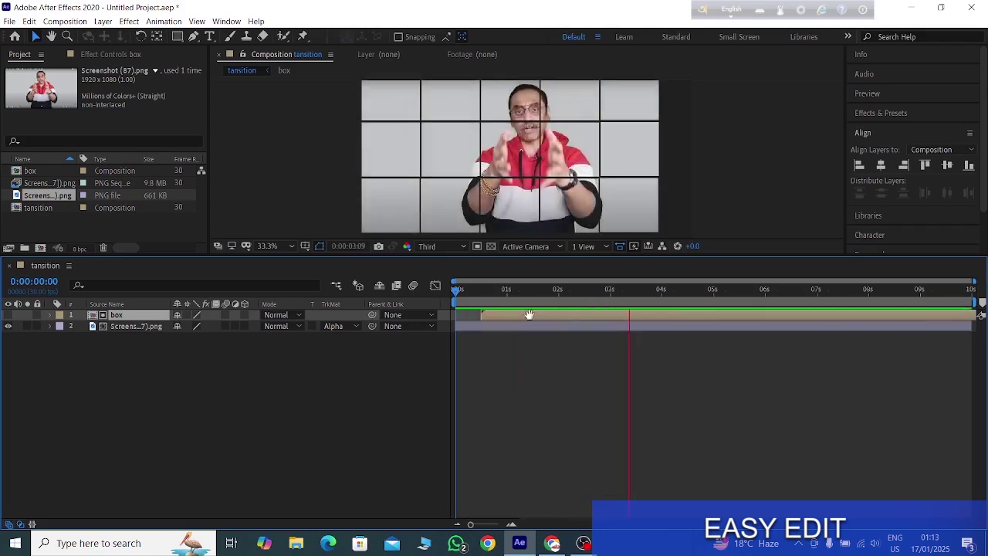
pyautogui.press('space')
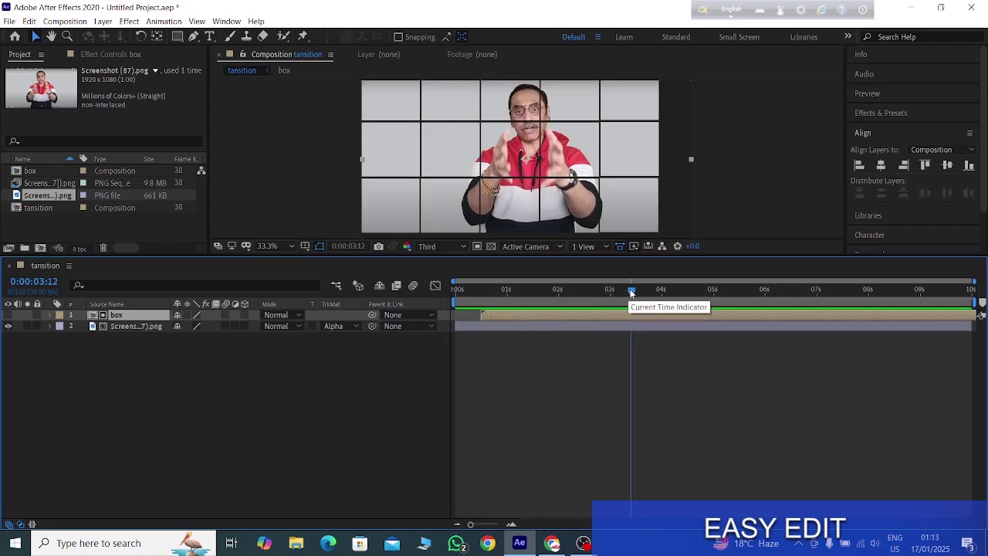
pyautogui.moveTo(631, 291); pyautogui.dragTo(521, 292)
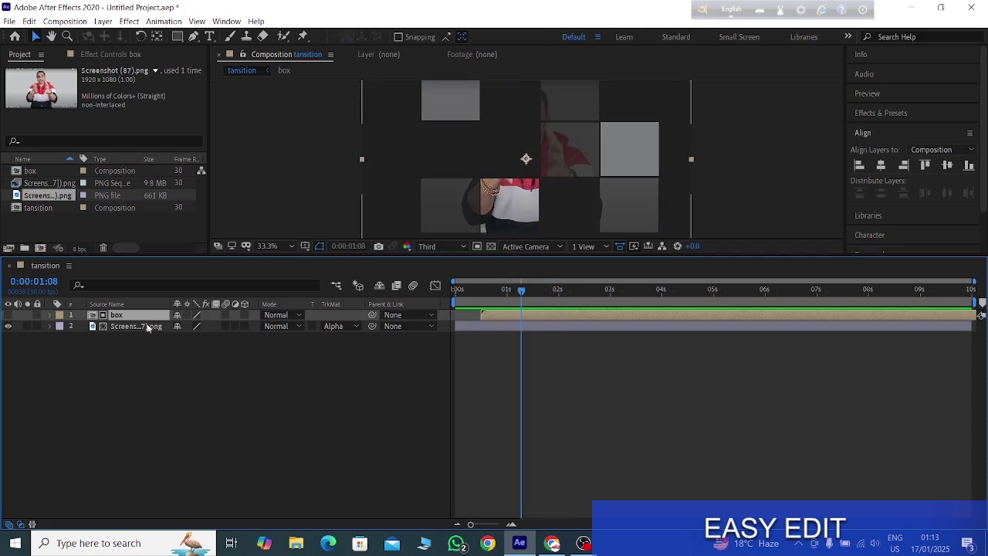
# Remove the Screenshot (87) layer's track matte, check the box layer's visibility on and off, and shift the image toward the frame's left half.
pyautogui.click(339, 328)
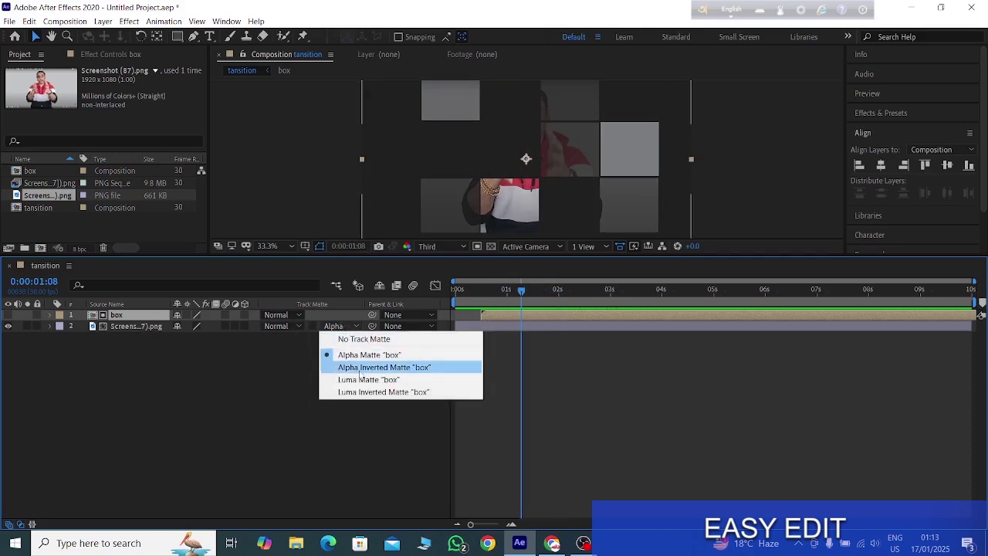
pyautogui.click(363, 340)
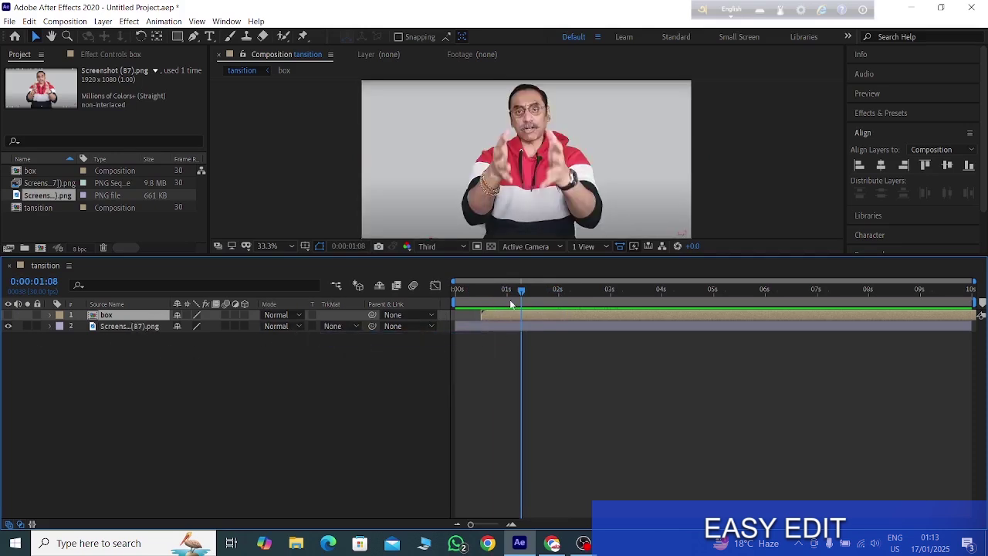
pyautogui.moveTo(521, 294); pyautogui.dragTo(515, 309)
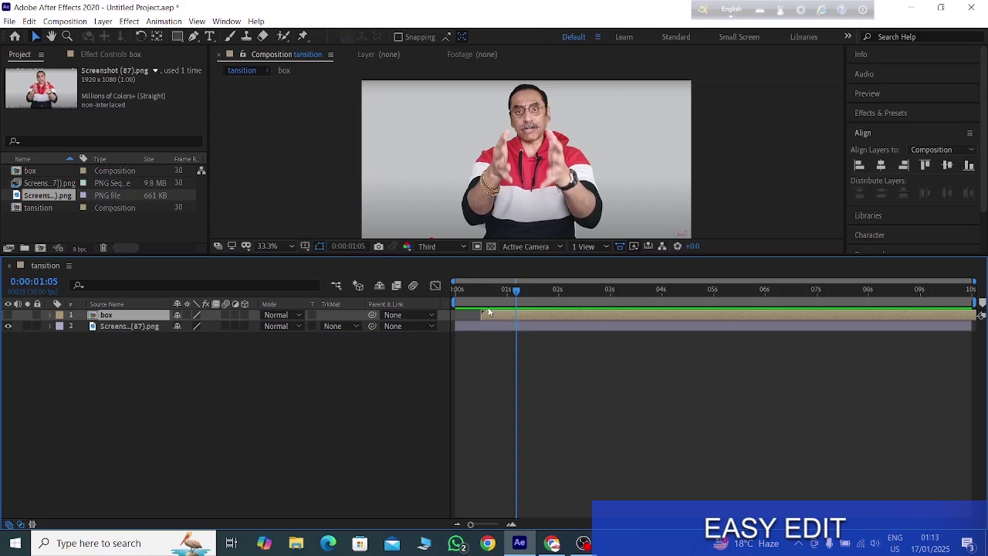
pyautogui.click(135, 327)
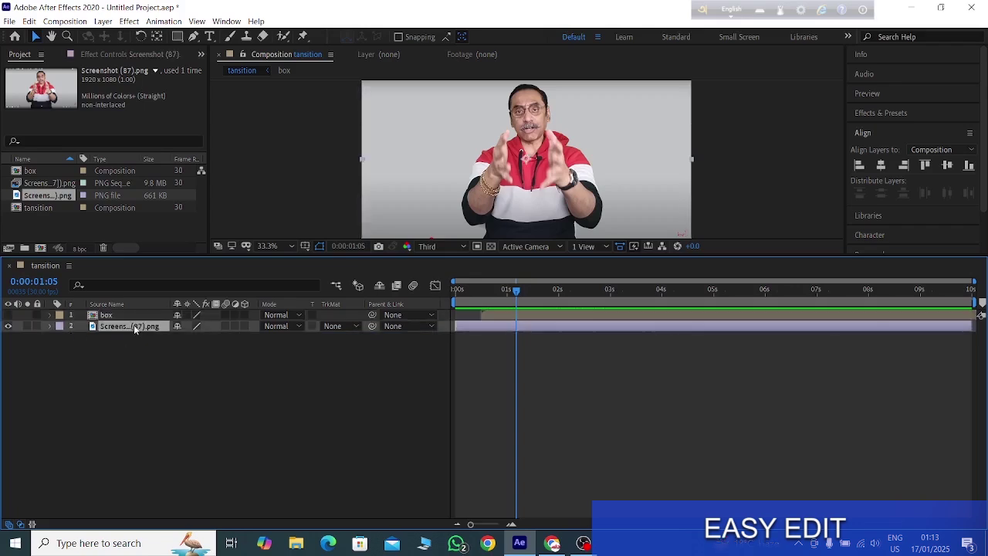
pyautogui.click(8, 315)
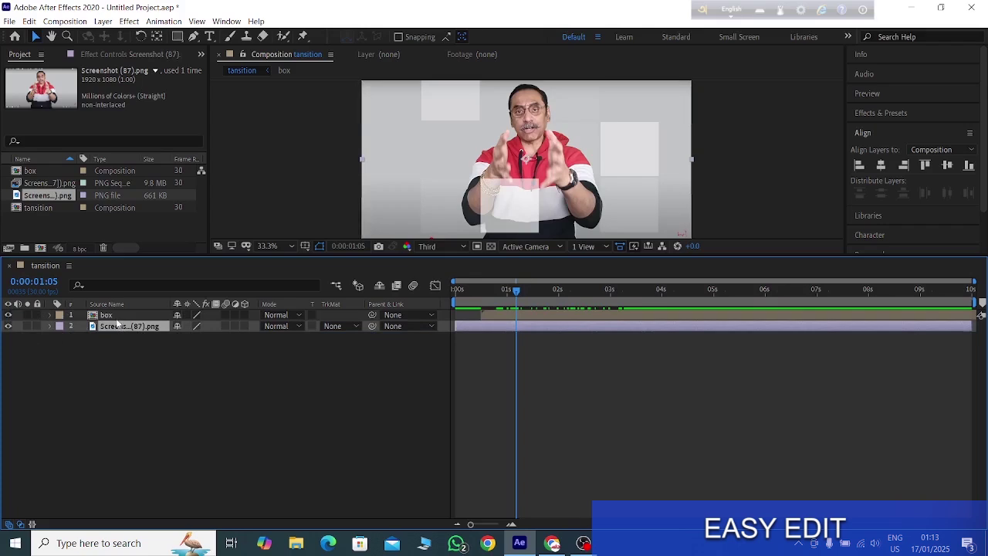
pyautogui.click(8, 315)
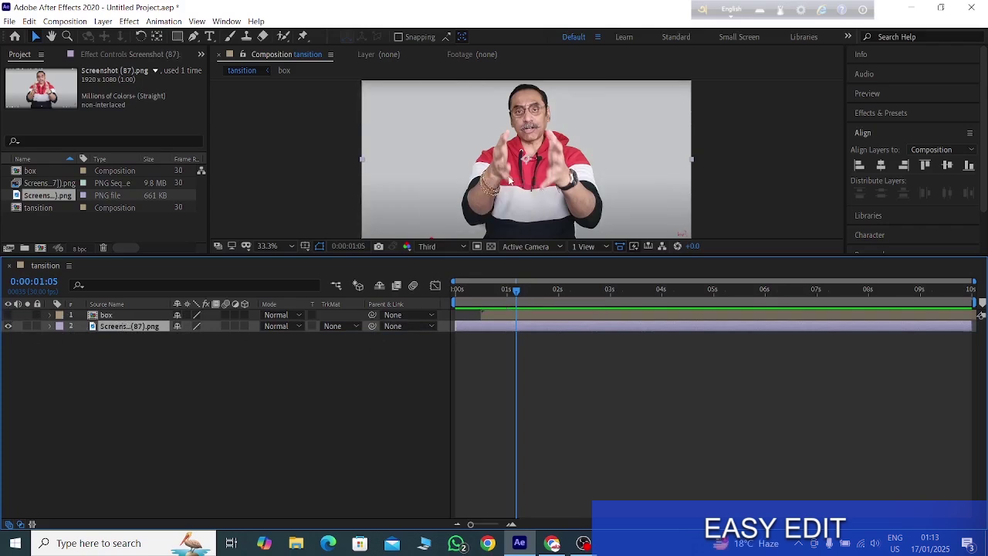
pyautogui.moveTo(510, 180); pyautogui.dragTo(403, 183)
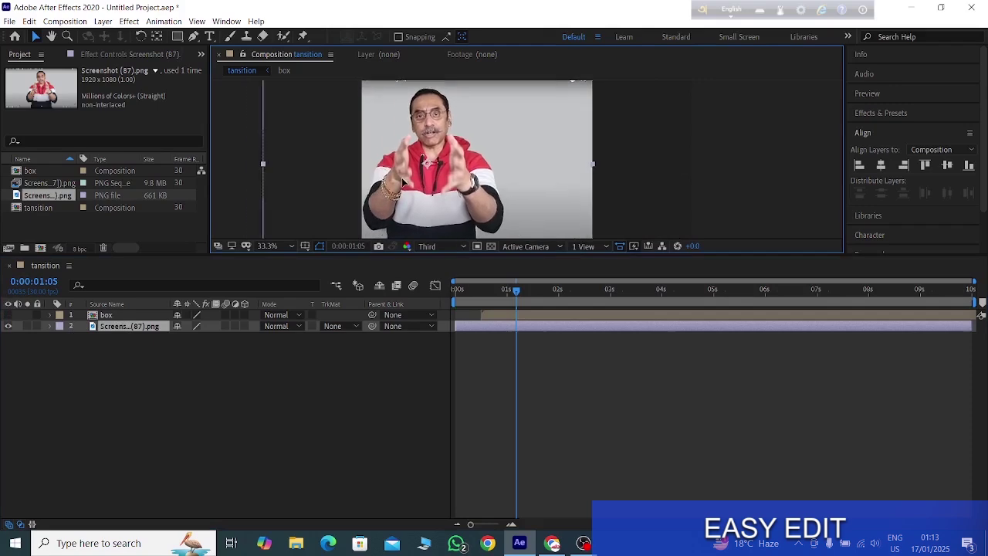
# Import Screenshot (82).png as footage without PNG Sequence and place it beneath the Screenshot (87) layer.
pyautogui.doubleClick(124, 222)
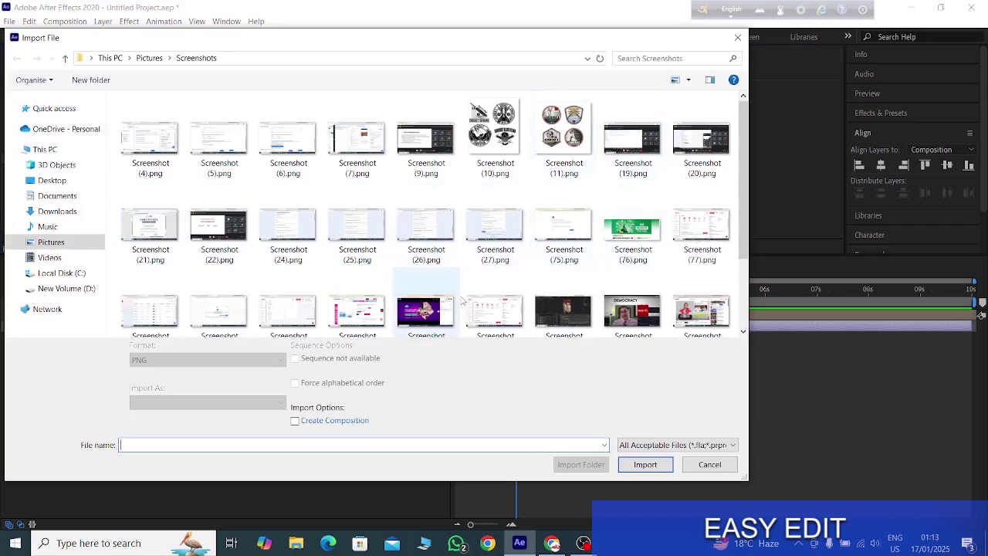
pyautogui.click(433, 311)
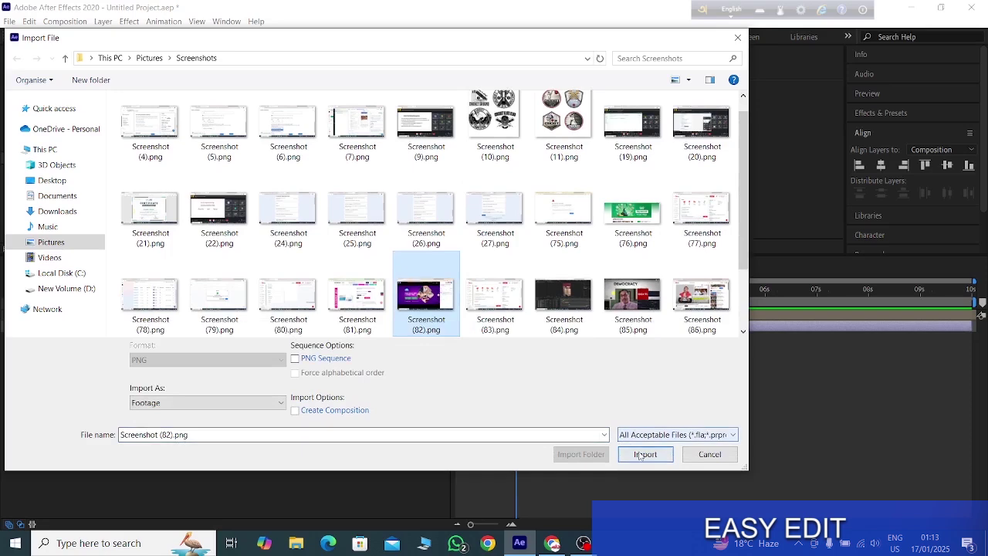
pyautogui.click(645, 454)
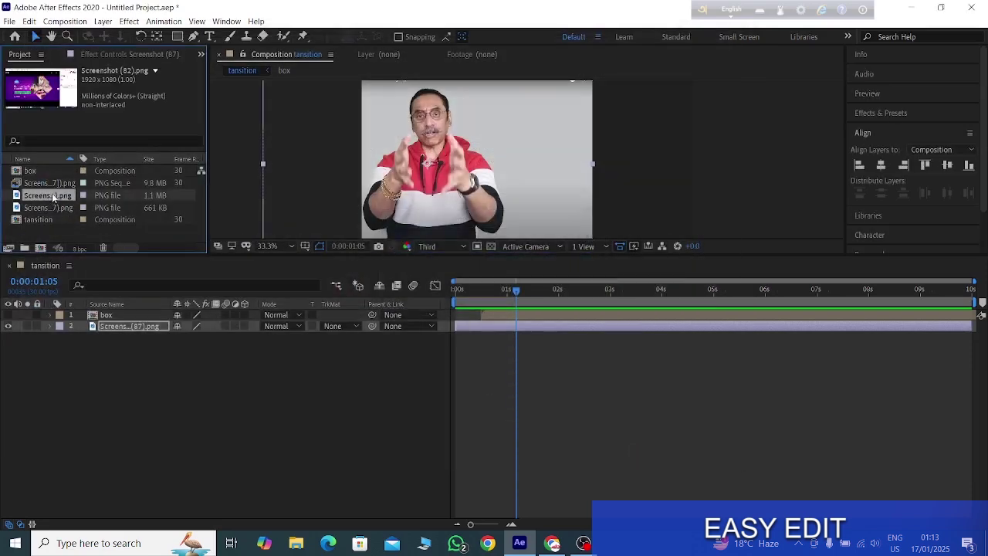
pyautogui.moveTo(51, 194); pyautogui.dragTo(158, 371)
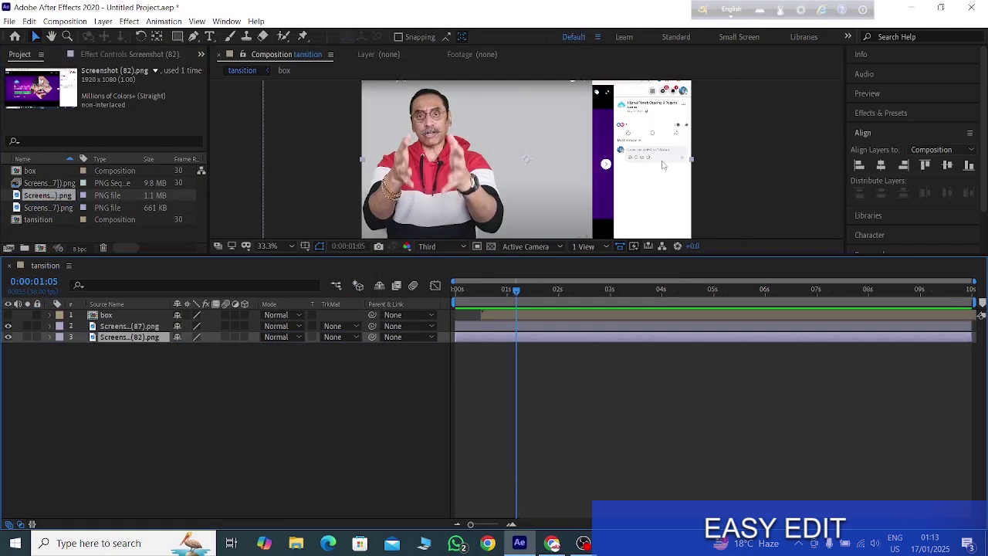
# Place the Screenshot (82) layer above Screenshot (87) and narrow its image to cover about the right half of the frame.
pyautogui.moveTo(624, 172); pyautogui.dragTo(654, 174)
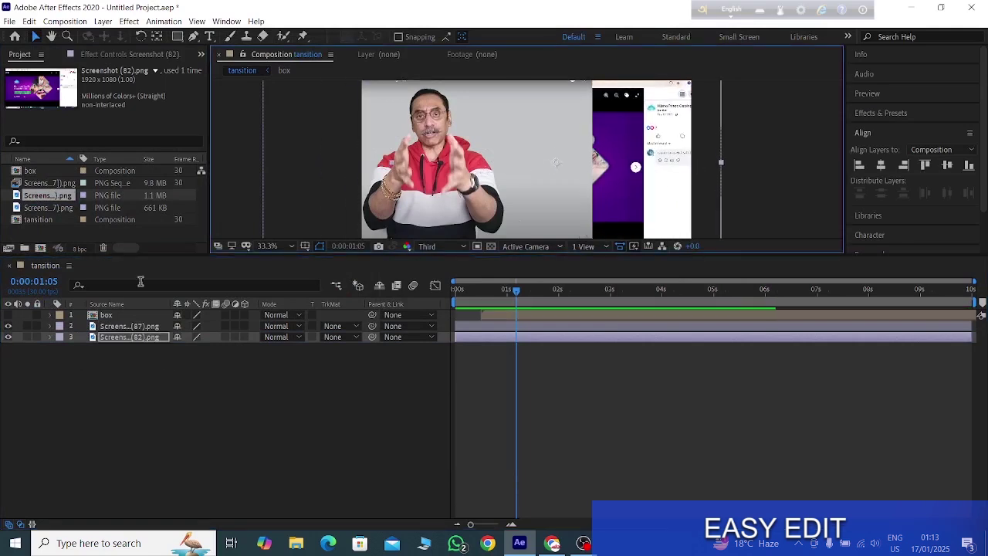
pyautogui.moveTo(132, 338); pyautogui.dragTo(135, 319)
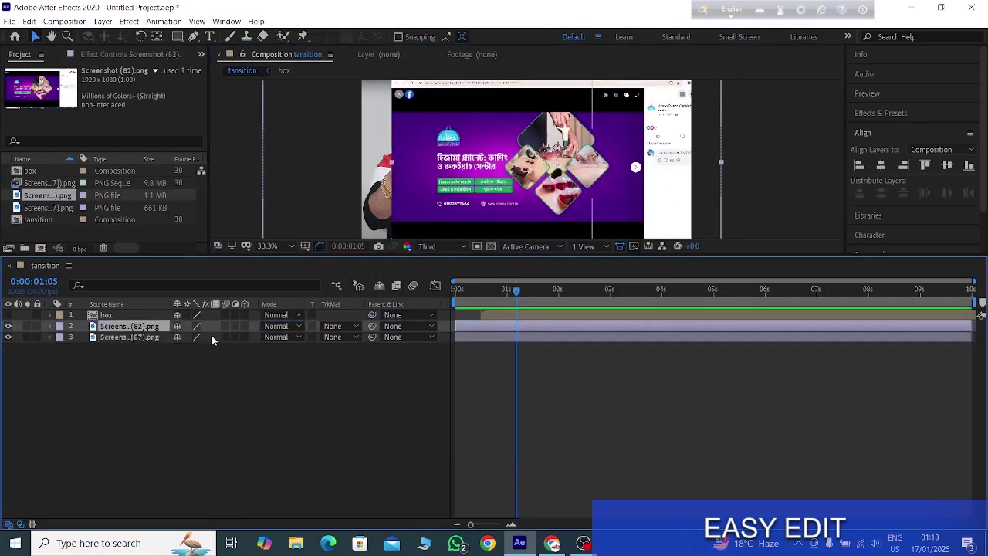
pyautogui.moveTo(392, 164); pyautogui.dragTo(555, 165)
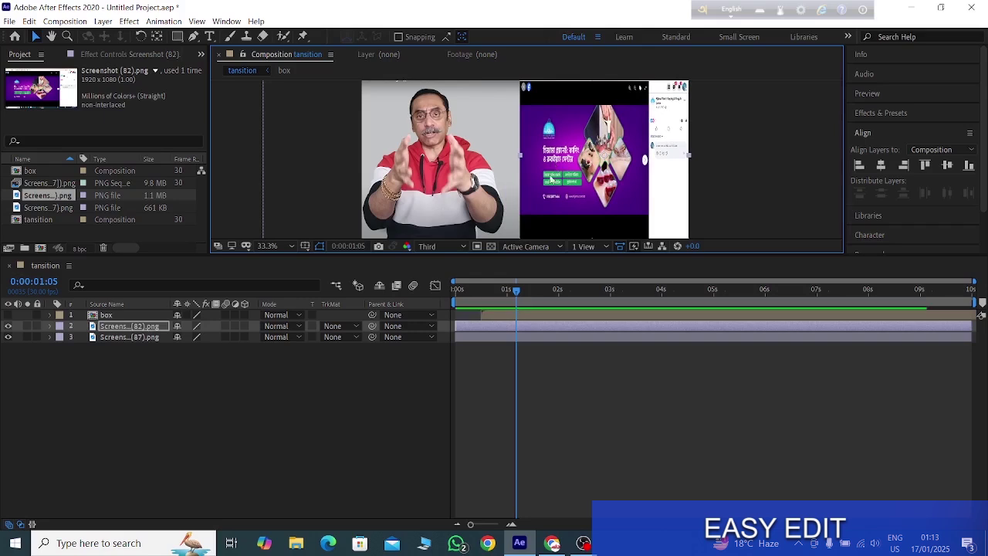
# Set the Screenshot (82) layer's blending mode to Screen and reposition the images so they overlap.
pyautogui.click(148, 326)
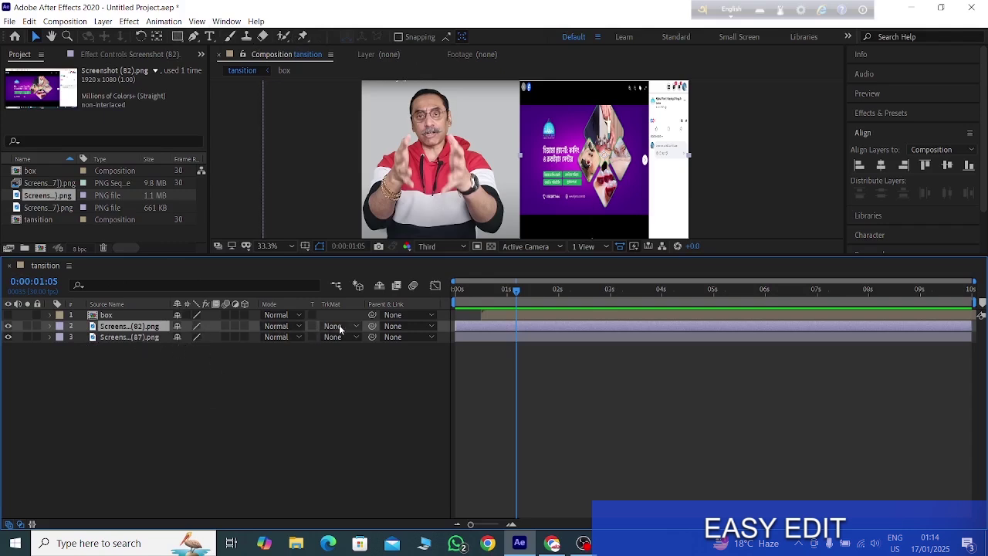
pyautogui.click(299, 327)
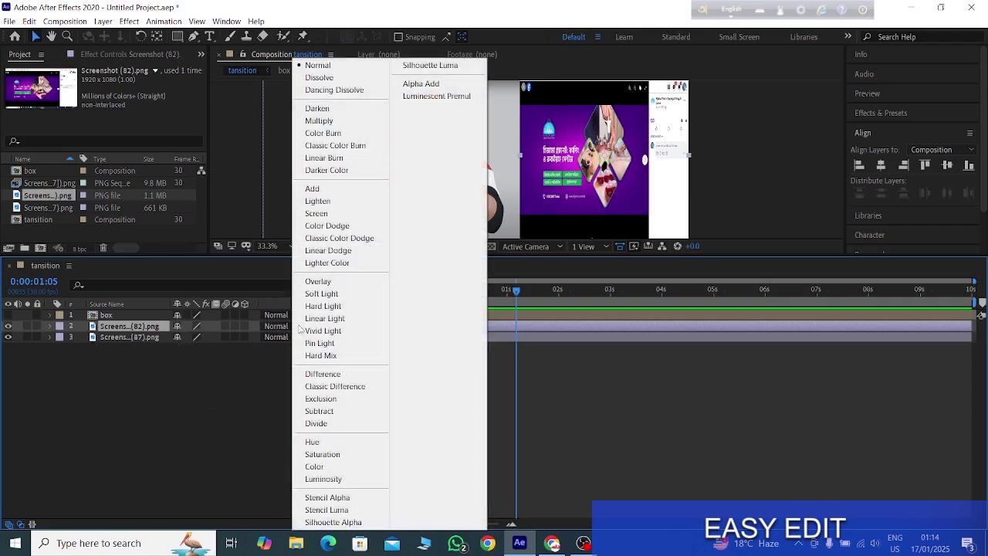
pyautogui.click(330, 214)
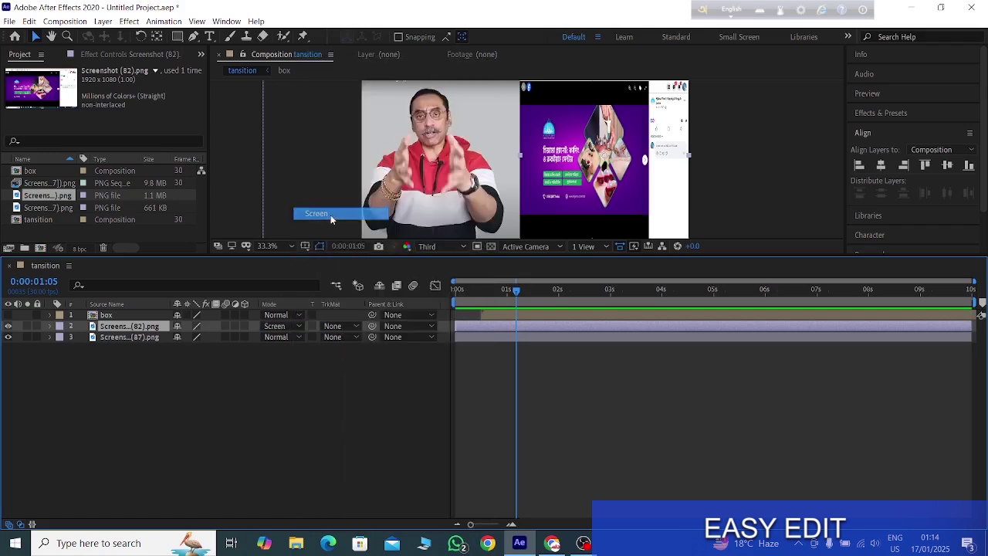
pyautogui.moveTo(531, 176); pyautogui.dragTo(610, 168)
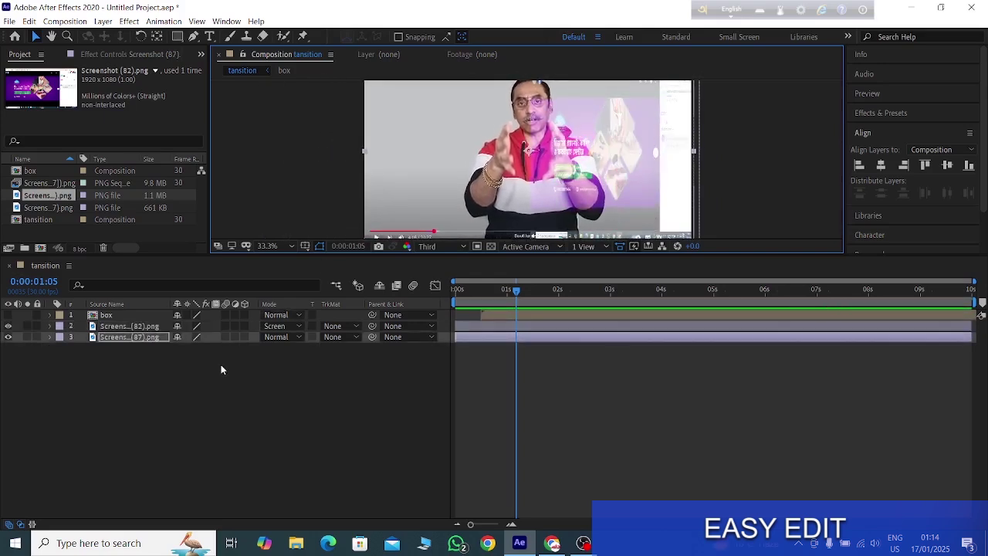
# Change the Screenshot (82) layer's blending mode to Soft Light and shift the Screenshot (87) image slightly left.
pyautogui.click(301, 327)
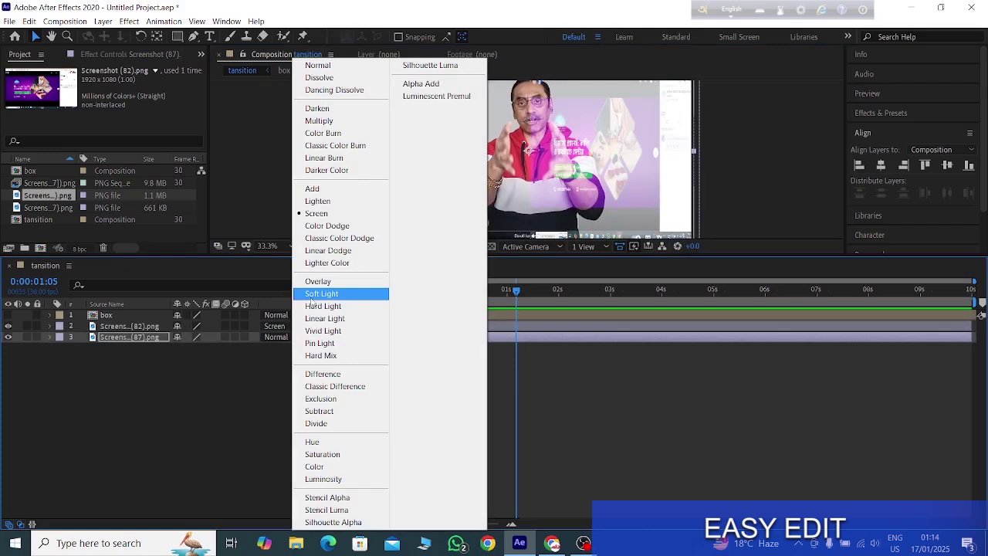
pyautogui.click(314, 295)
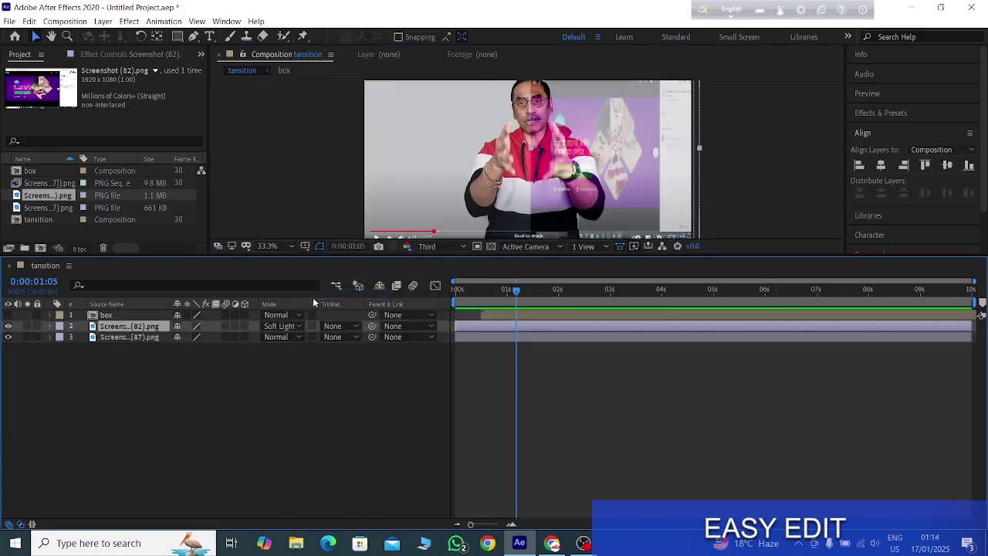
pyautogui.click(467, 188)
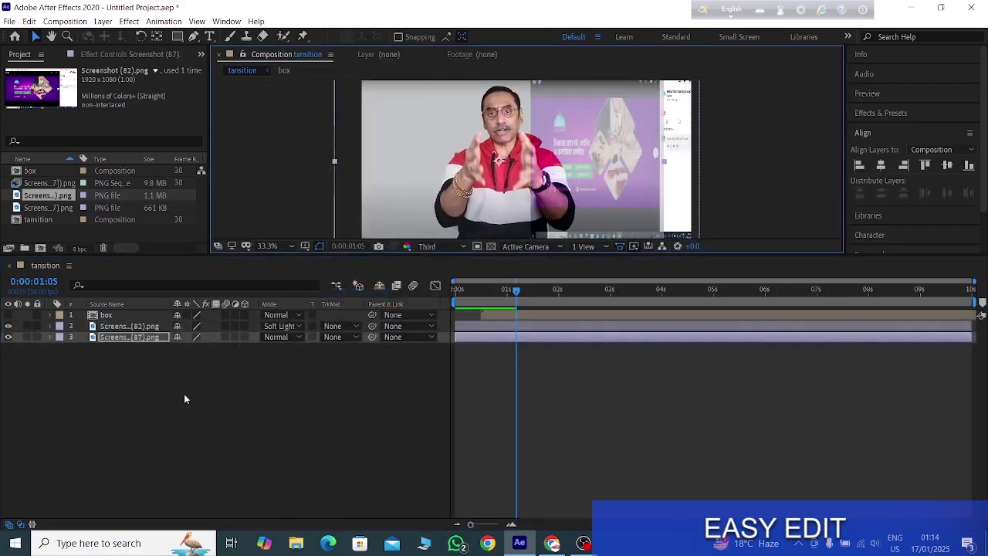
pyautogui.click(231, 483)
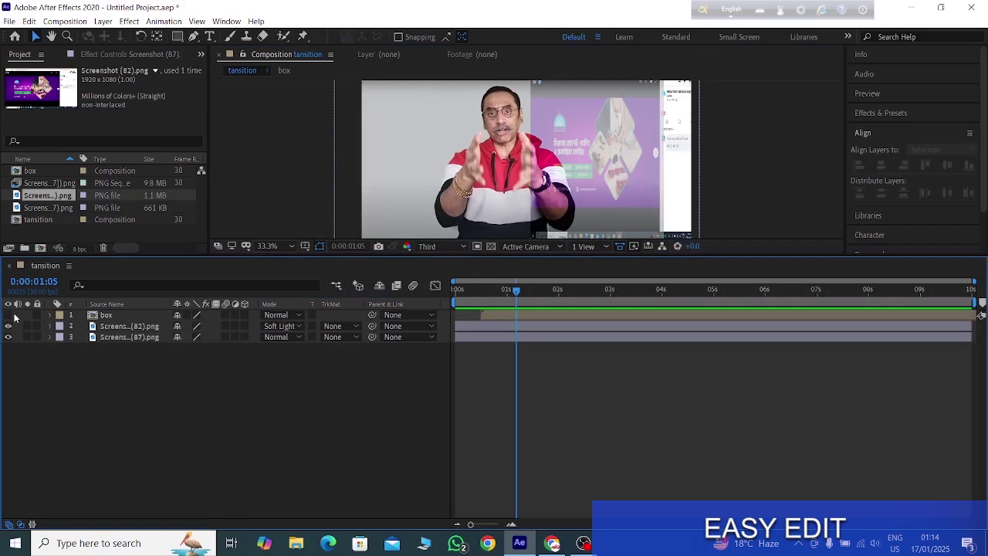
# Pre-compose both screenshot layers as Pre-comp 1, moving all attributes into the new composition.
pyautogui.click(123, 337)
pyautogui.keyDown('shift'); pyautogui.click(124, 326); pyautogui.keyUp('shift')
pyautogui.rightClick(127, 337)
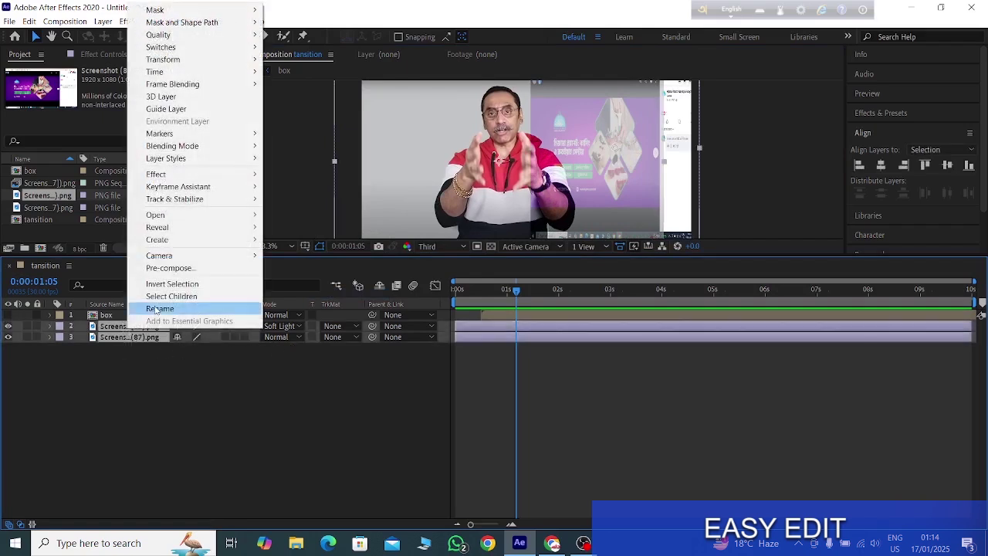
pyautogui.click(159, 270)
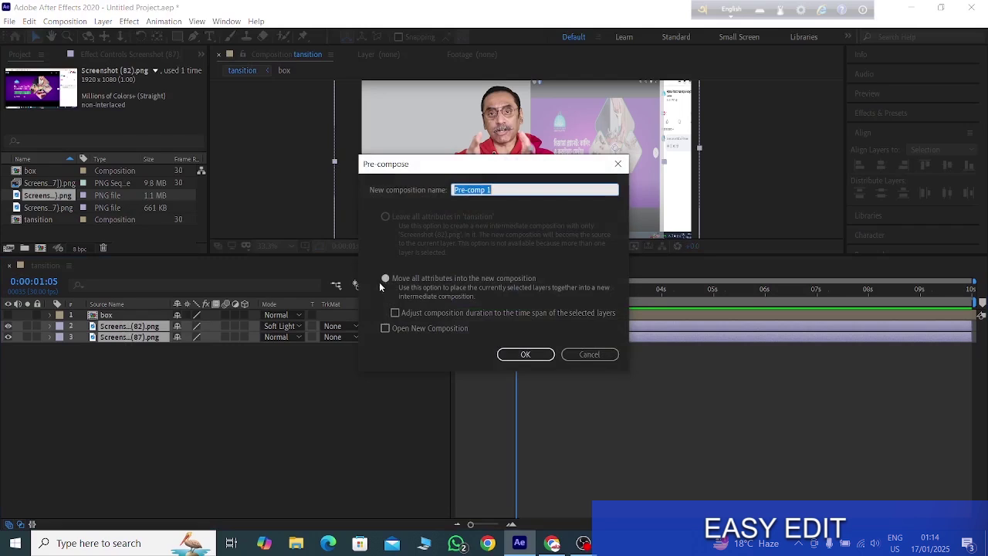
pyautogui.click(500, 359)
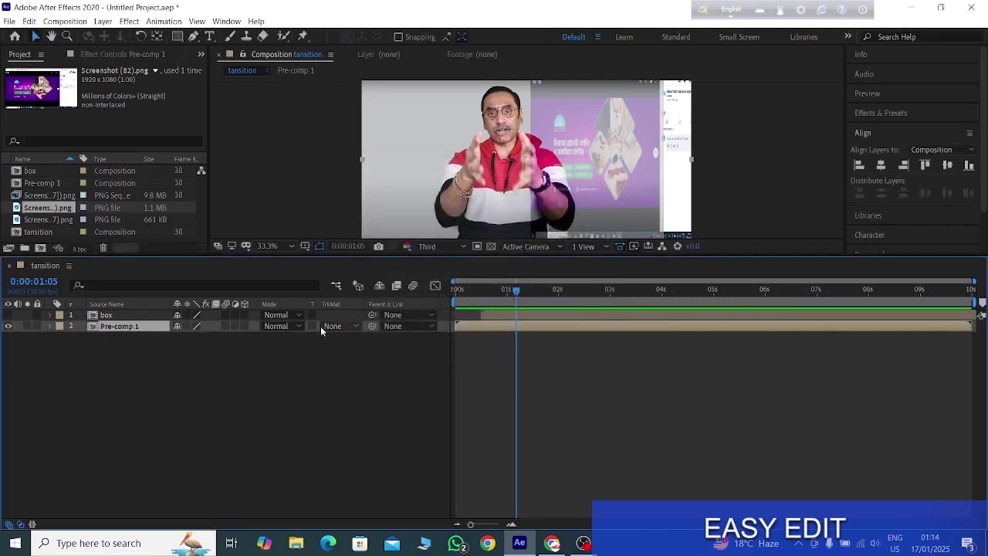
# Set Pre-comp 1's track matte to Alpha Matte "box" and scrub through the tiled reveal to about 0:00:02:21.
pyautogui.click(320, 325)
pyautogui.click(410, 355)
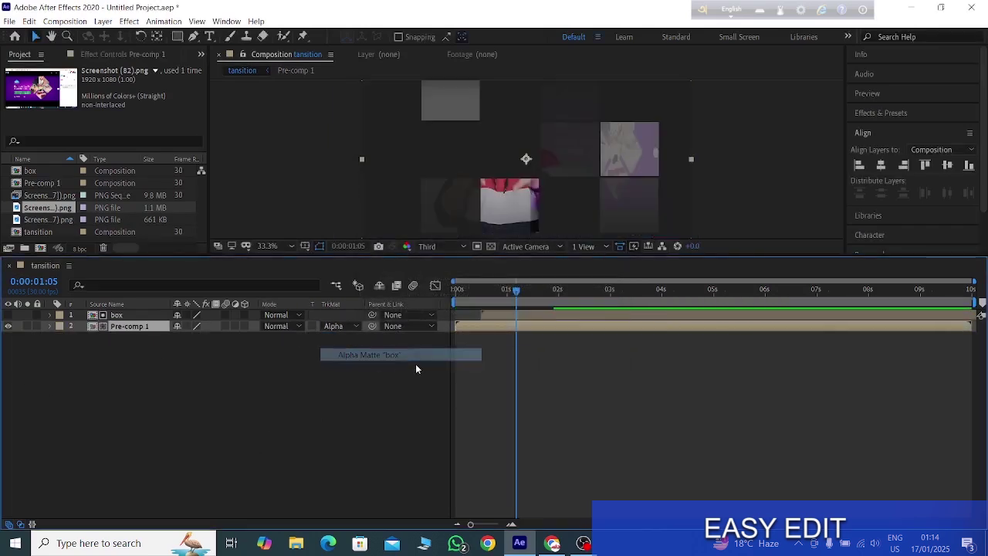
pyautogui.moveTo(496, 298); pyautogui.dragTo(593, 298)
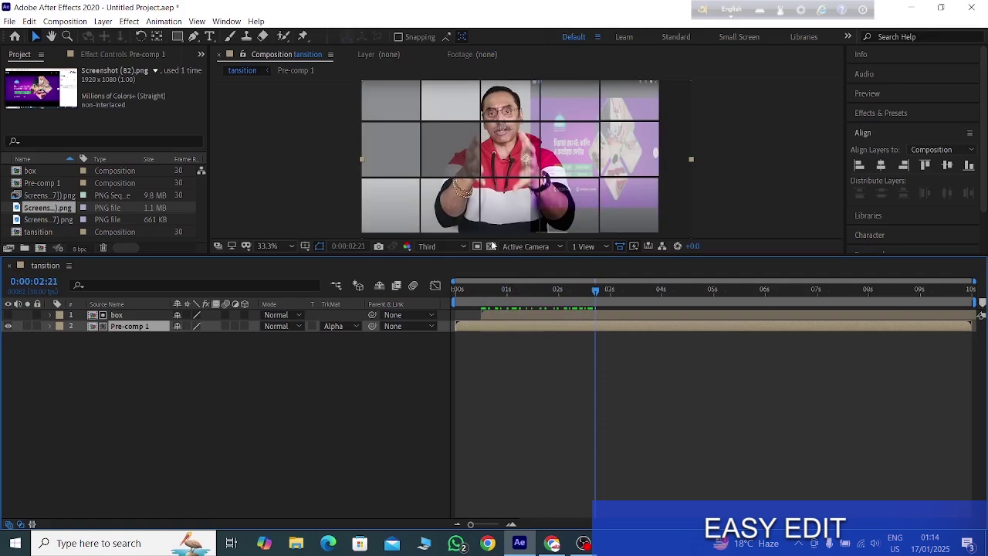
# Switch to the browser, examine the tiled transition near 0:08 in the reference YouTube video, and return to After Effects.
pyautogui.click(552, 543)
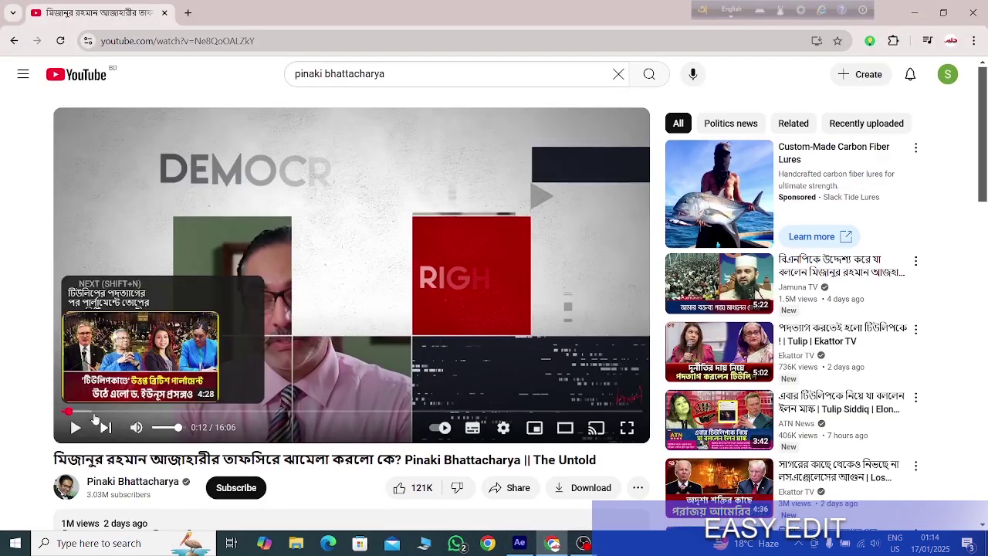
pyautogui.moveTo(68, 412)
pyautogui.mouseDown()
pyautogui.moveTo(87, 413)
pyautogui.moveTo(67, 415)
pyautogui.mouseUp()
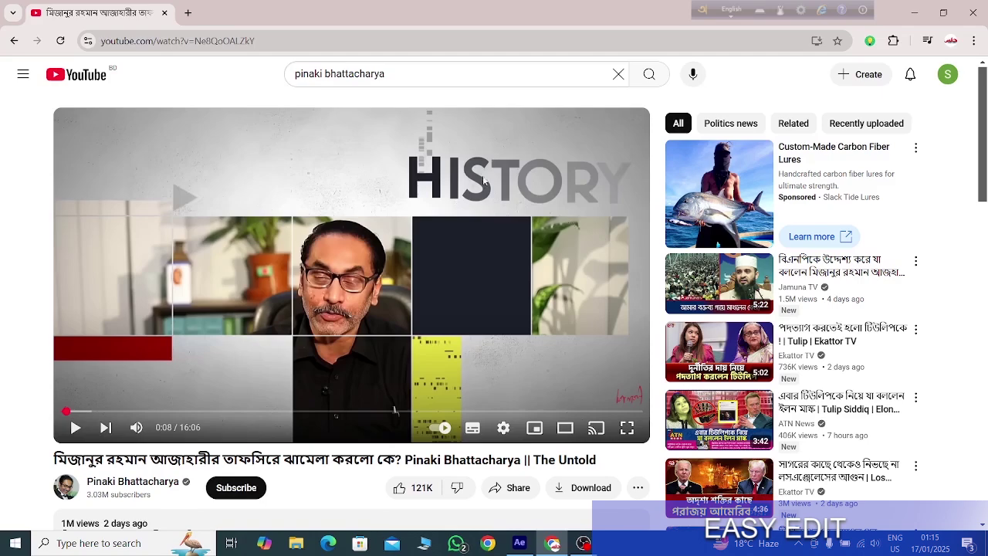
pyautogui.click(913, 13)
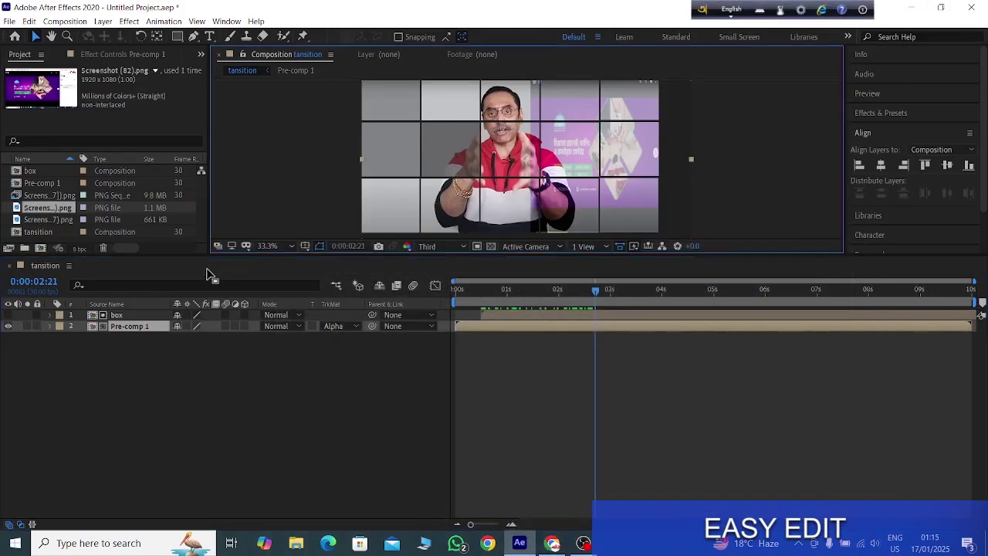
# Lower the box matte layer by setting its Position to 960, 806.
pyautogui.click(158, 315)
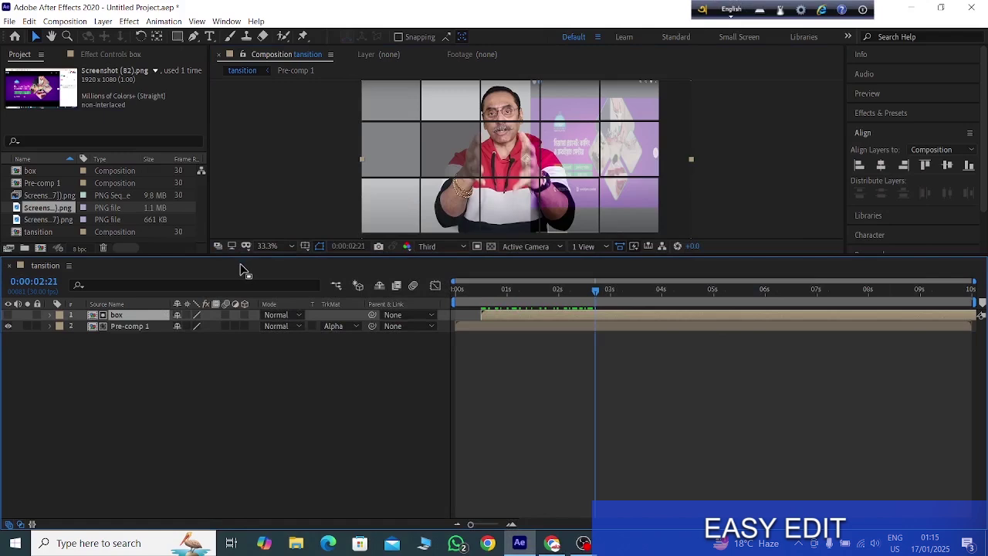
pyautogui.press('p')
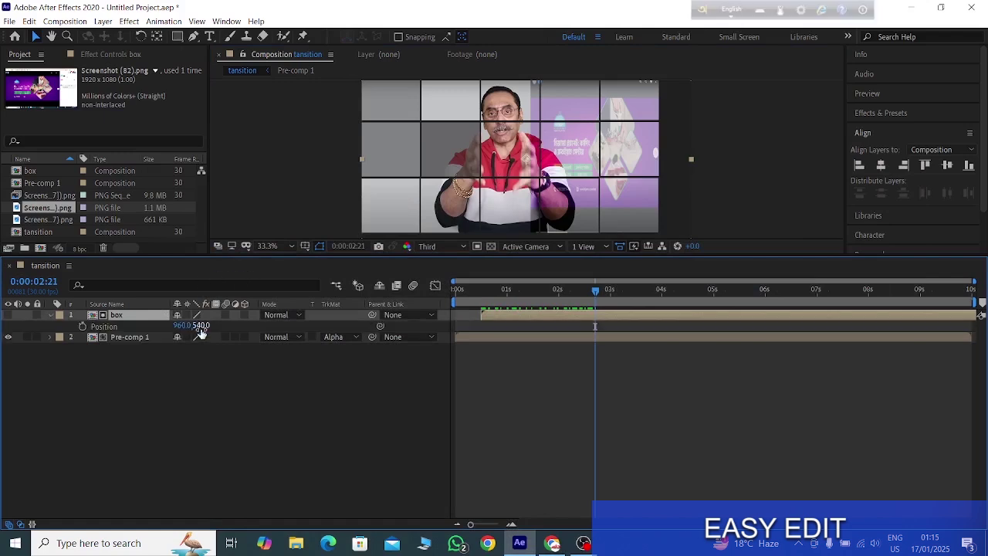
pyautogui.moveTo(217, 325); pyautogui.dragTo(352, 316)
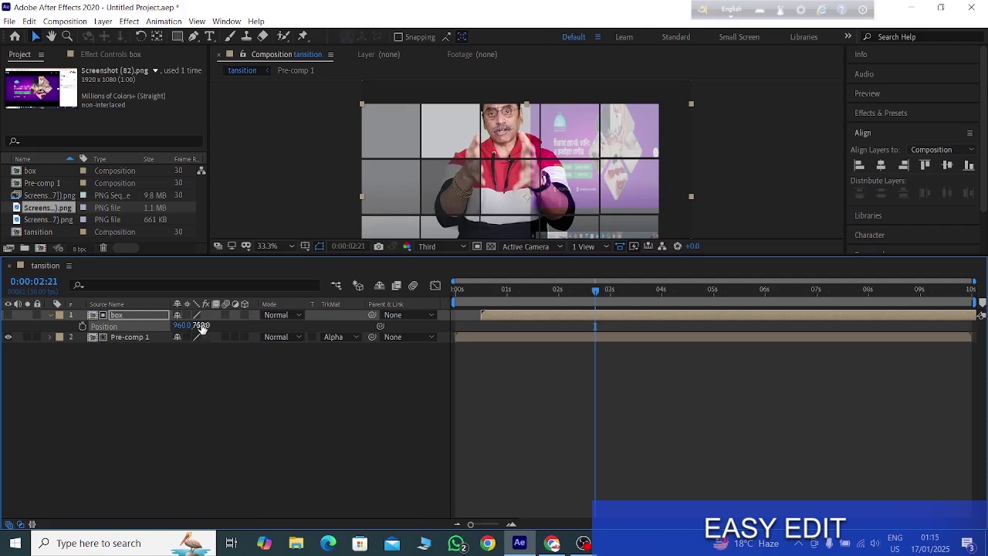
# Create a new 1920 x 1080 solid layer in off-white F1ECEC for the tansition composition's background.
pyautogui.rightClick(194, 287)
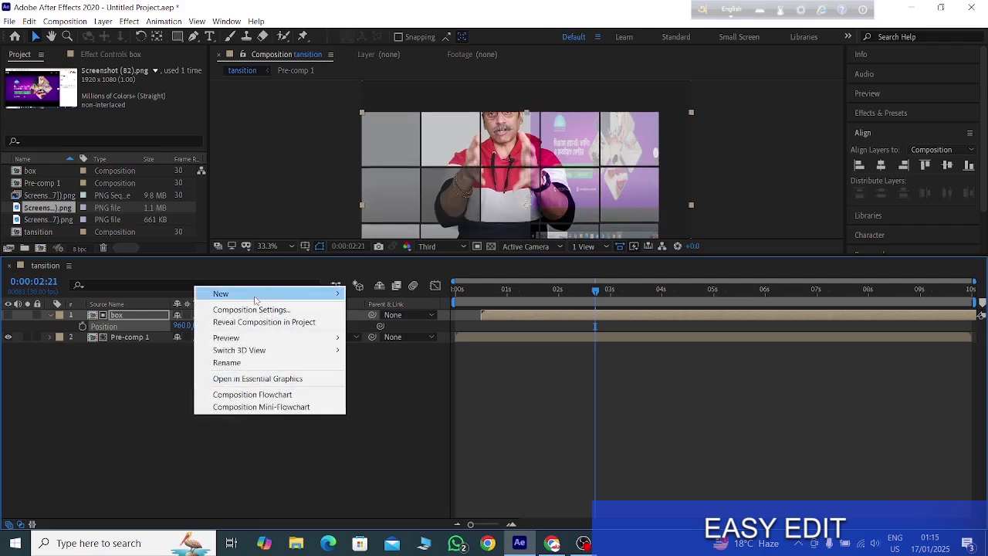
pyautogui.moveTo(258, 300)
pyautogui.click(418, 322)
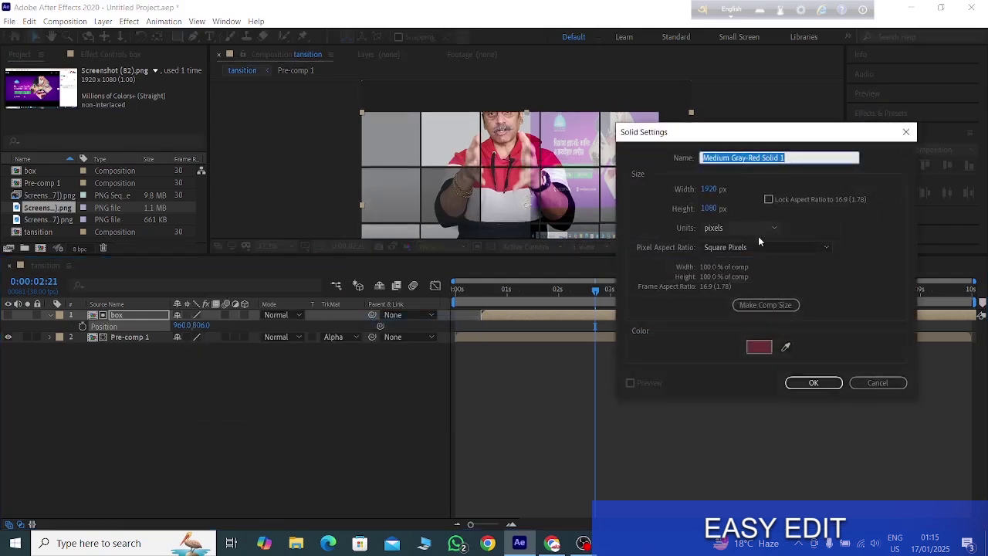
pyautogui.click(759, 347)
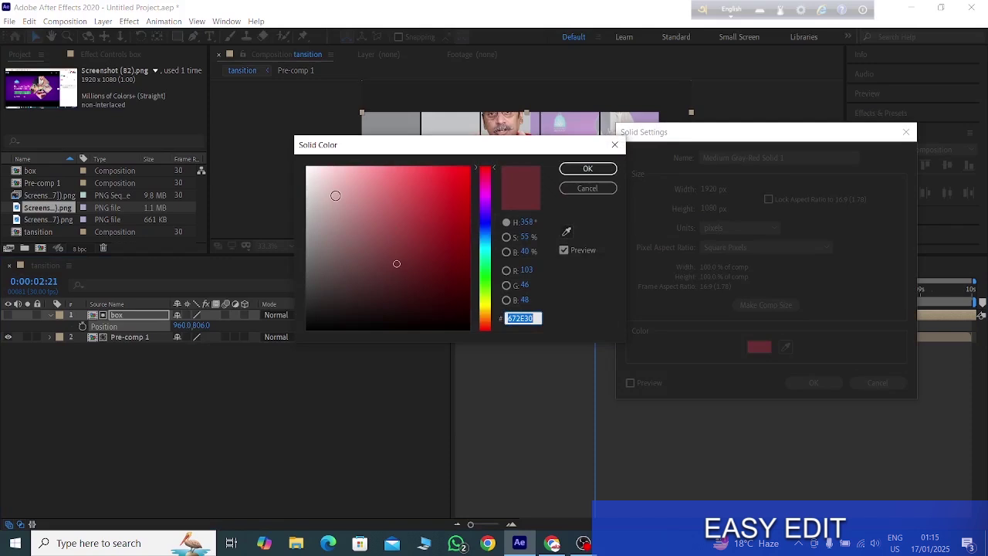
pyautogui.moveTo(335, 196)
pyautogui.mouseDown()
pyautogui.moveTo(327, 179)
pyautogui.moveTo(308, 175)
pyautogui.mouseUp()
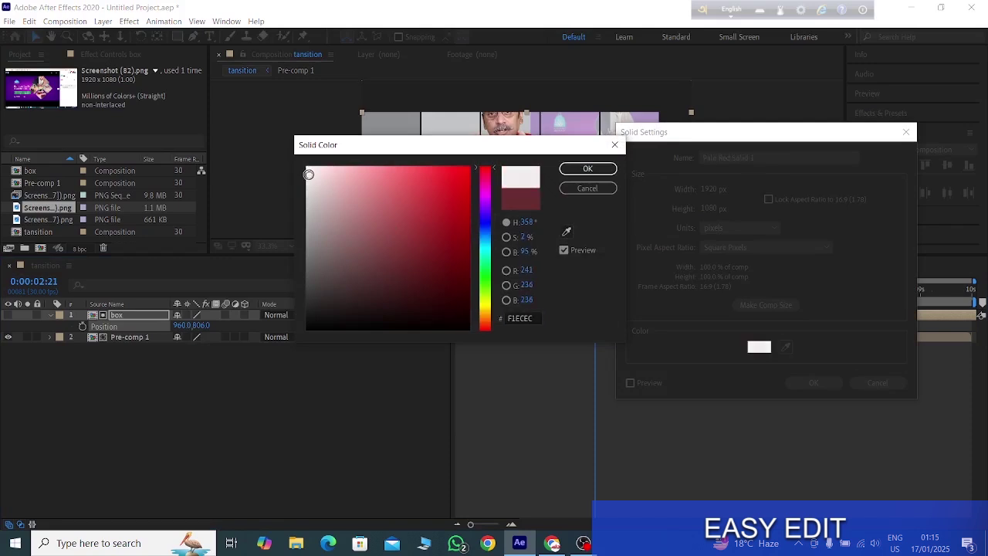
pyautogui.click(576, 170)
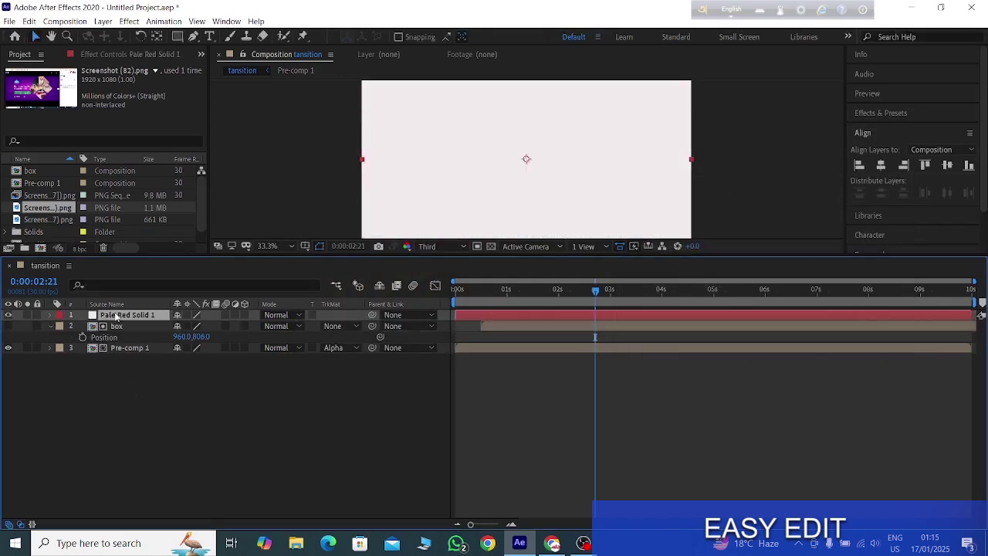
# Place the off-white solid beneath Pre-comp 1 in the layer stack and scrub the composition to 0:00:03:20.
pyautogui.moveTo(116, 315); pyautogui.dragTo(135, 408)
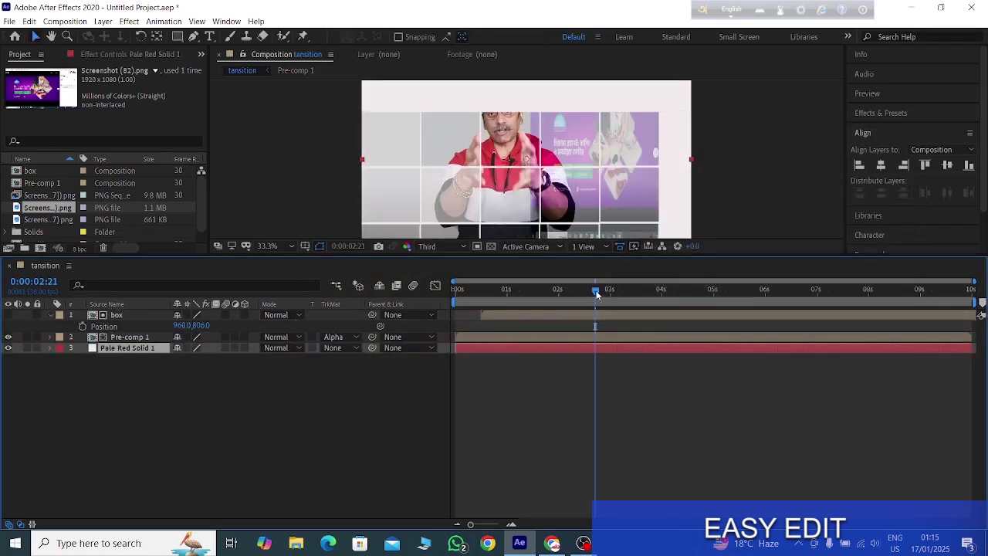
pyautogui.moveTo(595, 291); pyautogui.dragTo(645, 304)
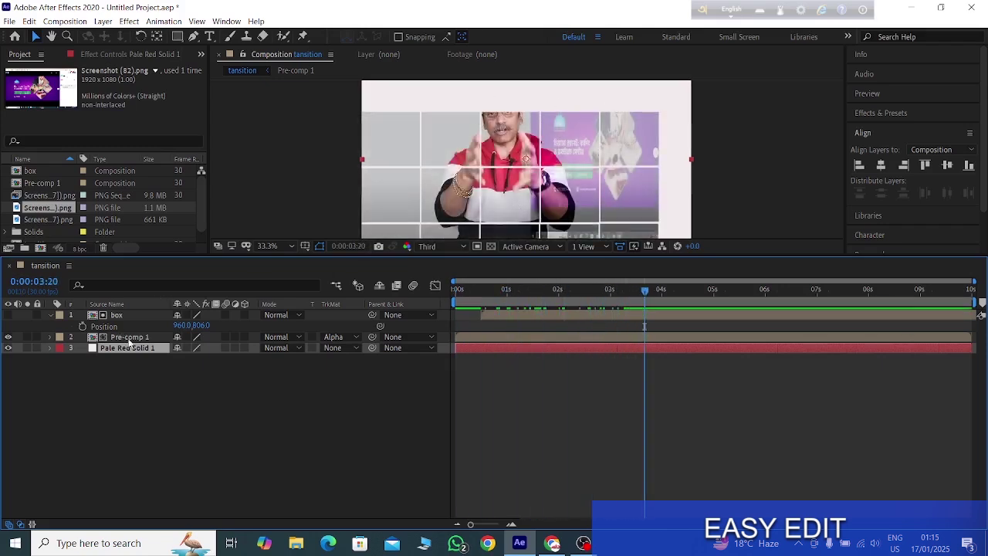
pyautogui.moveTo(541, 172)
pyautogui.mouseDown()
pyautogui.moveTo(549, 190)
pyautogui.moveTo(541, 178)
pyautogui.mouseUp()
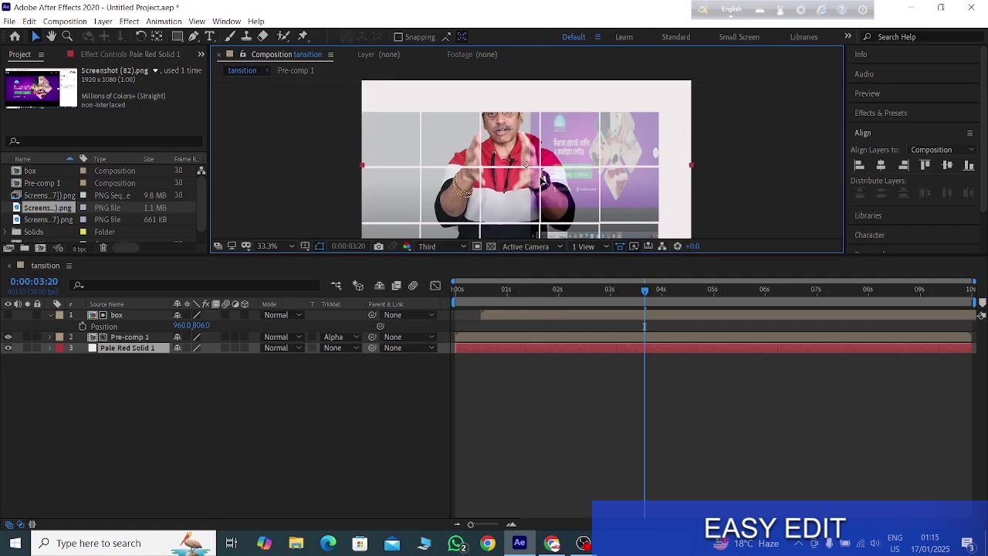
# Open Pre-comp 1 and shift both the Screenshot (87) and Screenshot (82) layers slightly to the right in the frame.
pyautogui.click(122, 338)
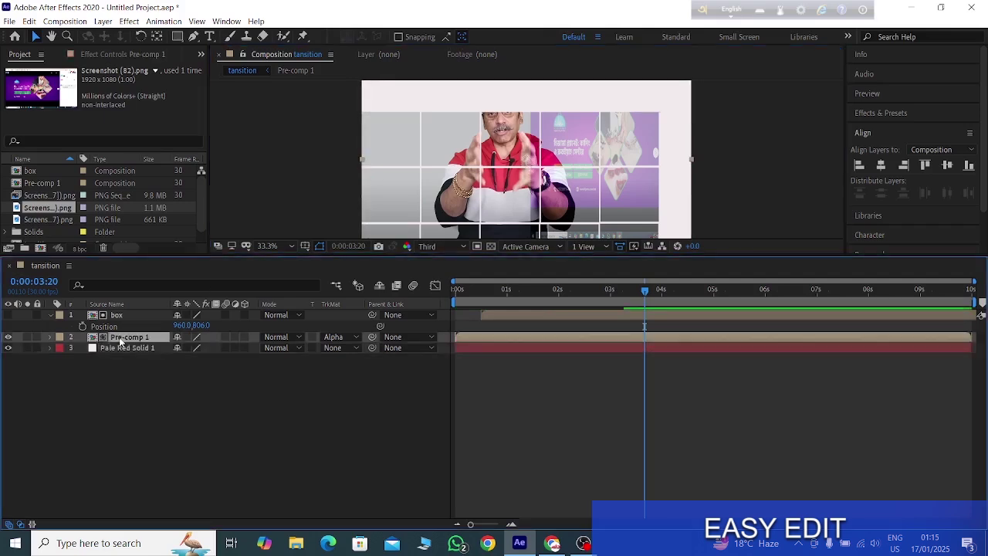
pyautogui.doubleClick(120, 338)
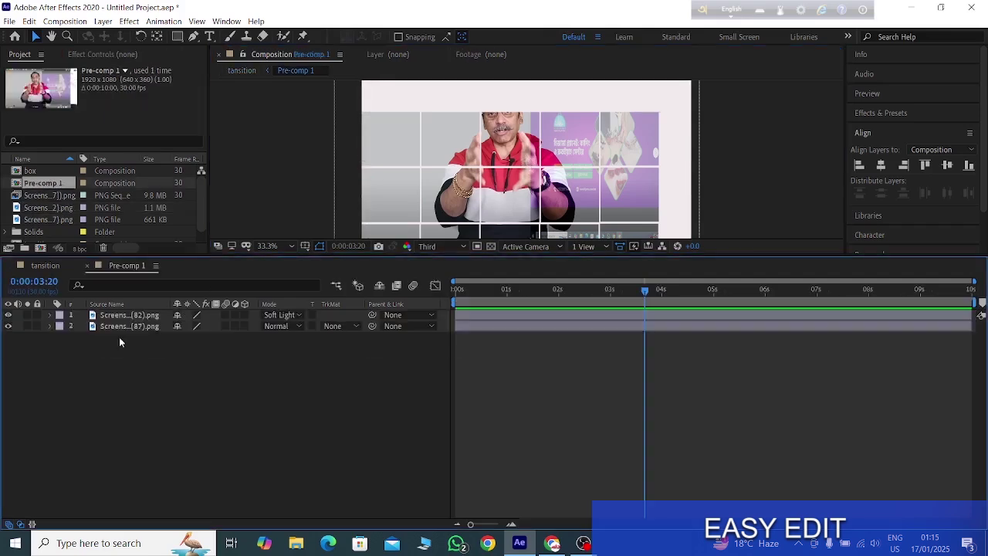
pyautogui.click(156, 318)
pyautogui.moveTo(518, 194); pyautogui.dragTo(530, 193)
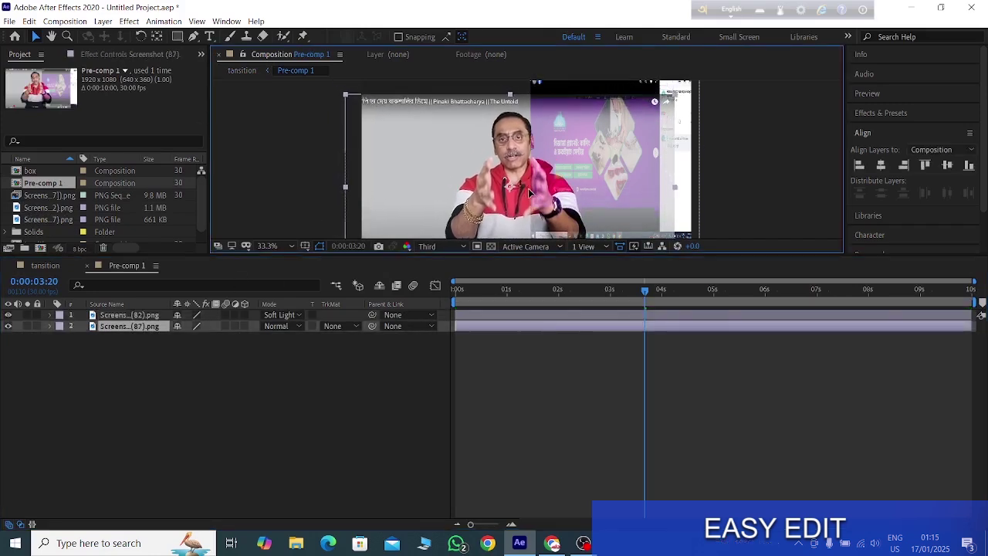
pyautogui.click(158, 315)
pyautogui.moveTo(689, 163); pyautogui.dragTo(697, 165)
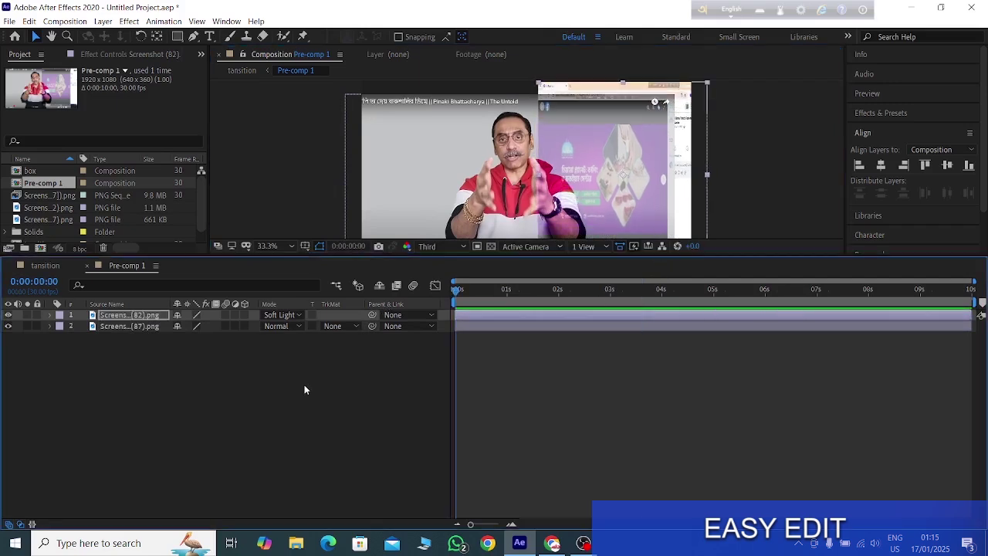
pyautogui.click(305, 385)
# Return to the tansition composition, make the box layer start slightly earlier, and preview the tiled reveal from the beginning.
pyautogui.click(44, 264)
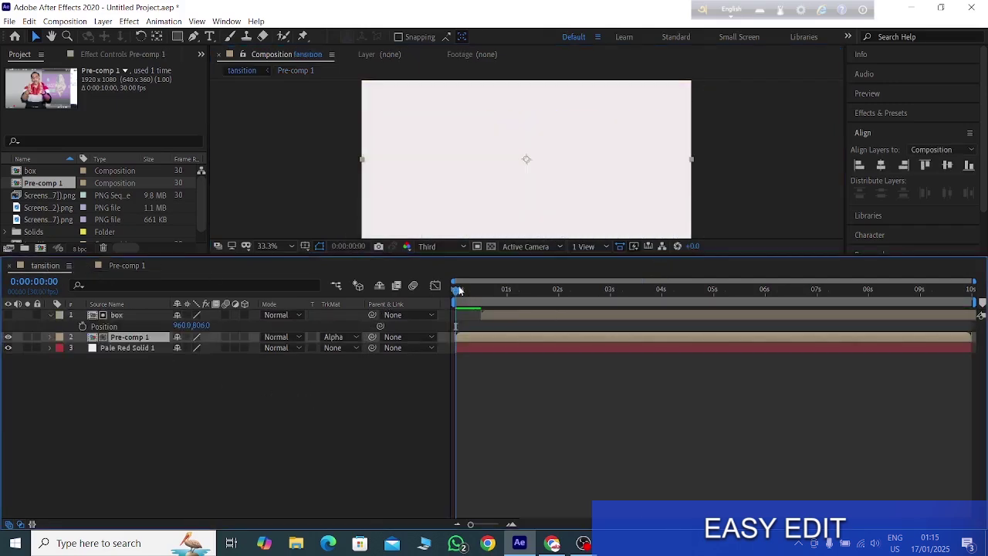
pyautogui.moveTo(459, 291); pyautogui.dragTo(425, 289)
pyautogui.press('space')
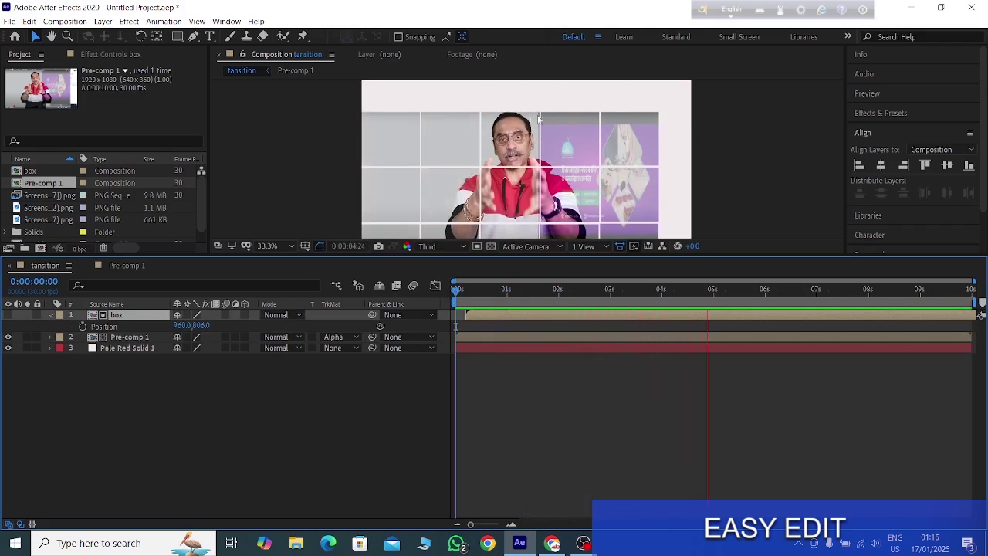
pyautogui.click(343, 415)
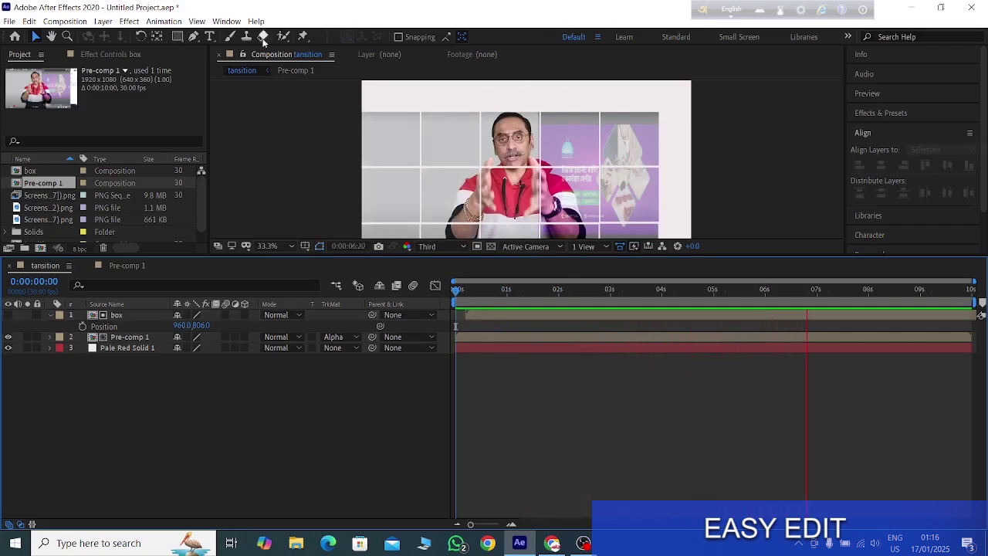
pyautogui.press('space')
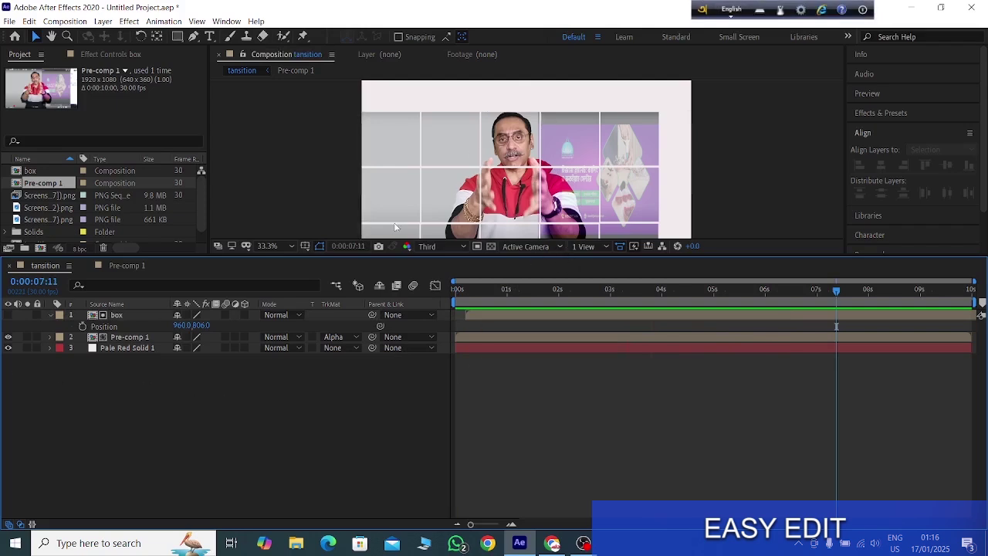
# Open Pre-comp 1 and import image (2).png from the Downloads folder into the project.
pyautogui.doubleClick(134, 341)
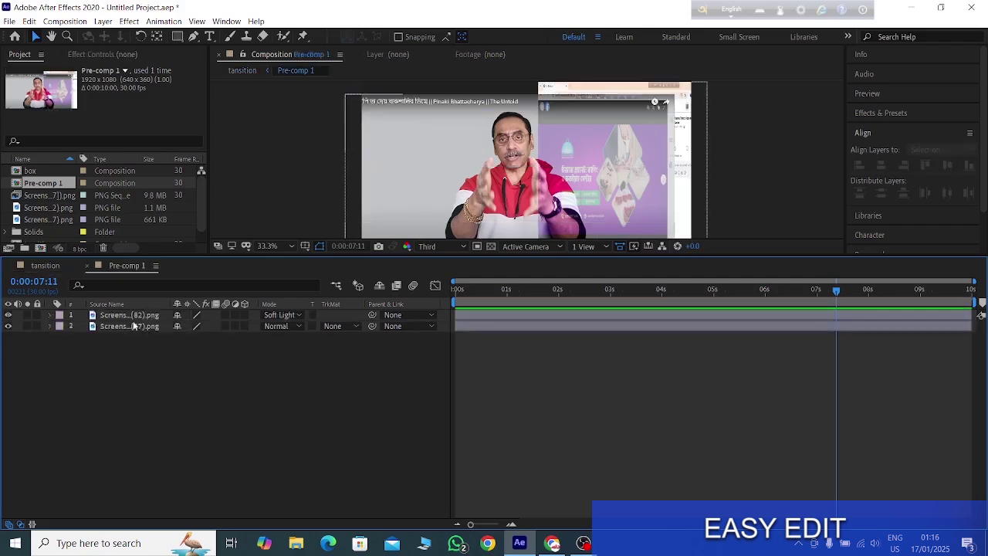
pyautogui.click(129, 315)
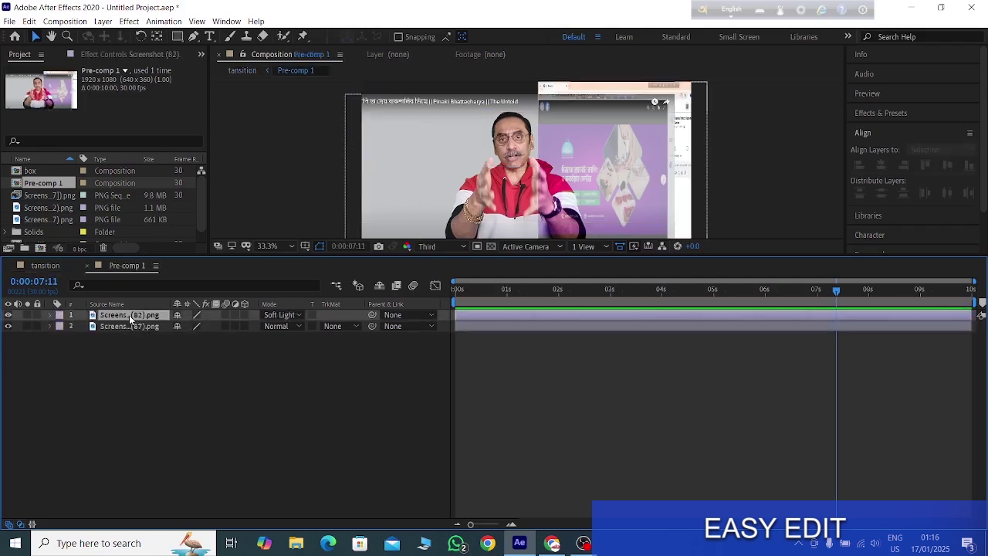
pyautogui.click(201, 220)
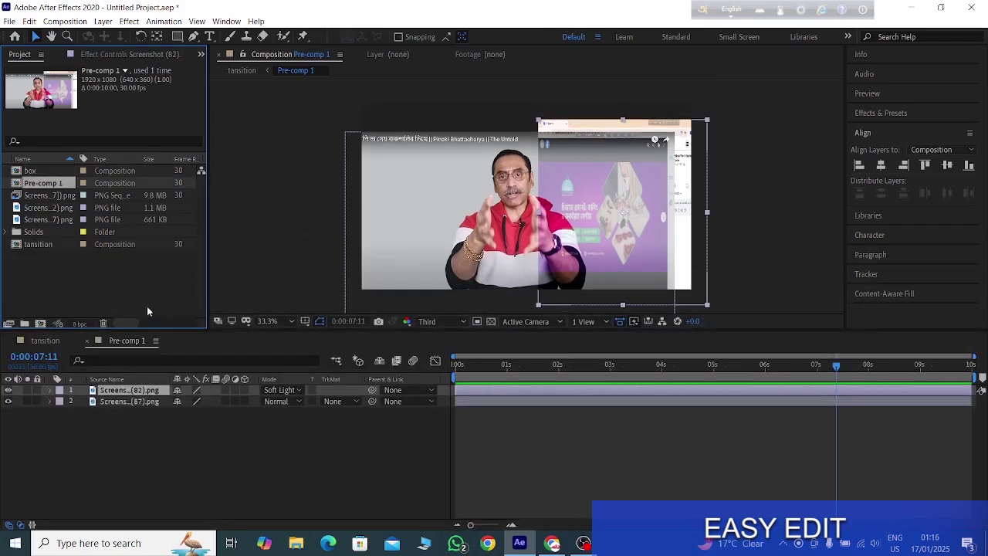
pyautogui.click(139, 291)
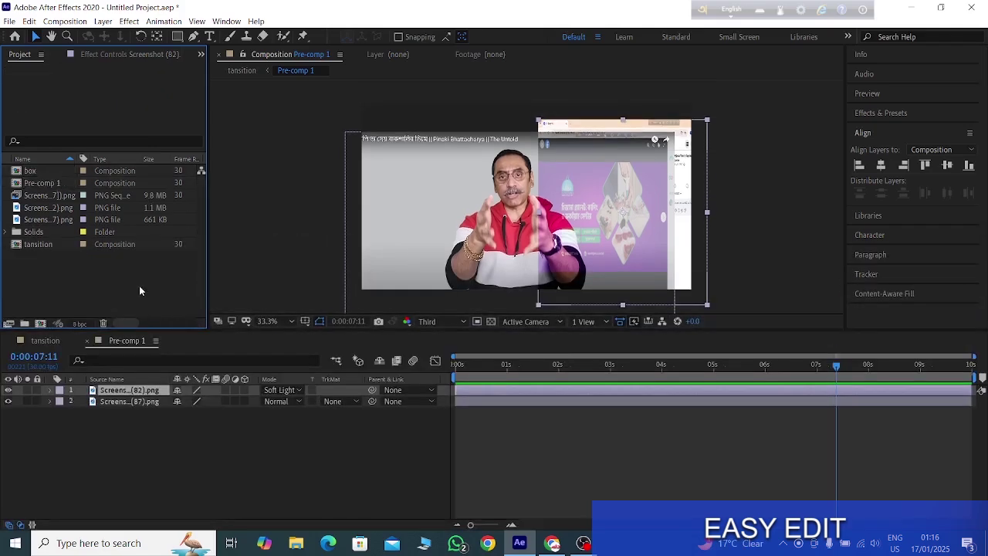
pyautogui.doubleClick(140, 291)
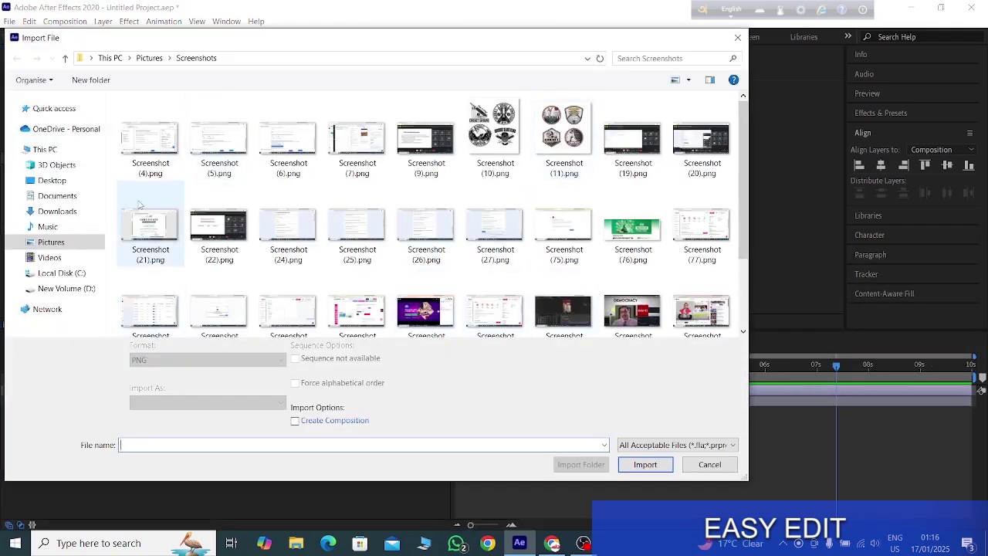
pyautogui.click(55, 211)
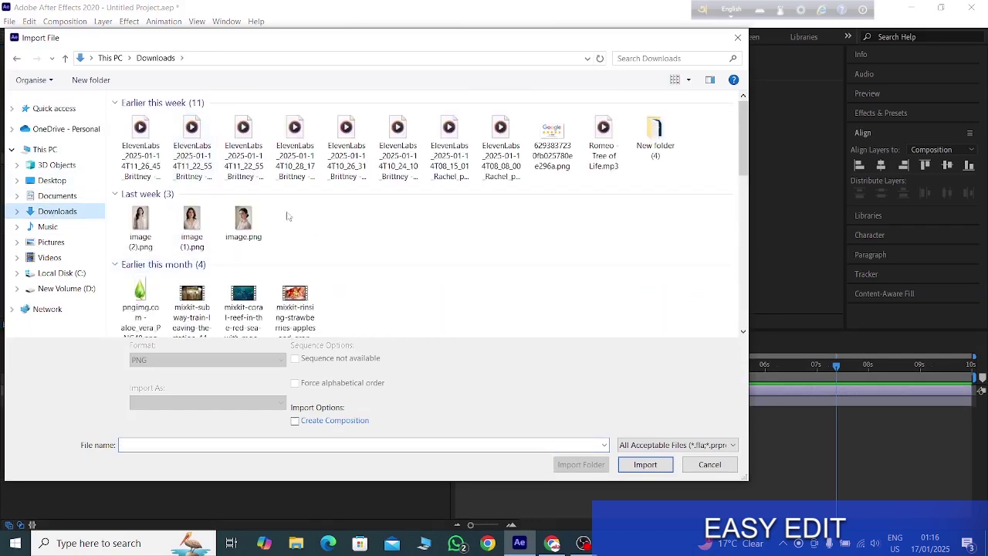
pyautogui.click(141, 226)
pyautogui.click(645, 455)
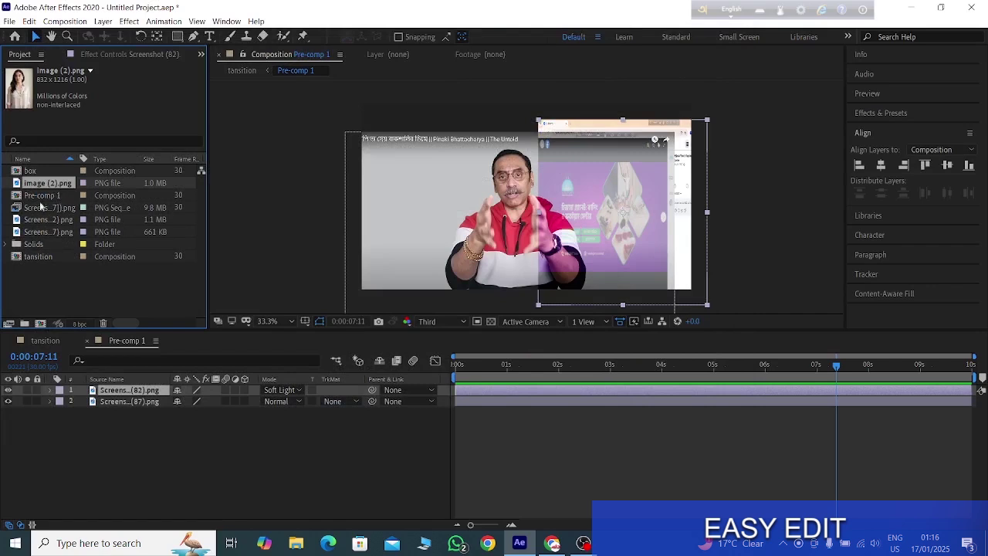
# Replace the sources of the Screenshot (82) and Screenshot (87) layers in Pre-comp 1 with image (2).png.
pyautogui.moveTo(47, 185); pyautogui.dragTo(125, 390)
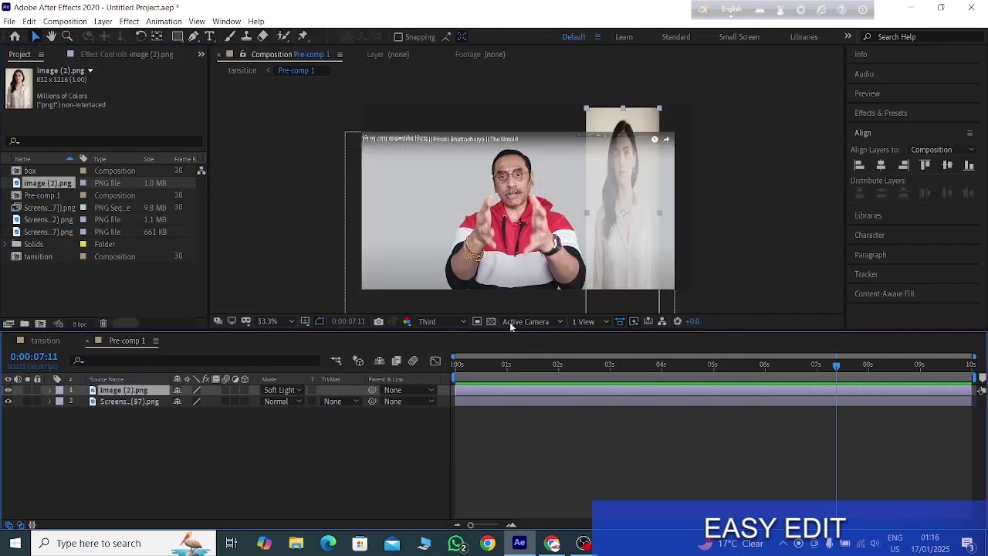
pyautogui.click(120, 402)
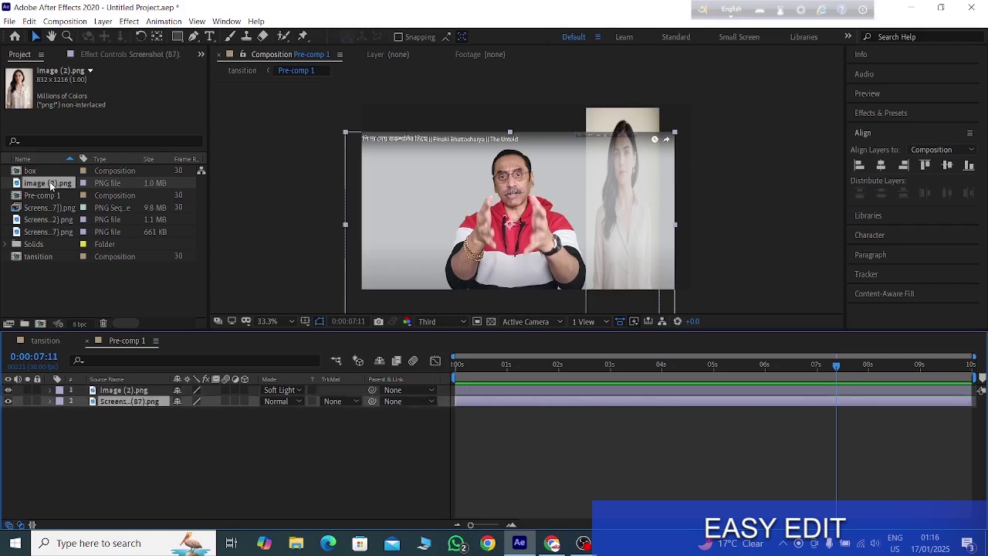
pyautogui.moveTo(50, 185); pyautogui.dragTo(122, 402)
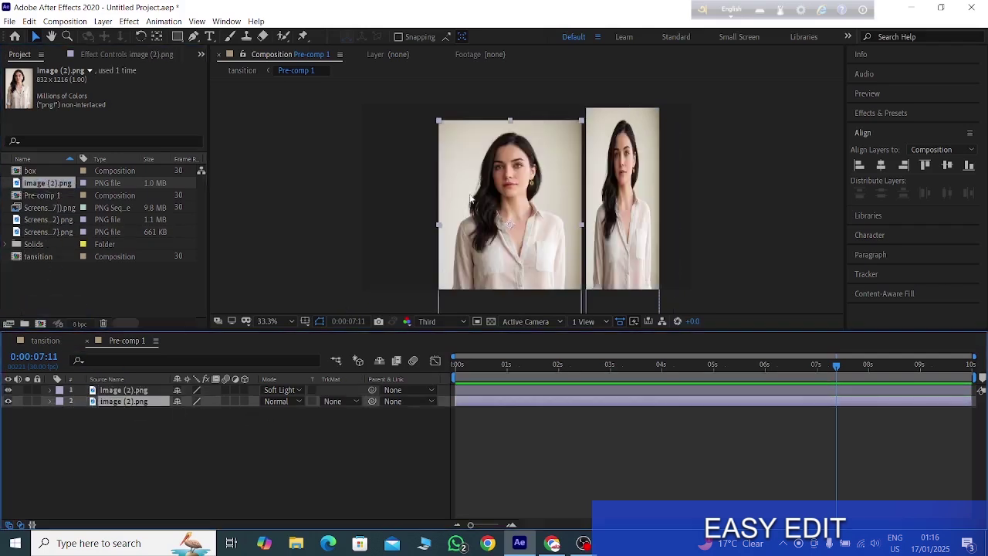
# Arrange the two portrait layers side by side and widen the narrower copy to roughly match the other one.
pyautogui.moveTo(507, 226); pyautogui.dragTo(466, 216)
pyautogui.click(590, 206)
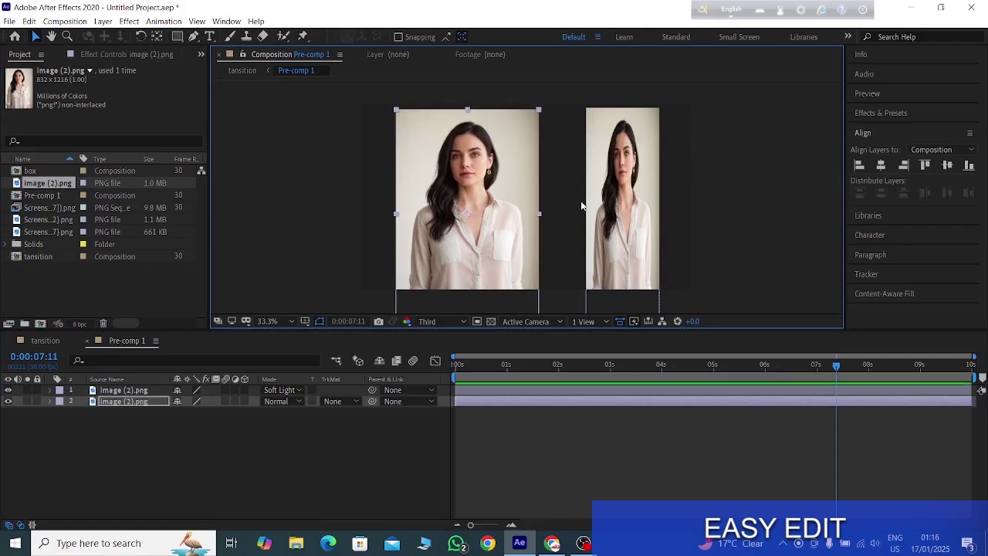
pyautogui.moveTo(610, 207); pyautogui.dragTo(630, 209)
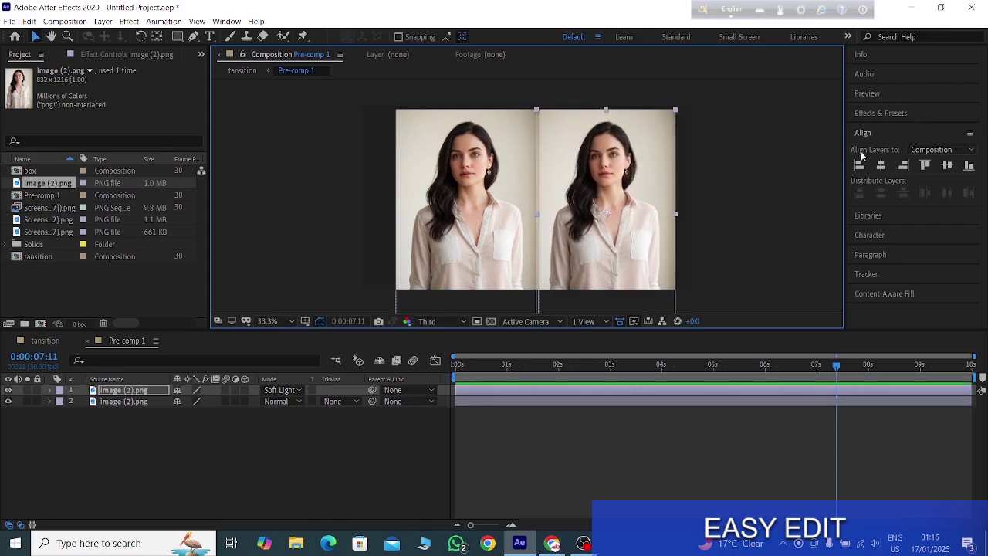
# Search the effects library for an effect whose name begins with "ru" and look through the Stylize matches.
pyautogui.click(871, 116)
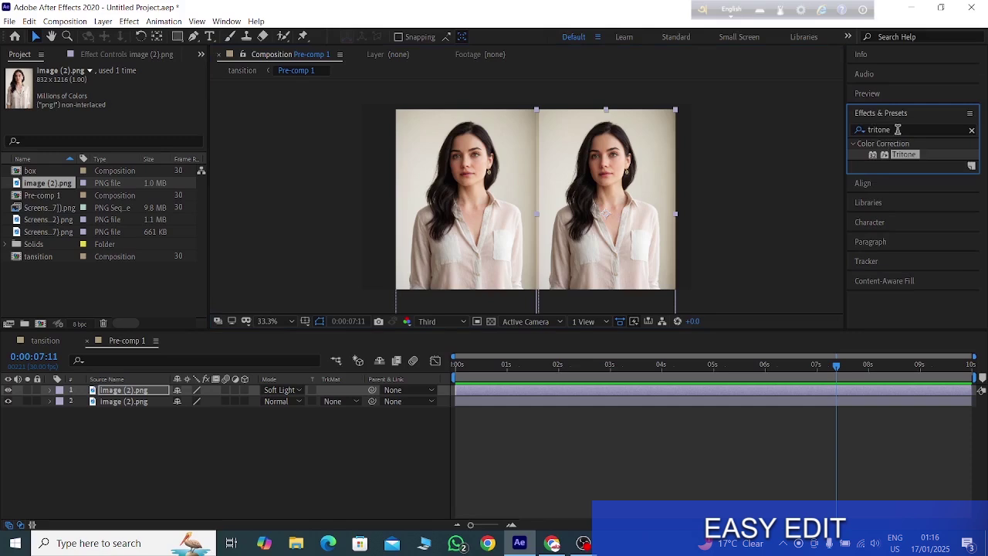
pyautogui.click(900, 130)
pyautogui.write('r')
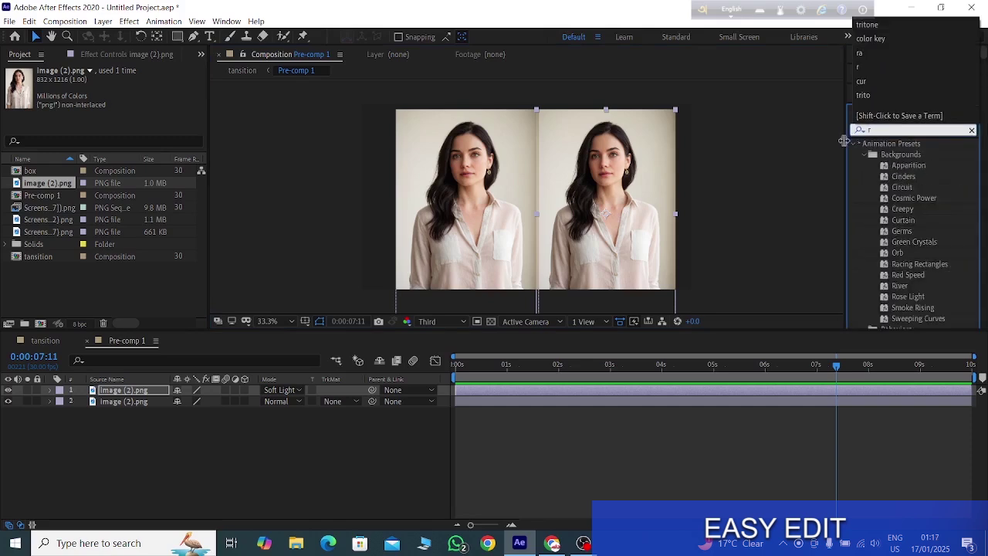
pyautogui.write('u')
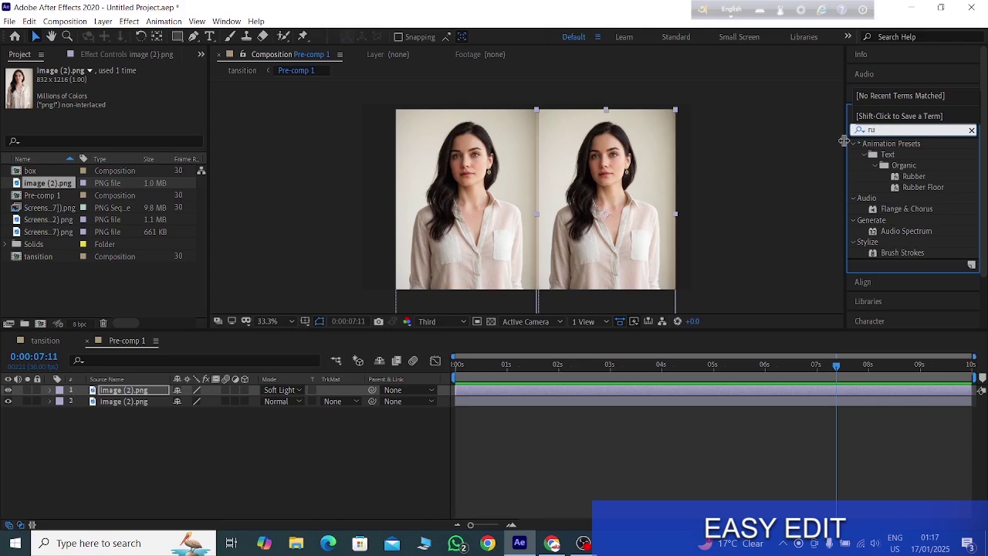
pyautogui.write('f')
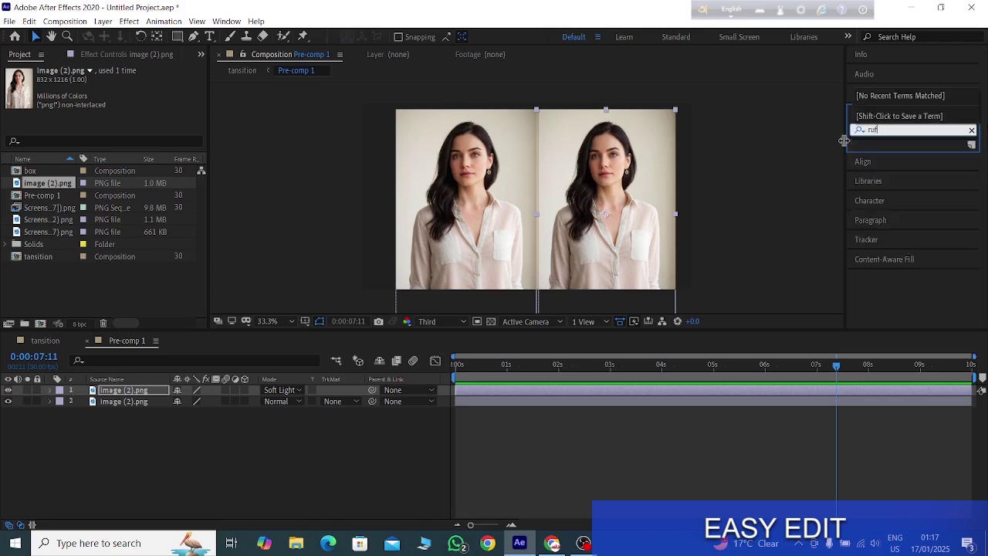
pyautogui.write('n')
pyautogui.press('BackSpace')
pyautogui.press('BackSpace')
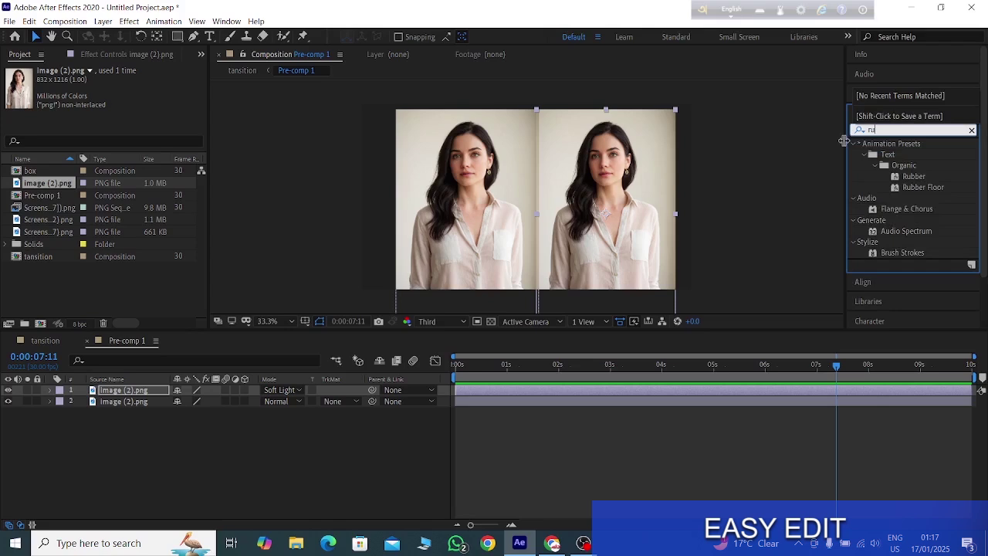
pyautogui.click(928, 257)
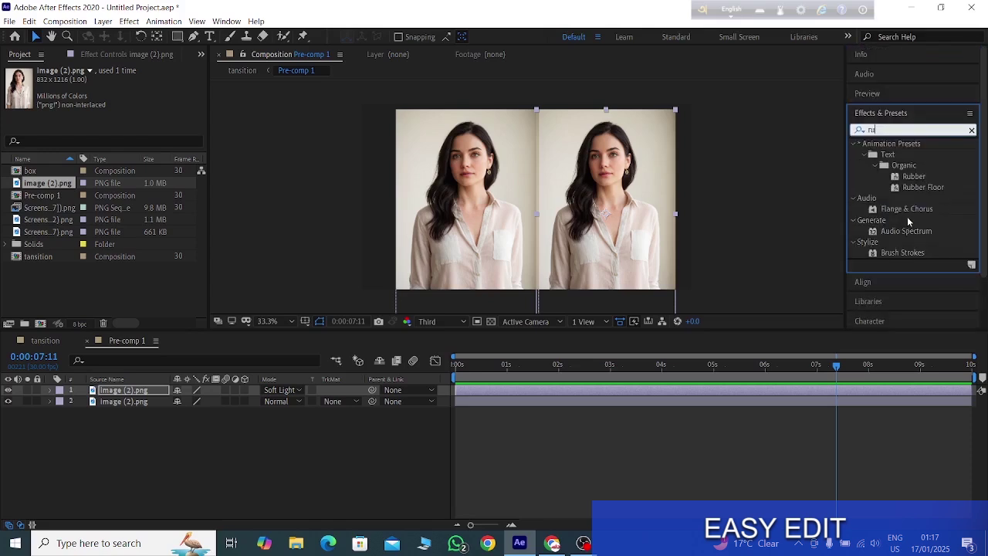
pyautogui.click(868, 246)
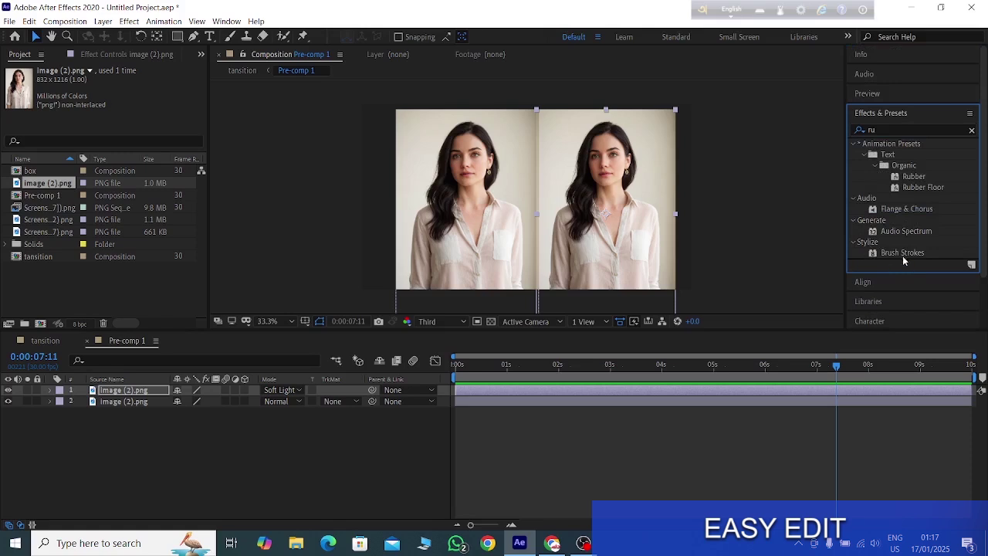
pyautogui.click(693, 435)
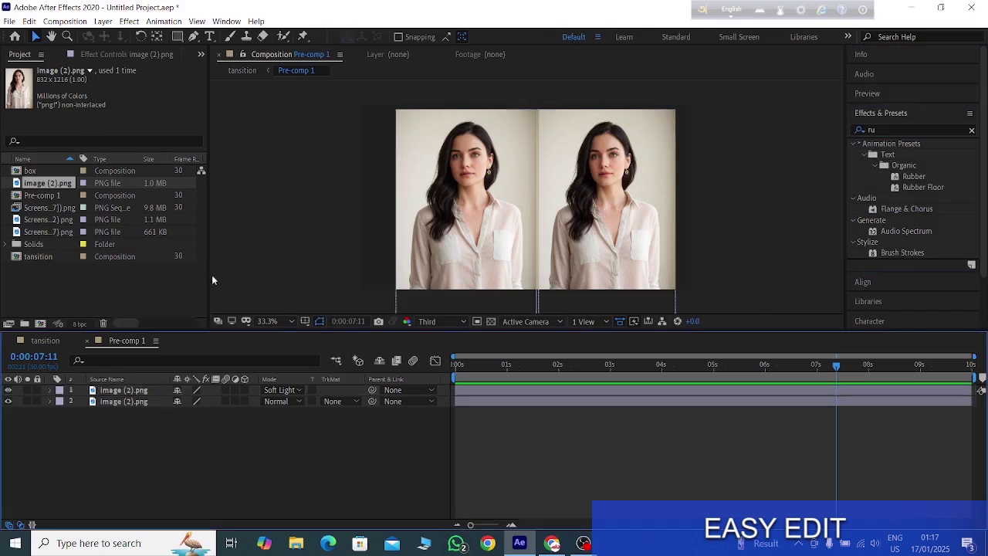
# Return to the tansition composition, preview the tiled reveal from the beginning, and park the playhead at 0:00:02:18.
pyautogui.click(42, 341)
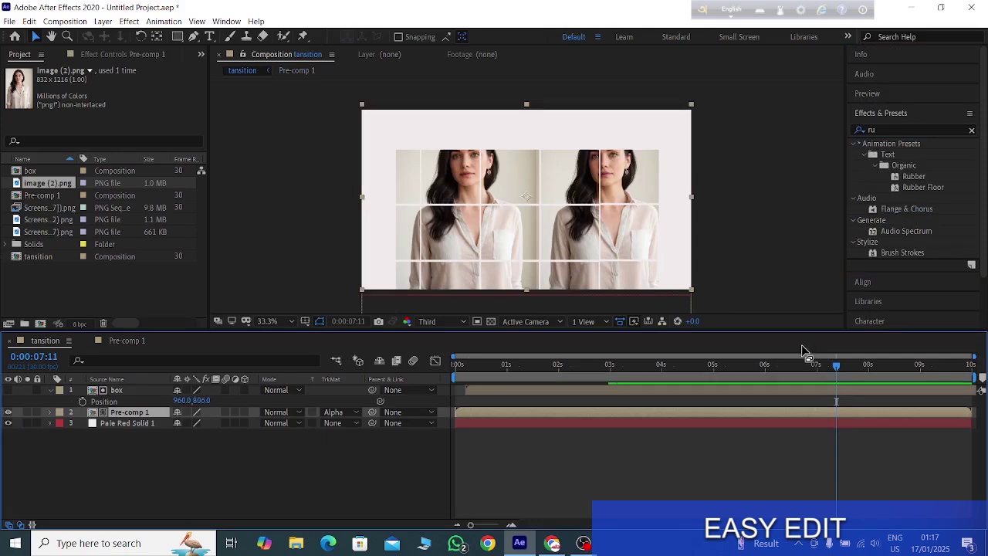
pyautogui.press('Home')
pyautogui.press('space')
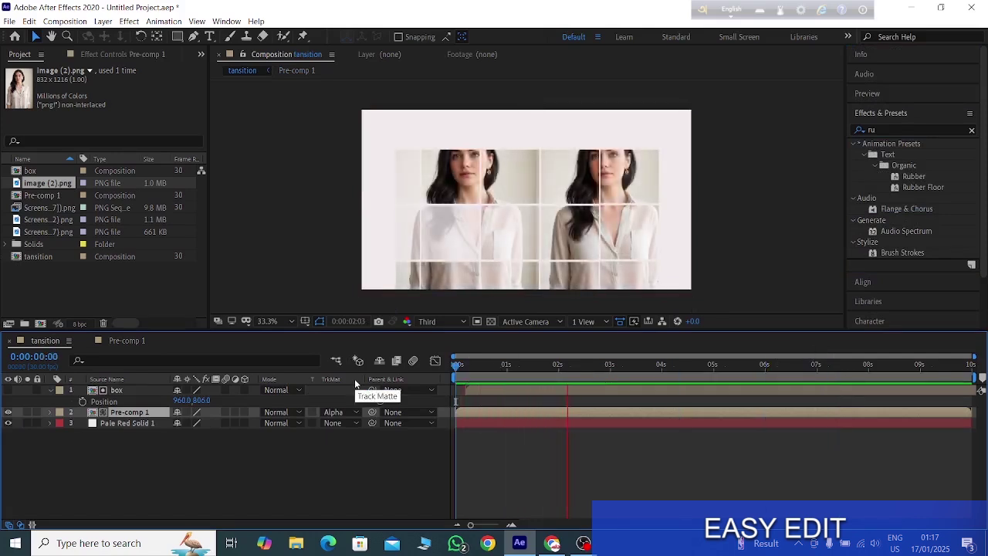
pyautogui.press('space')
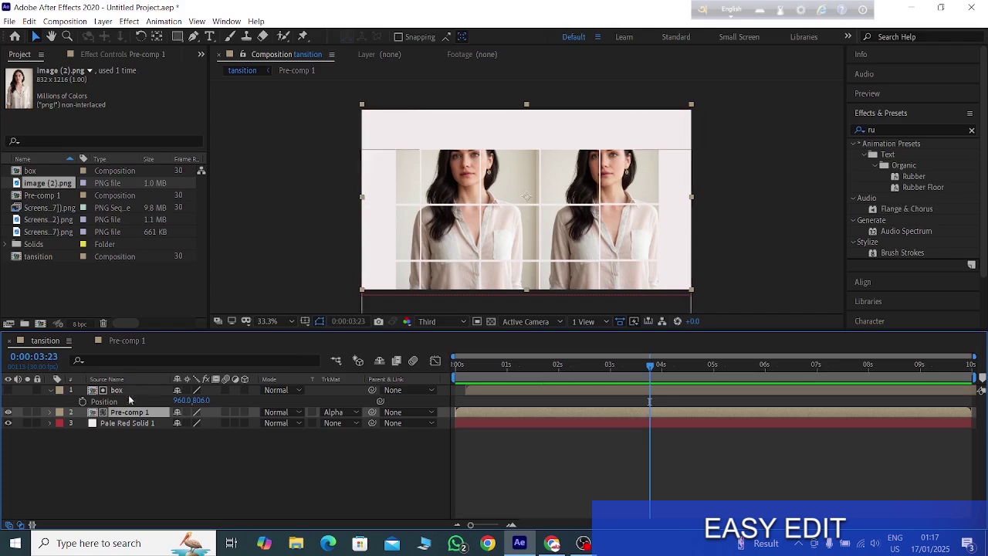
pyautogui.moveTo(656, 370); pyautogui.dragTo(590, 370)
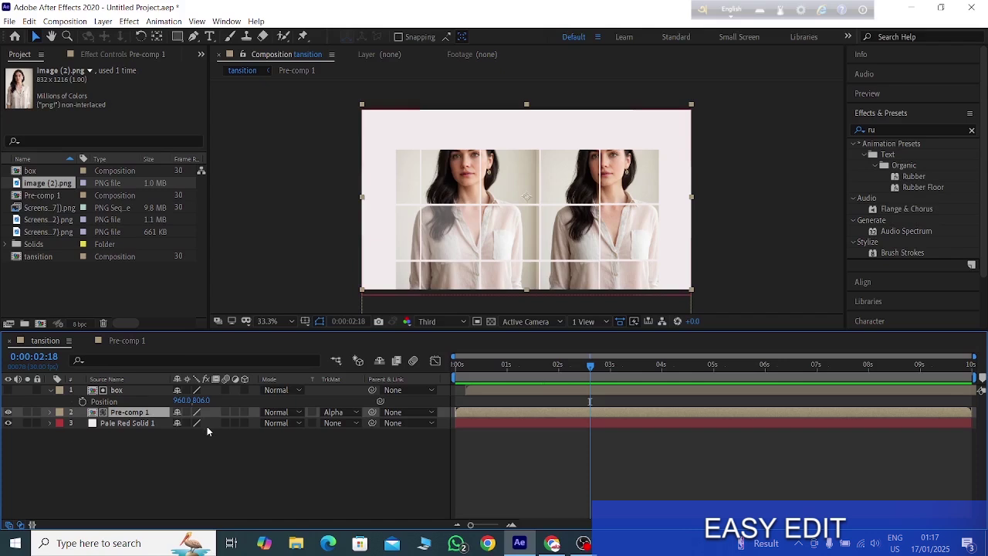
# Try duplicating Pre-comp 1 and trimming its lower matted copy to end just after 7 seconds.
pyautogui.hotkey('ctrl', 'd')
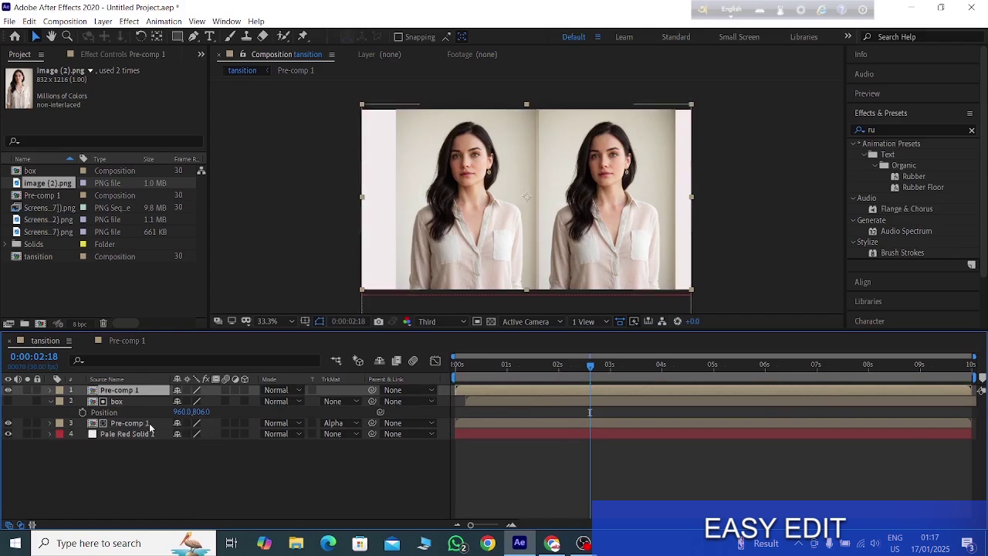
pyautogui.moveTo(972, 421); pyautogui.dragTo(664, 422)
pyautogui.moveTo(595, 368); pyautogui.dragTo(645, 384)
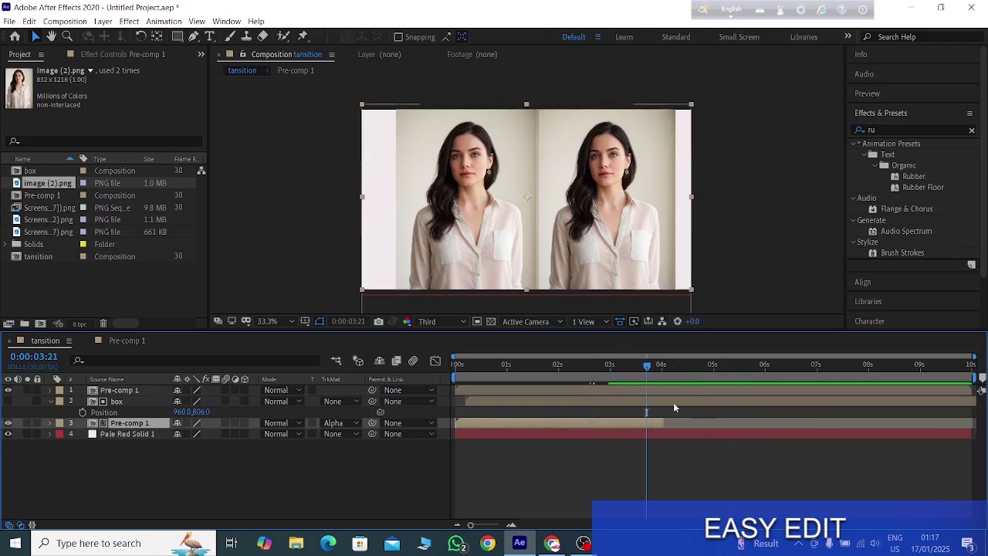
pyautogui.moveTo(664, 423); pyautogui.dragTo(824, 422)
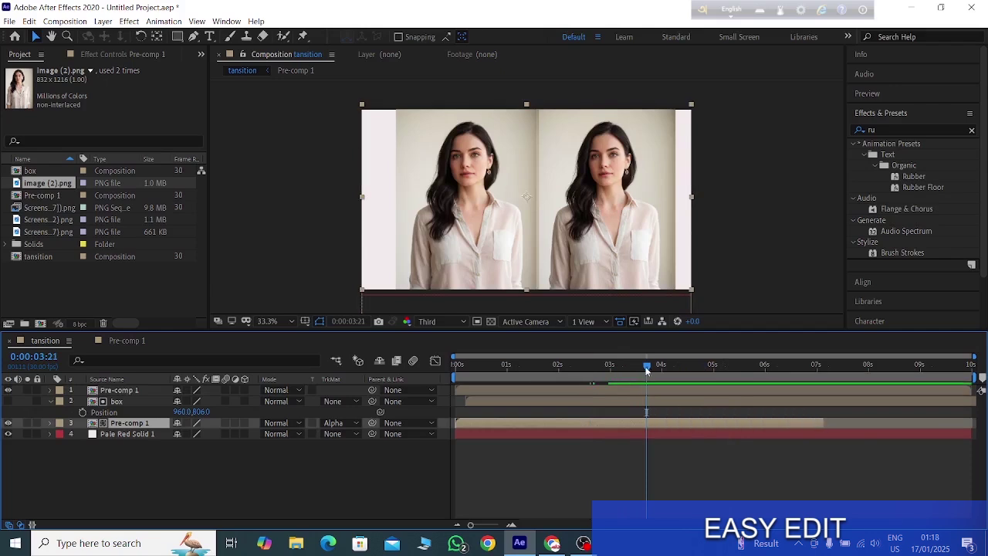
# Preview the composition from near its start and undo the trims and the duplication of Pre-comp 1.
pyautogui.moveTo(647, 369); pyautogui.dragTo(460, 364)
pyautogui.press('space')
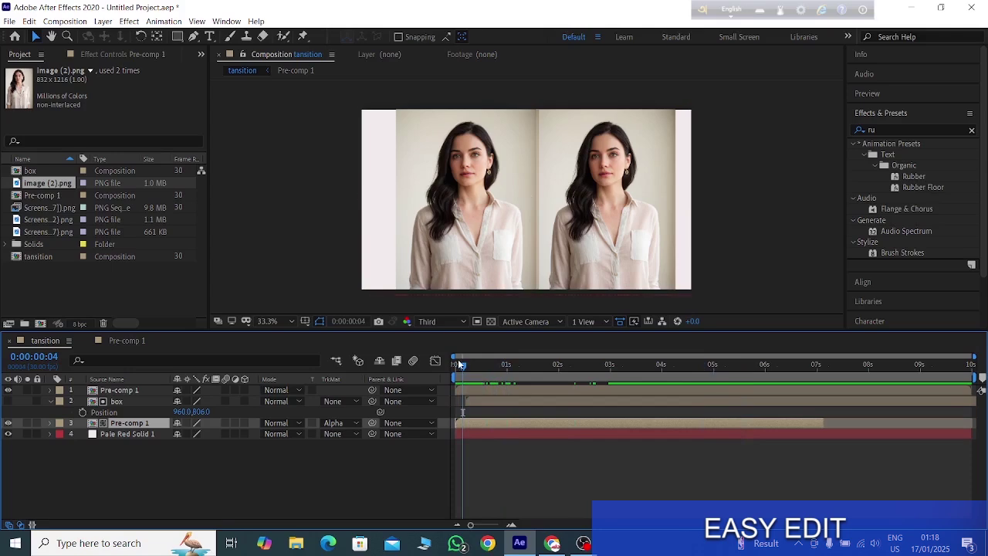
pyautogui.press('space')
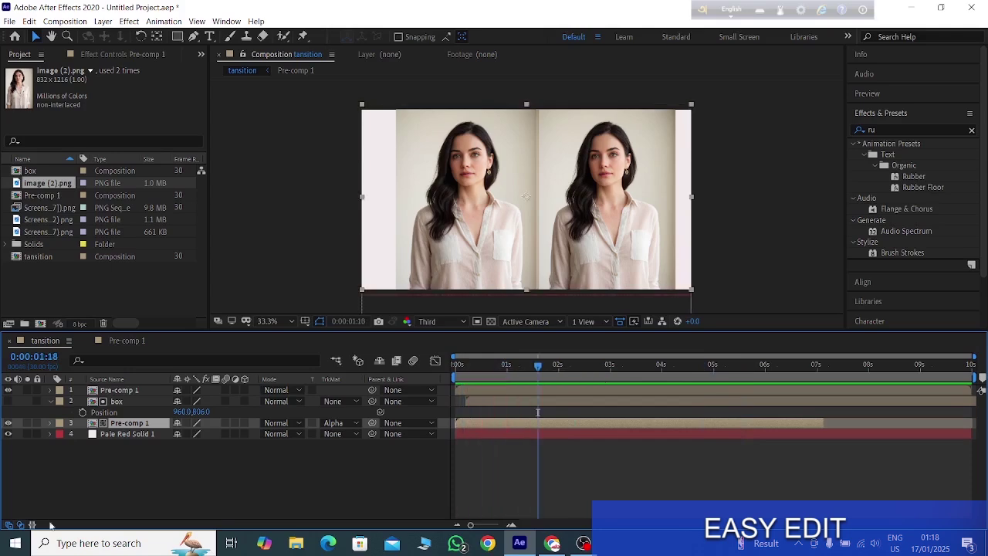
pyautogui.press('space')
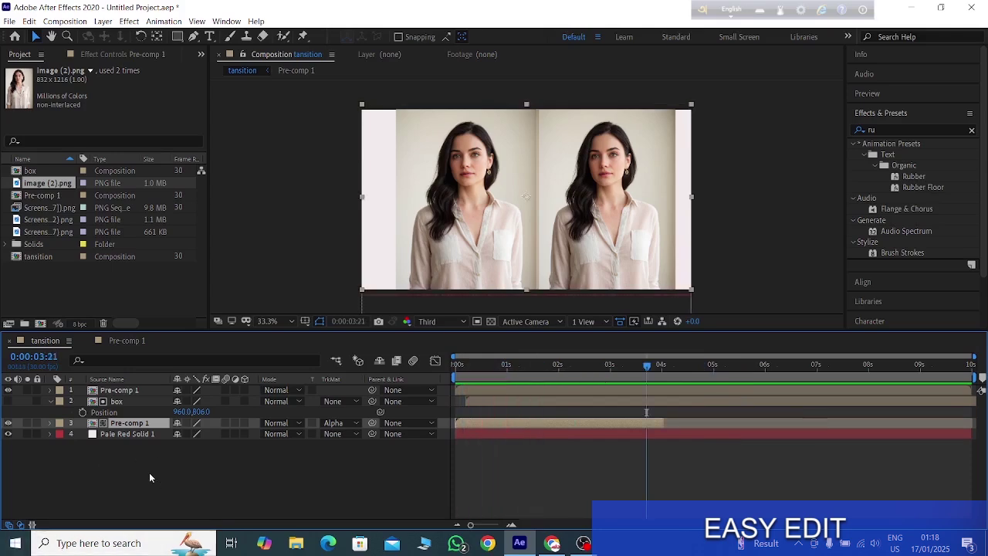
pyautogui.hotkey('ctrl', 'z')
pyautogui.hotkey('ctrl', 'z')
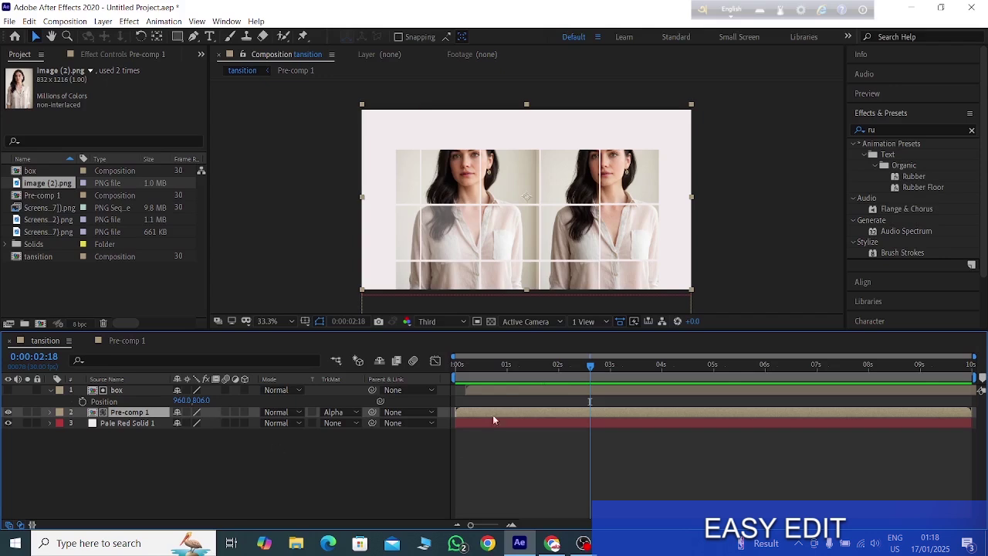
# Collapse the box layer's properties and duplicate the box and Pre-comp 1 layers together as a second matte pair.
pyautogui.click(526, 365)
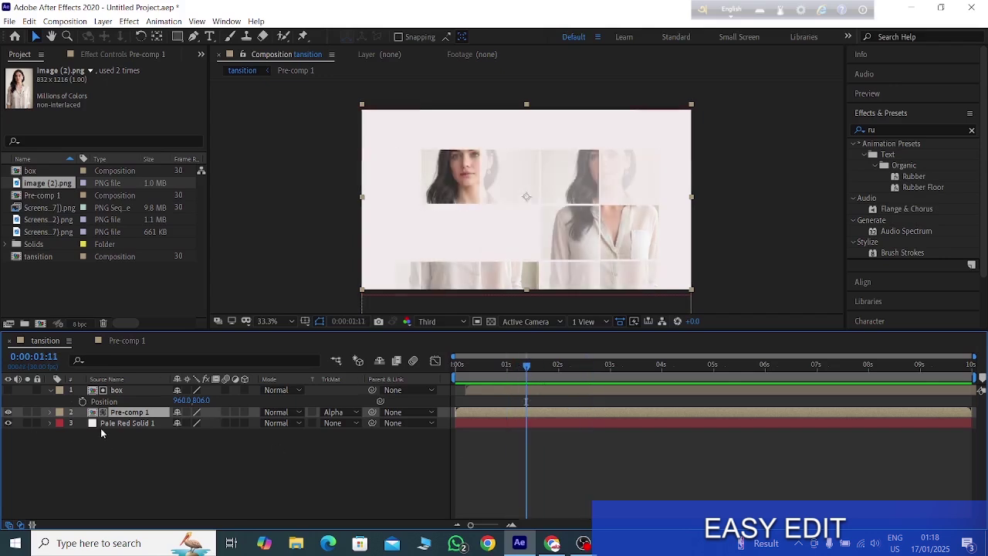
pyautogui.click(116, 390)
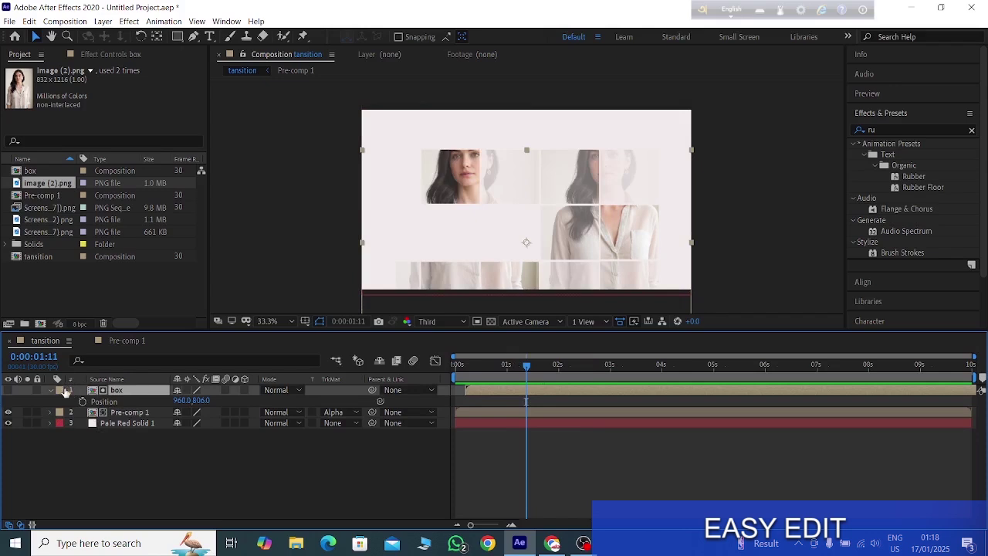
pyautogui.click(51, 390)
pyautogui.click(129, 402)
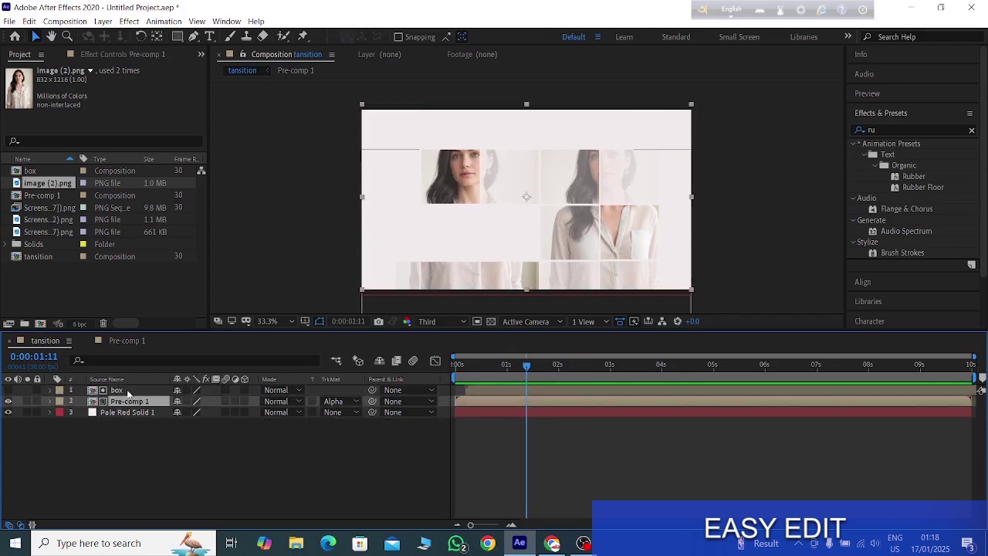
pyautogui.keyDown('ctrl'); pyautogui.click(127, 390); pyautogui.keyUp('ctrl')
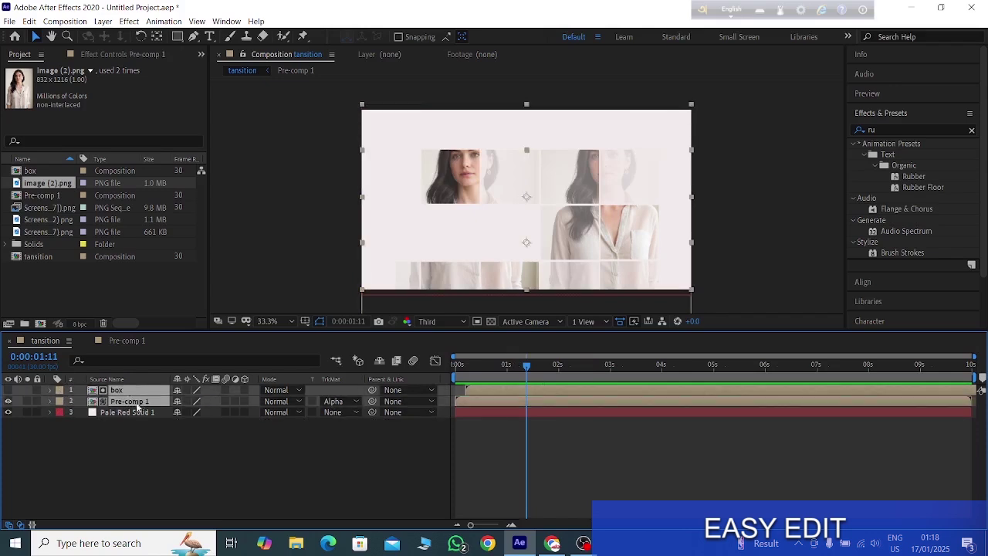
pyautogui.hotkey('ctrl', 'd')
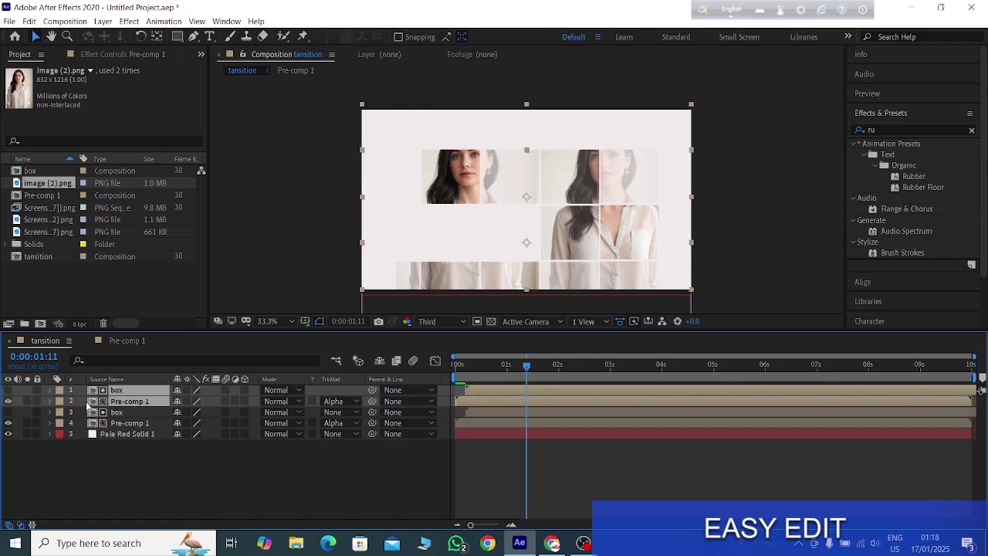
pyautogui.press('F2')
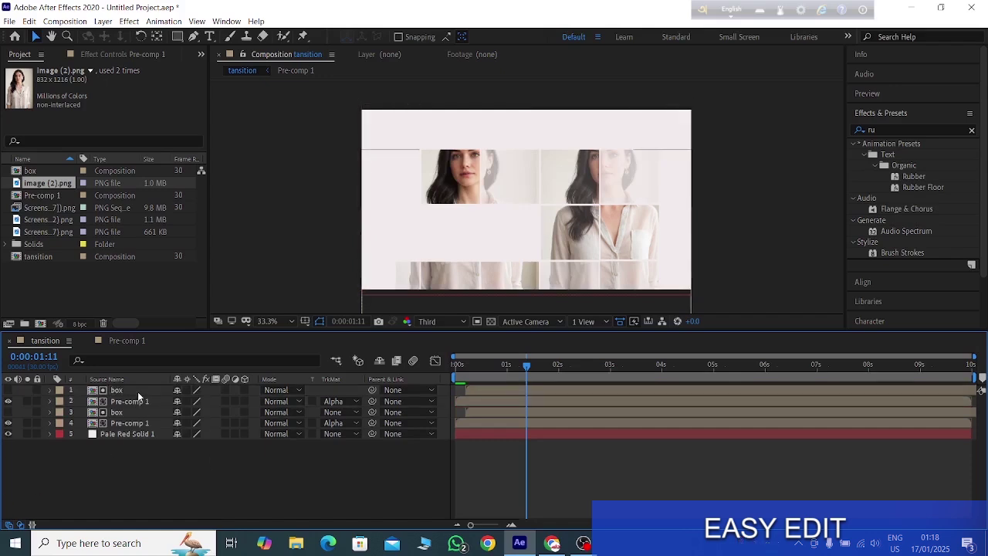
# Shift the upper Pre-comp 1 layer to start at about 0.8 seconds and the lower copy slightly earlier.
pyautogui.click(138, 401)
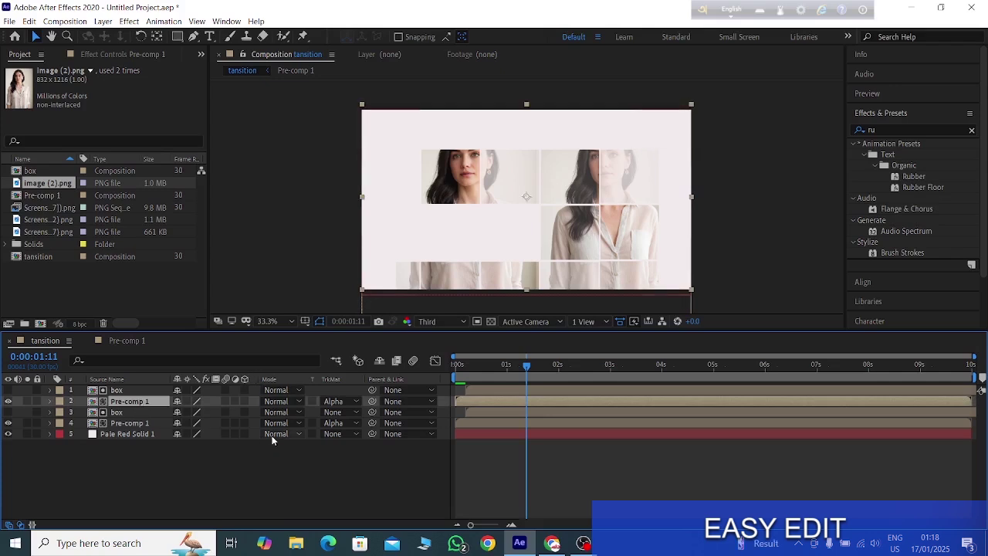
pyautogui.moveTo(503, 406); pyautogui.dragTo(585, 405)
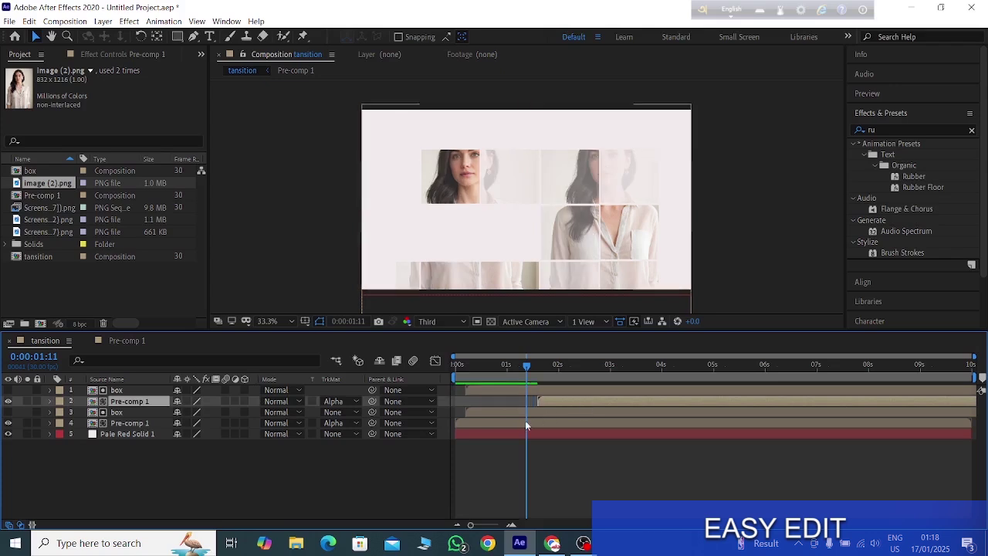
pyautogui.moveTo(525, 420)
pyautogui.mouseDown()
pyautogui.moveTo(477, 399)
pyautogui.moveTo(522, 400)
pyautogui.mouseUp()
pyautogui.click(562, 402)
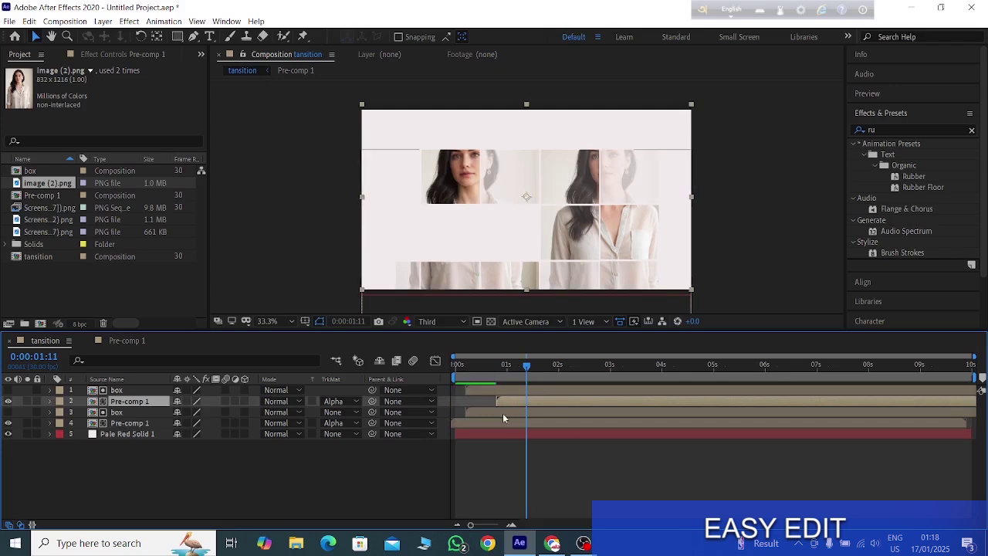
# Find the Black & White effect by searching for "black" and apply it to the lower Pre-comp 1 layer.
pyautogui.click(504, 424)
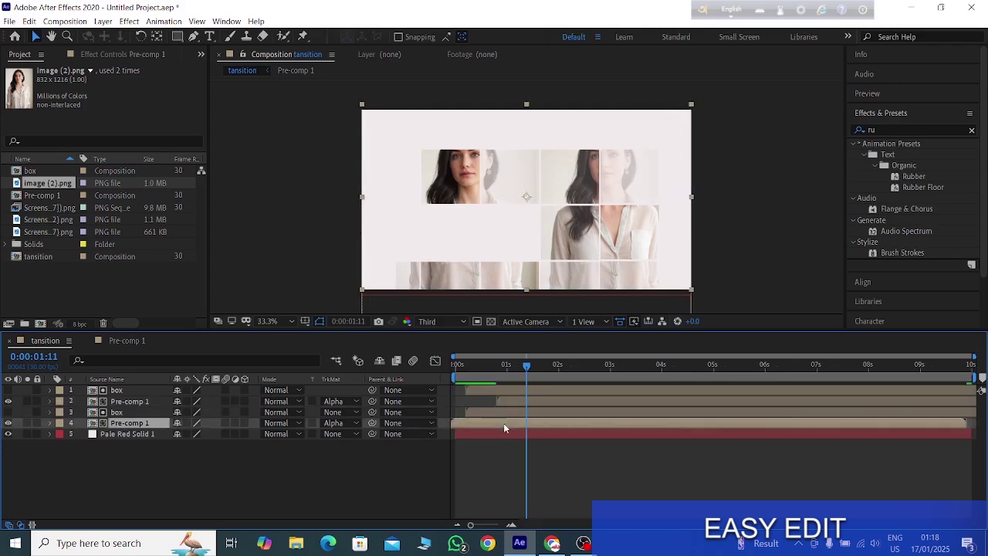
pyautogui.click(880, 130)
pyautogui.press('BackSpace')
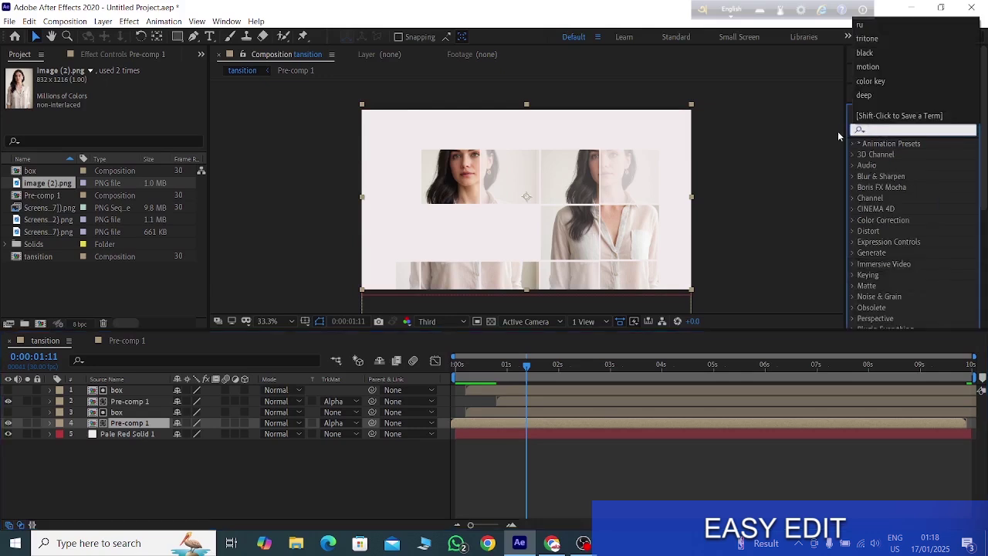
pyautogui.write('bl')
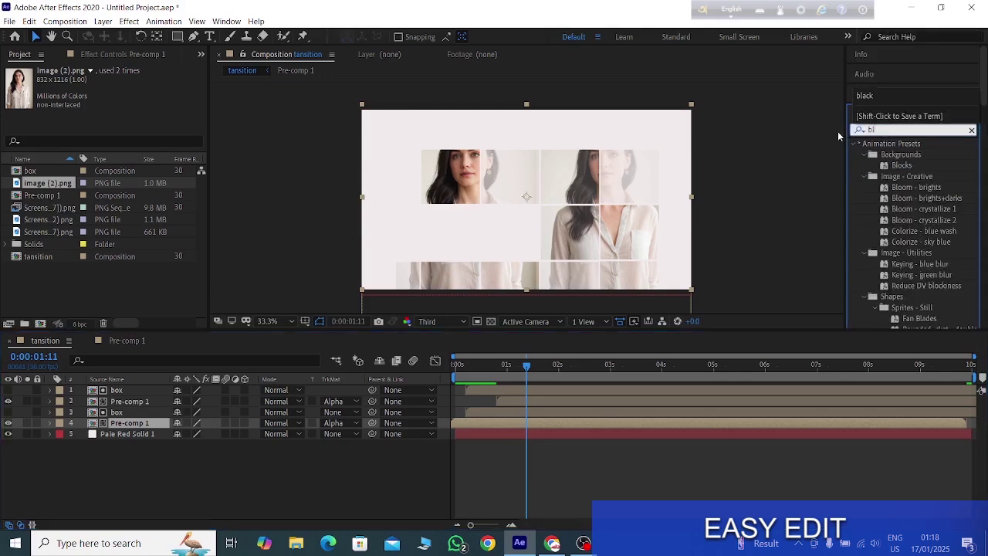
pyautogui.write('ack')
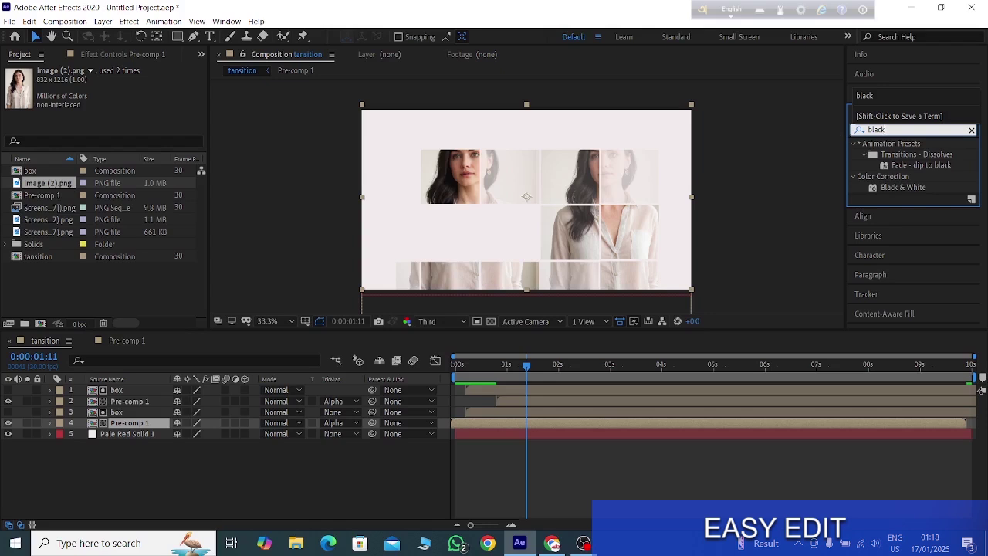
pyautogui.moveTo(903, 188); pyautogui.dragTo(478, 423)
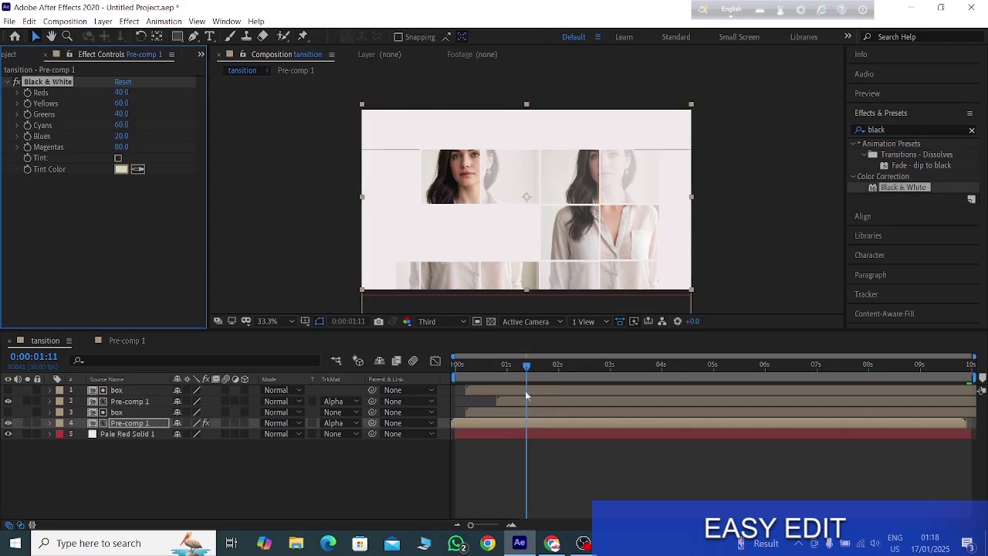
# Delay the upper Pre-comp 1 layer to start at about 2 seconds and preview the black-and-white reveal.
pyautogui.click(551, 401)
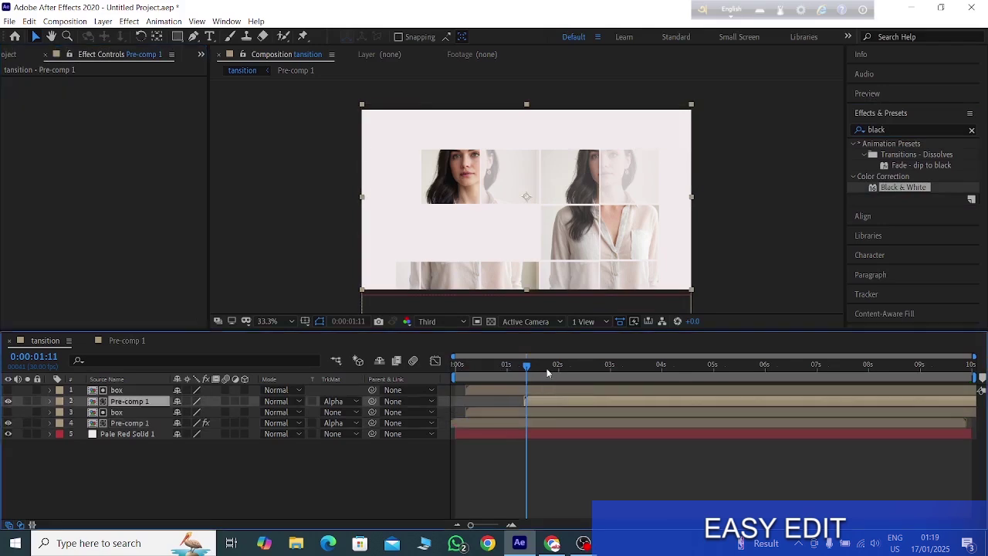
pyautogui.press('space')
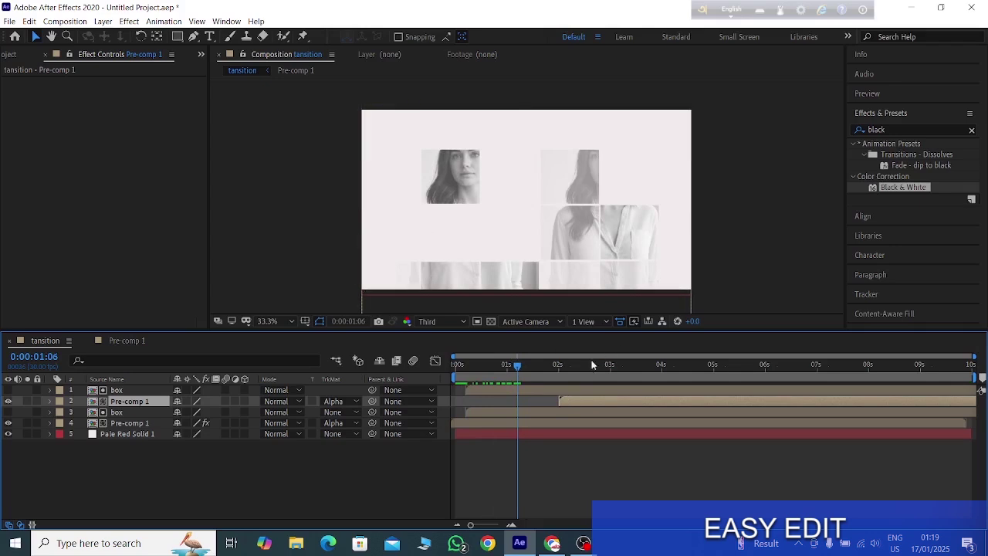
# Preview the tansition composition from the start to check the black-and-white reveal followed by the colour copy.
pyautogui.moveTo(520, 365); pyautogui.dragTo(453, 381)
pyautogui.press('space')
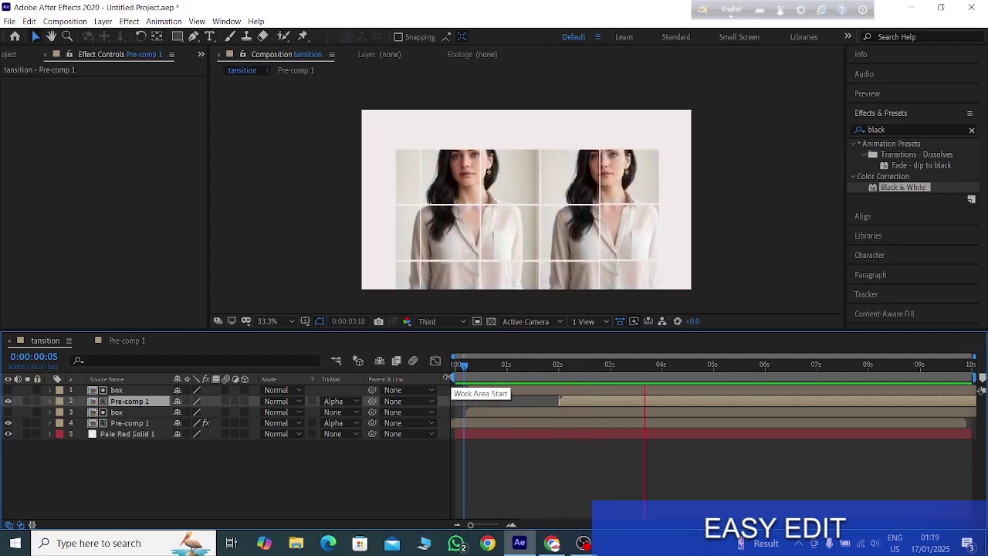
pyautogui.press('space')
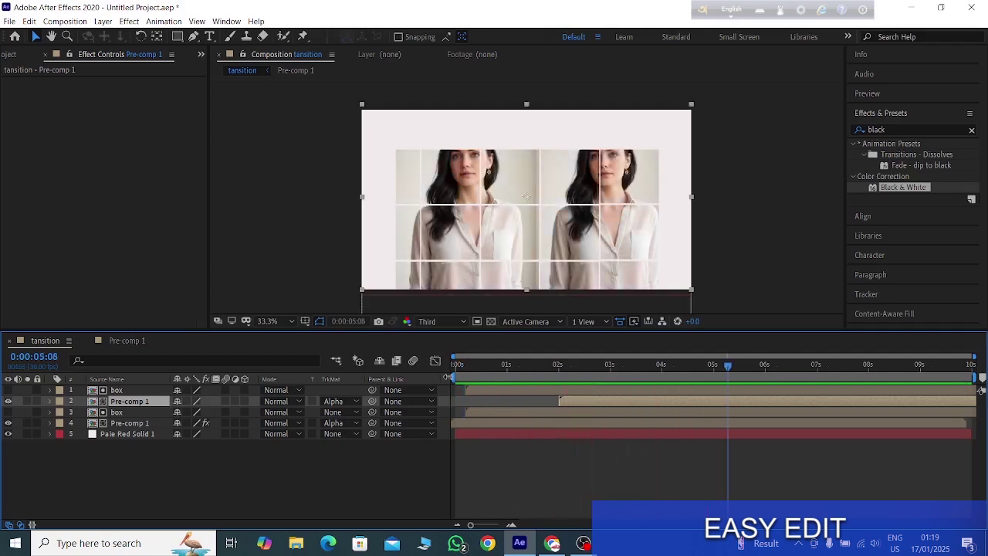
# In the box composition, delay Shape Layers 14, 9, 15 and 10 to start at about 4.3, 1.3, 0.8 and 1.7 seconds respectively.
pyautogui.doubleClick(128, 389)
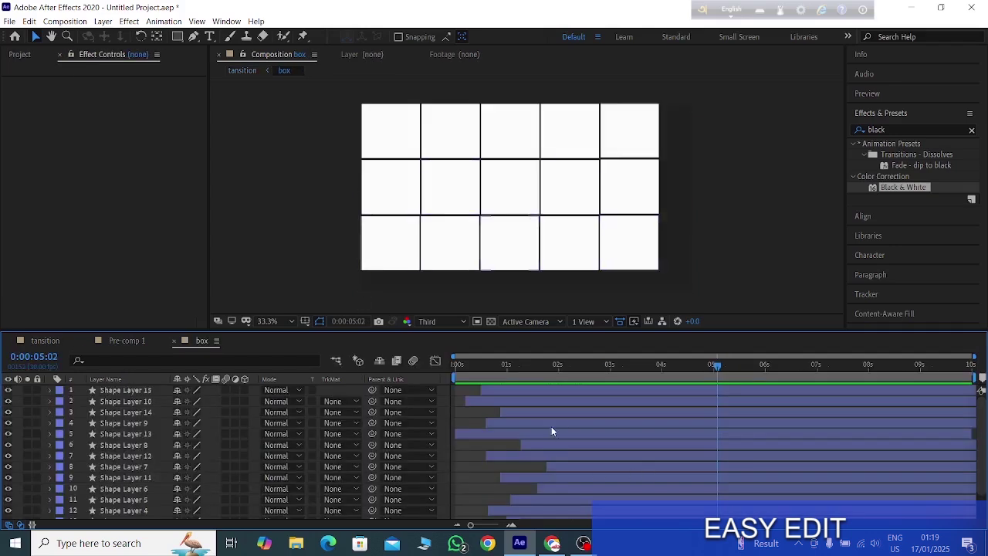
pyautogui.moveTo(566, 408); pyautogui.dragTo(733, 408)
pyautogui.moveTo(621, 424); pyautogui.dragTo(658, 425)
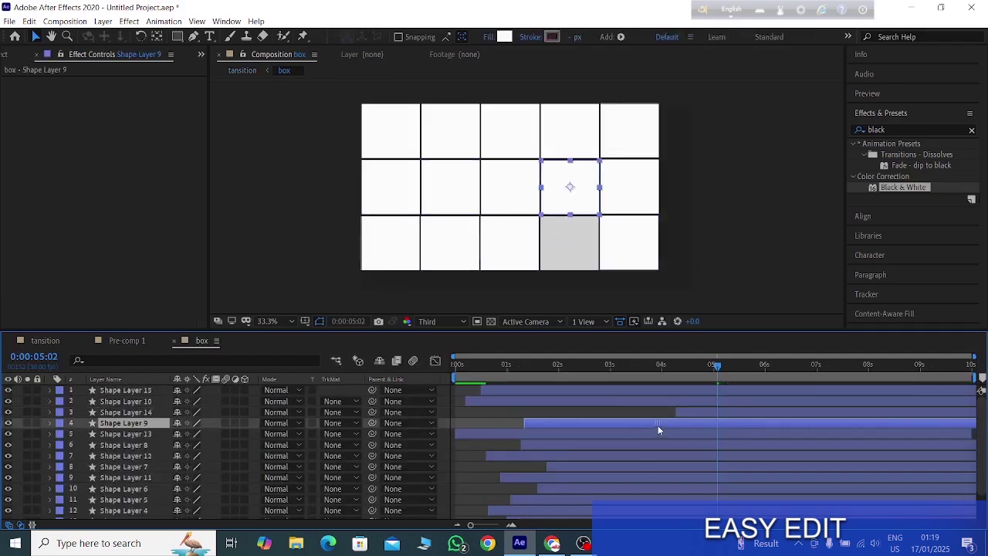
pyautogui.moveTo(646, 390); pyautogui.dragTo(705, 403)
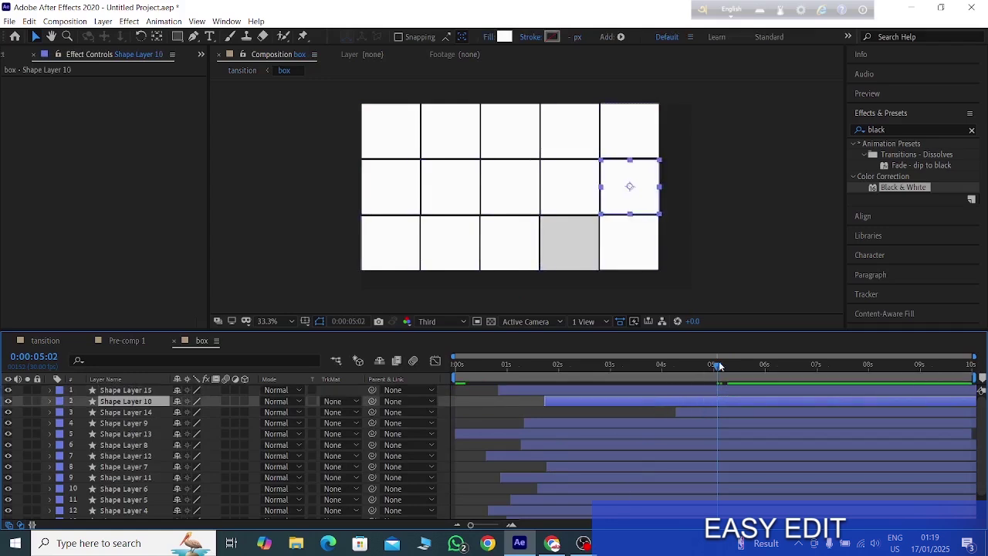
# Return to the tansition composition and preview the grid reveal with the retimed boxes.
pyautogui.moveTo(718, 366); pyautogui.dragTo(318, 436)
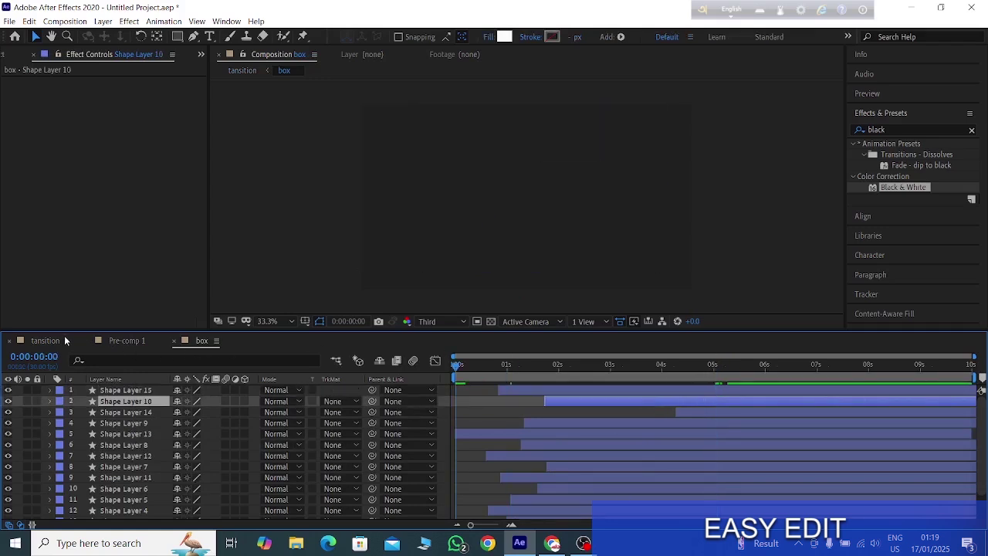
pyautogui.click(65, 340)
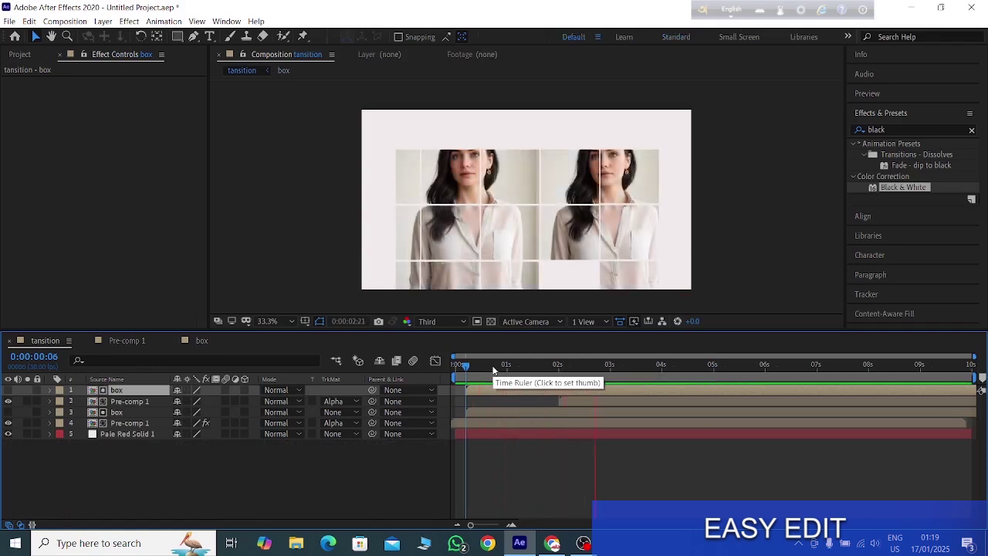
pyautogui.press('space')
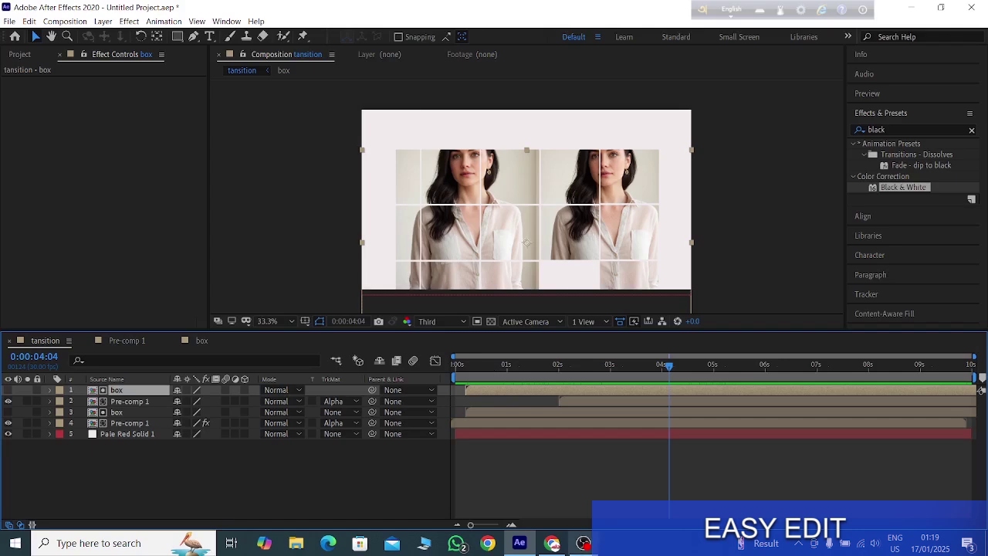
pyautogui.click(583, 543)
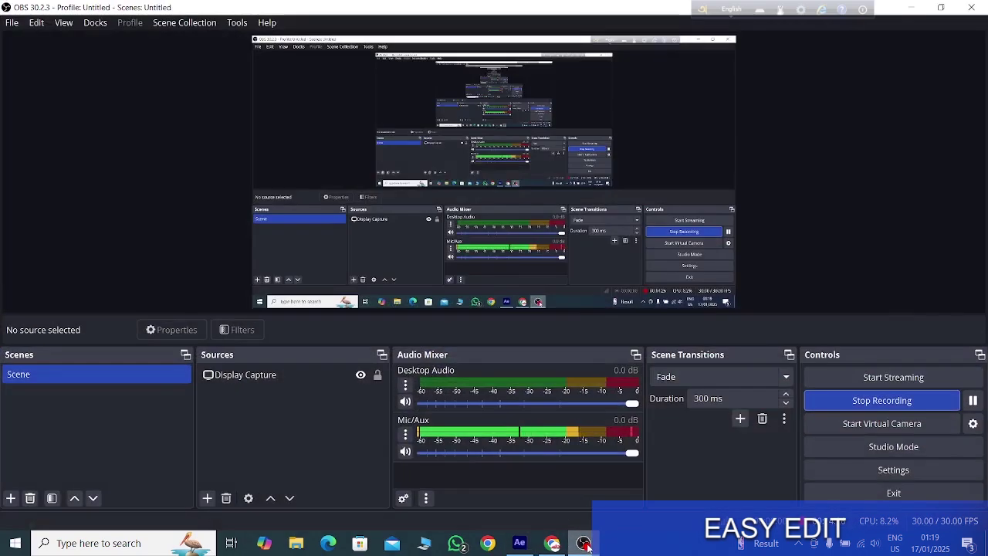